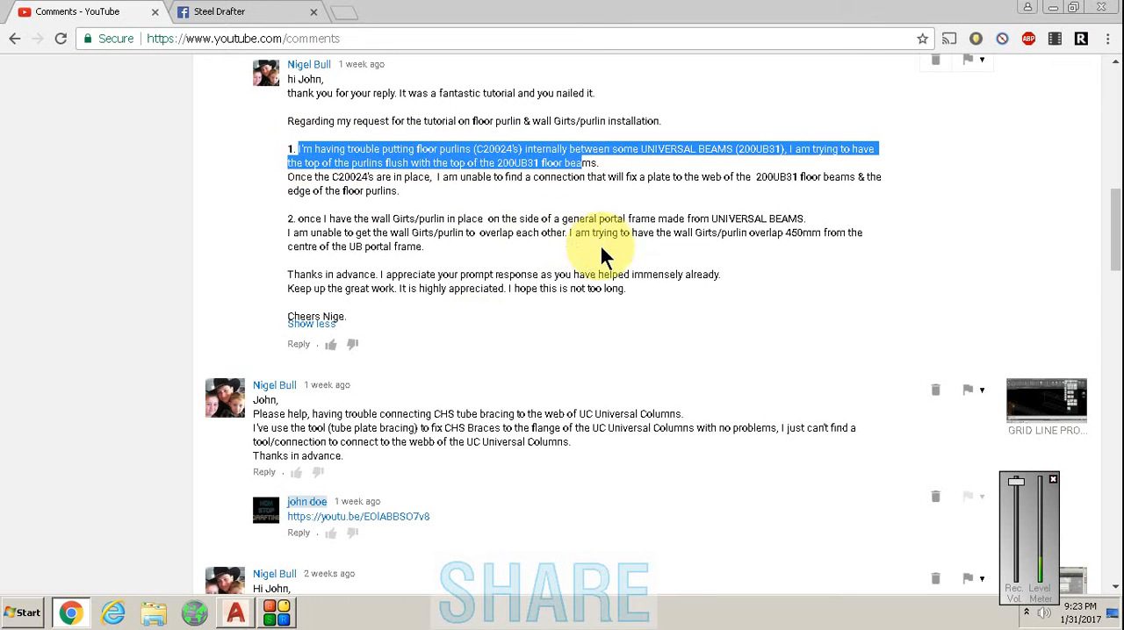
- Review the YouTube comments about flush internal floor purlins, the 450mm wall girt overlap, and drafting identical main parts as one SP drawing
drag(818, 234, 795, 233)
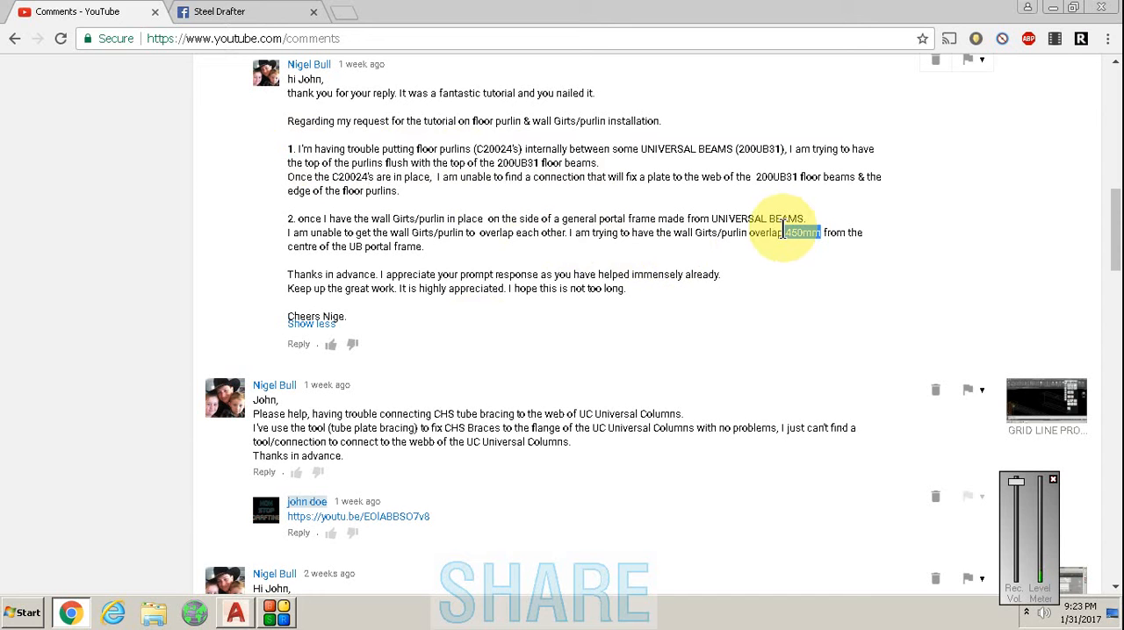
drag(784, 233, 344, 191)
click(468, 305)
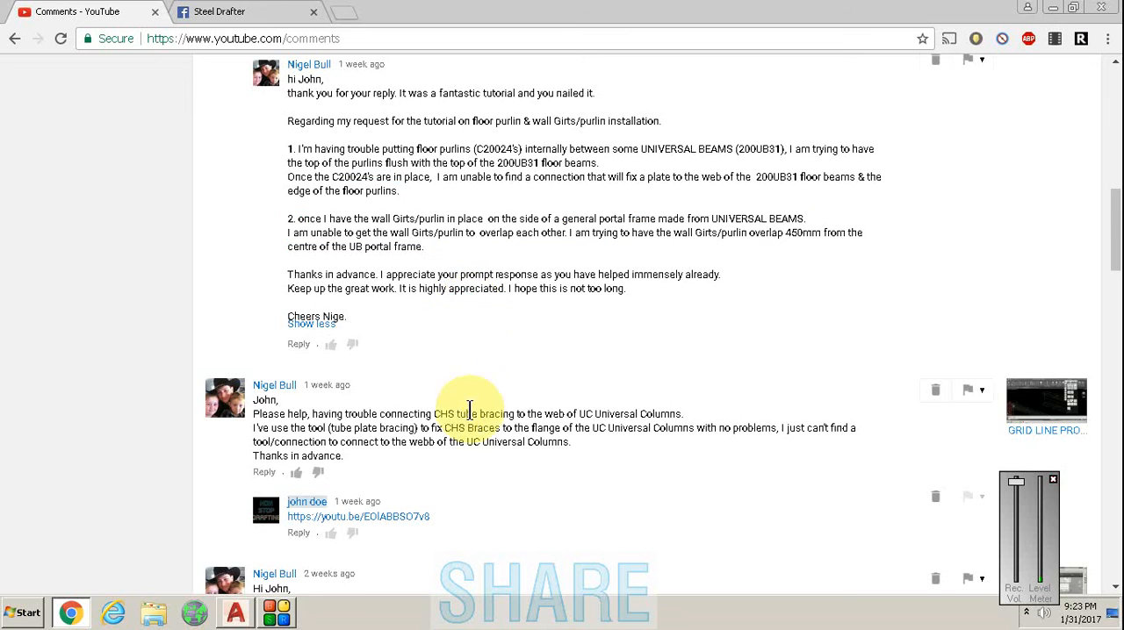
scroll(502, 396, down, 4)
scroll(532, 306, up, 3)
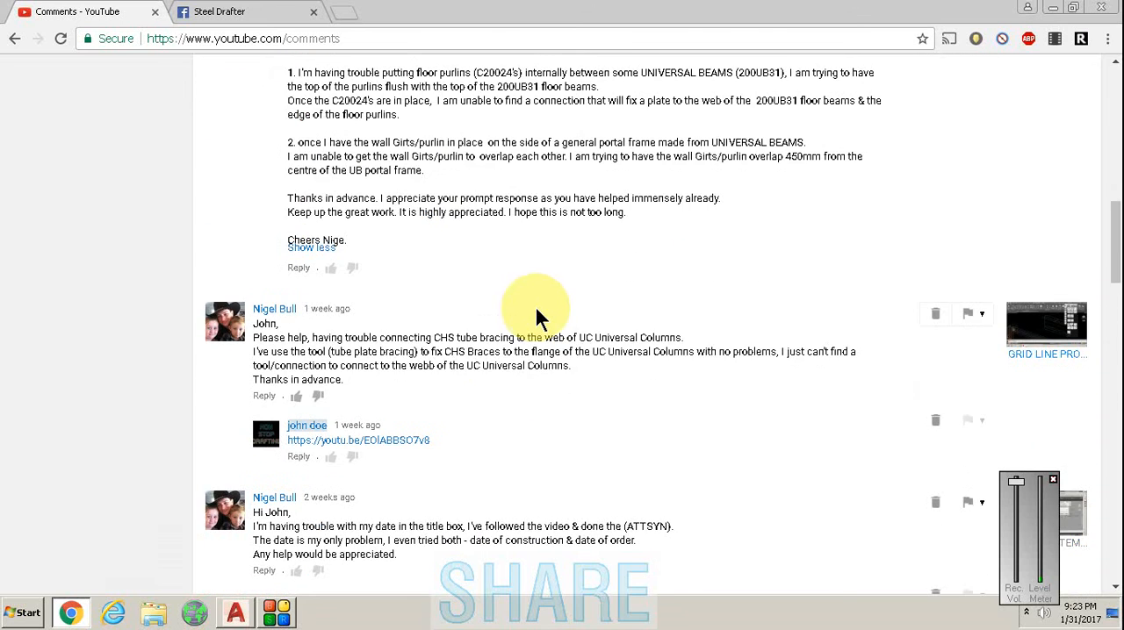
scroll(618, 325, up, 5)
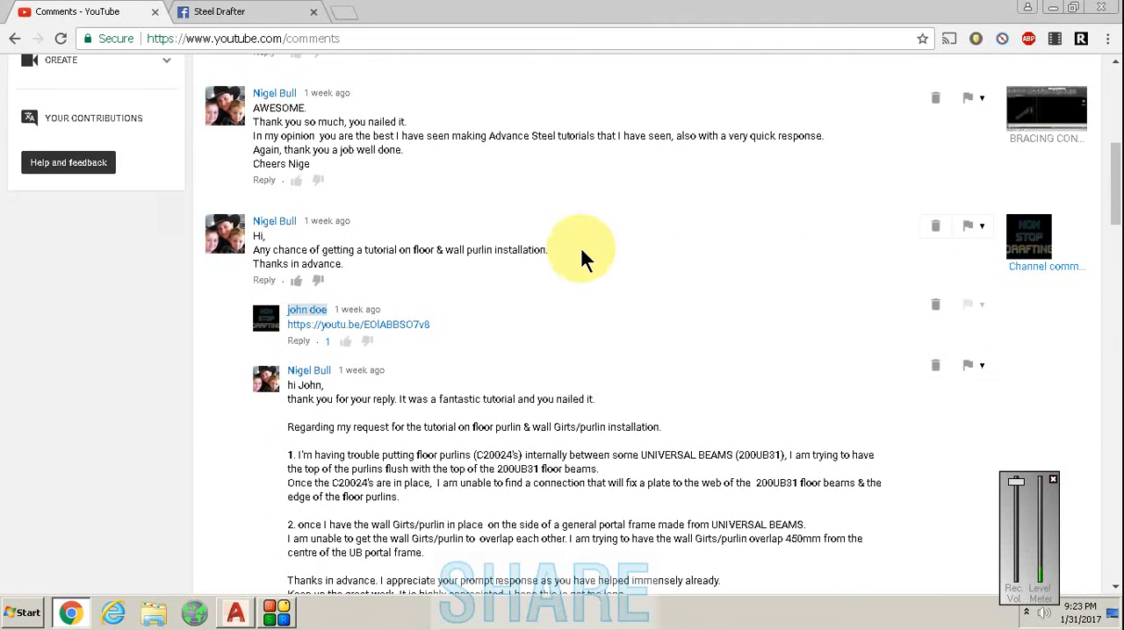
scroll(580, 245, up, 3)
drag(1113, 167, 1108, 75)
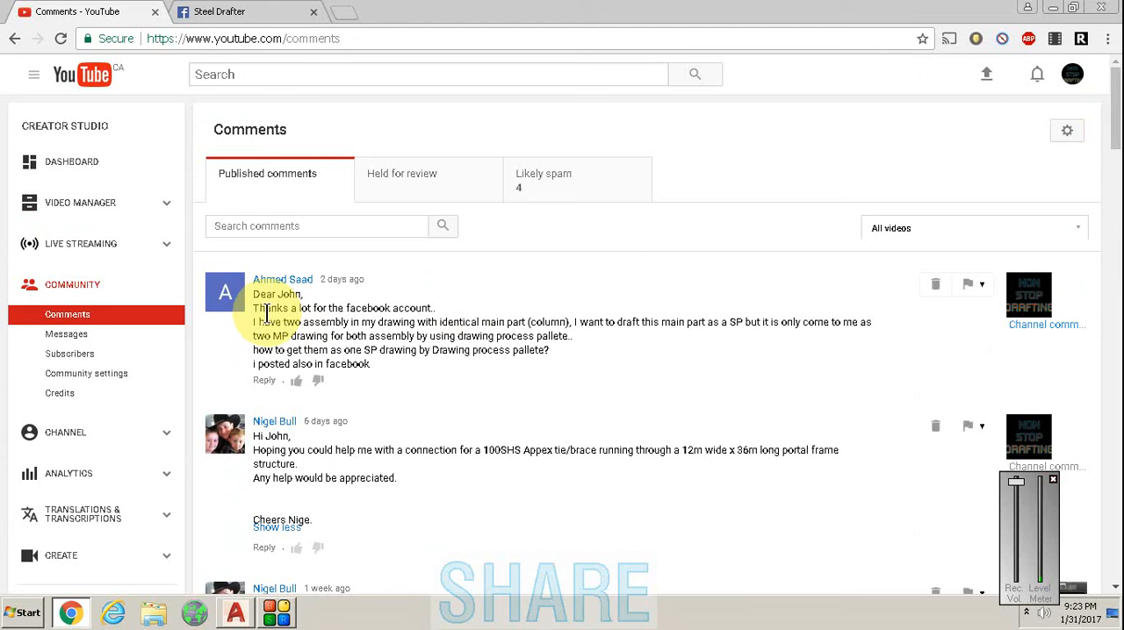
drag(260, 309, 552, 351)
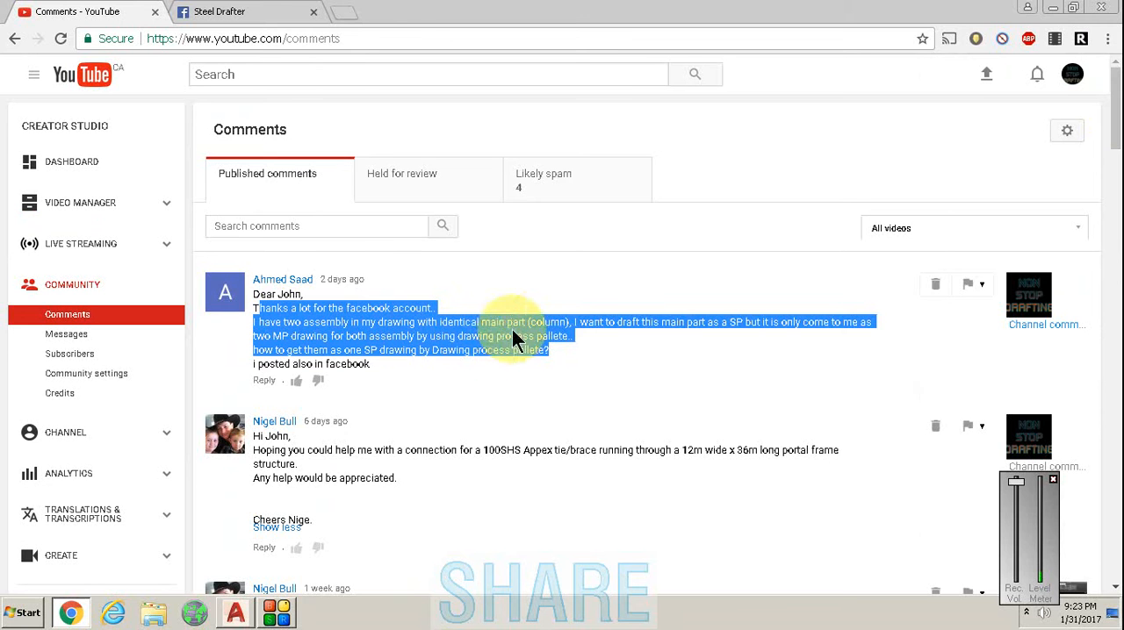
click(574, 303)
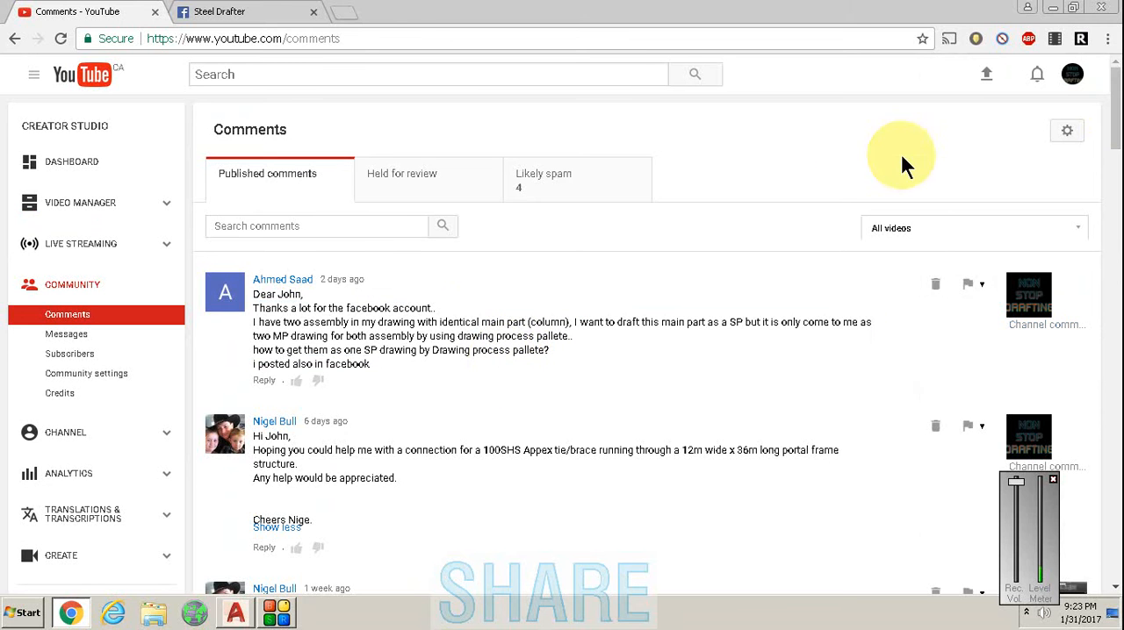
scroll(1115, 132, down, 3)
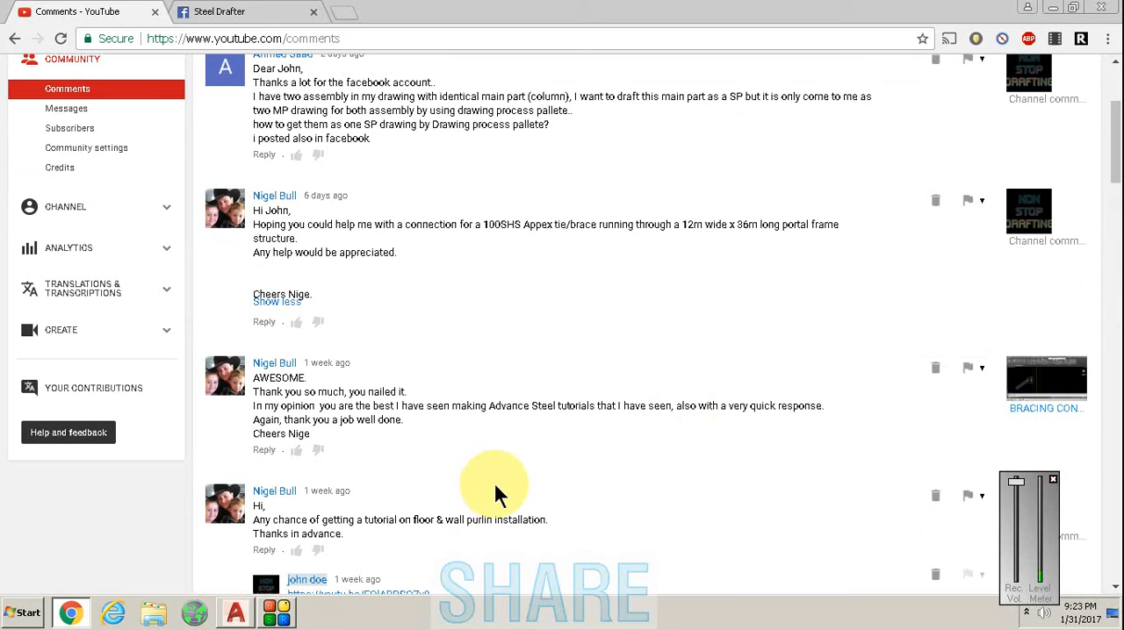
click(290, 616)
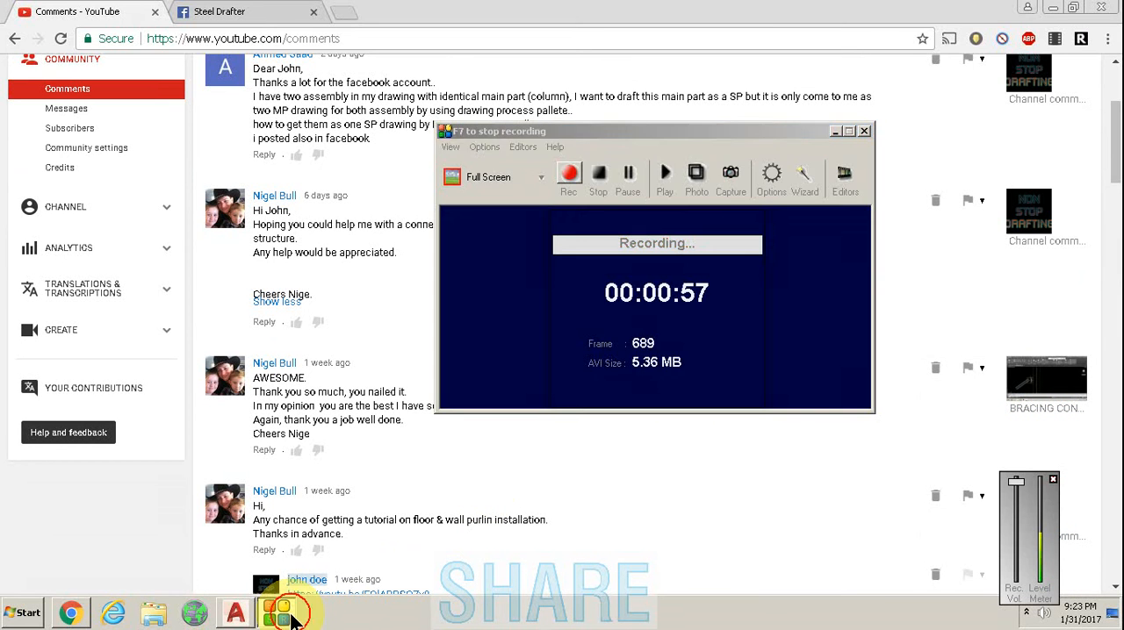
click(290, 616)
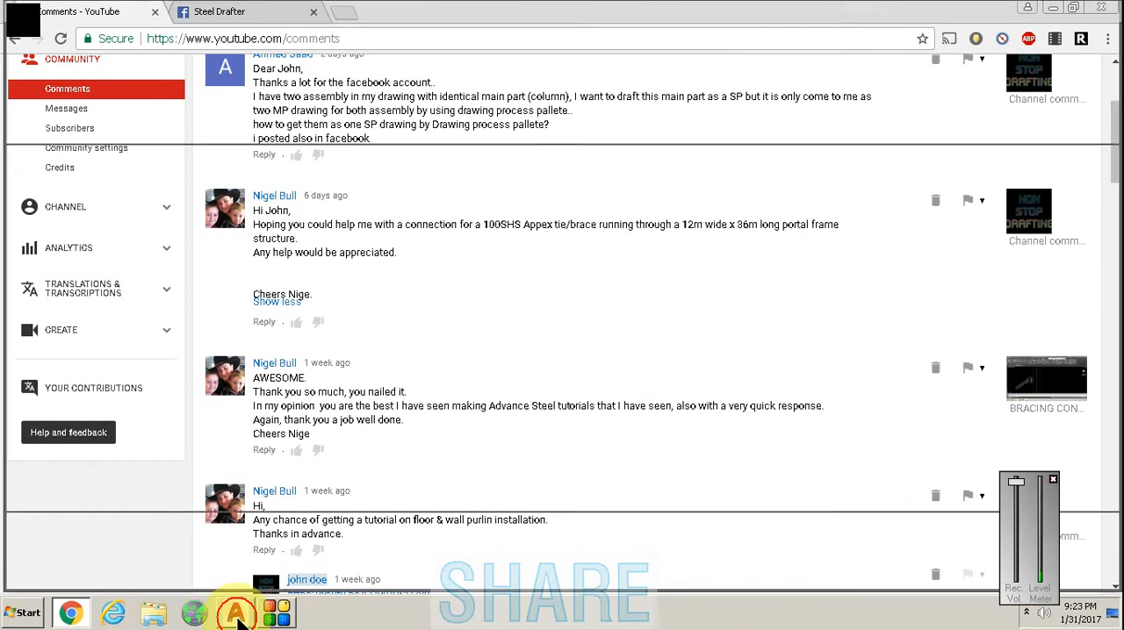
- Switch to AutoCAD and examine how the purlins meet the rafters near the portal frame's ridge
click(236, 613)
scroll(376, 263, up, 5)
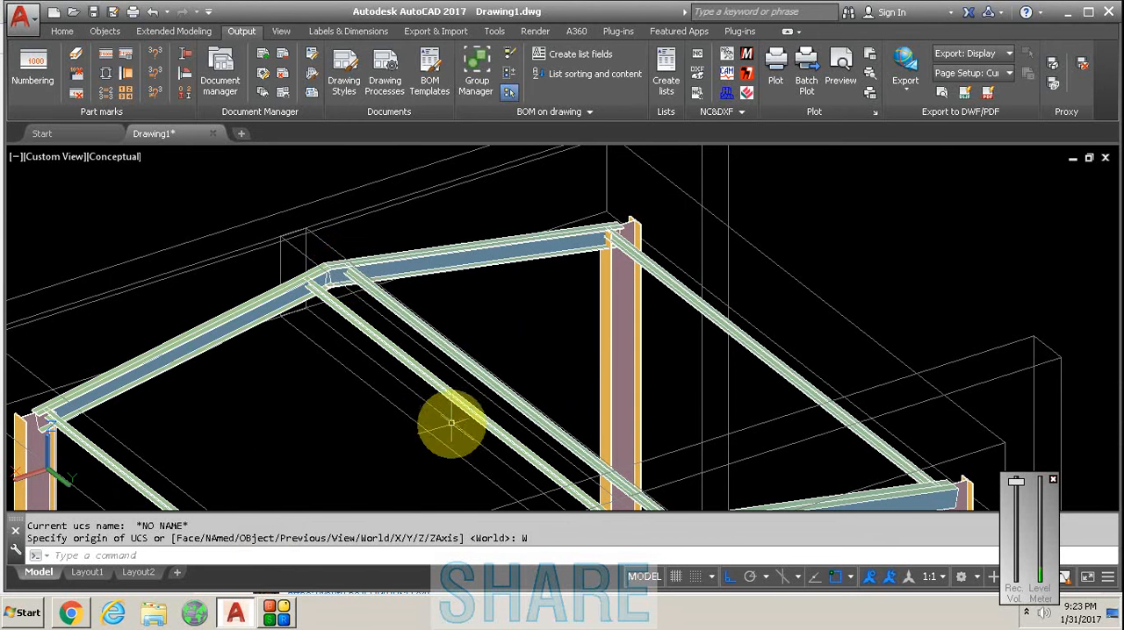
shift+middle_drag(459, 426, 419, 306)
scroll(434, 284, up, 5)
scroll(460, 263, down, 8)
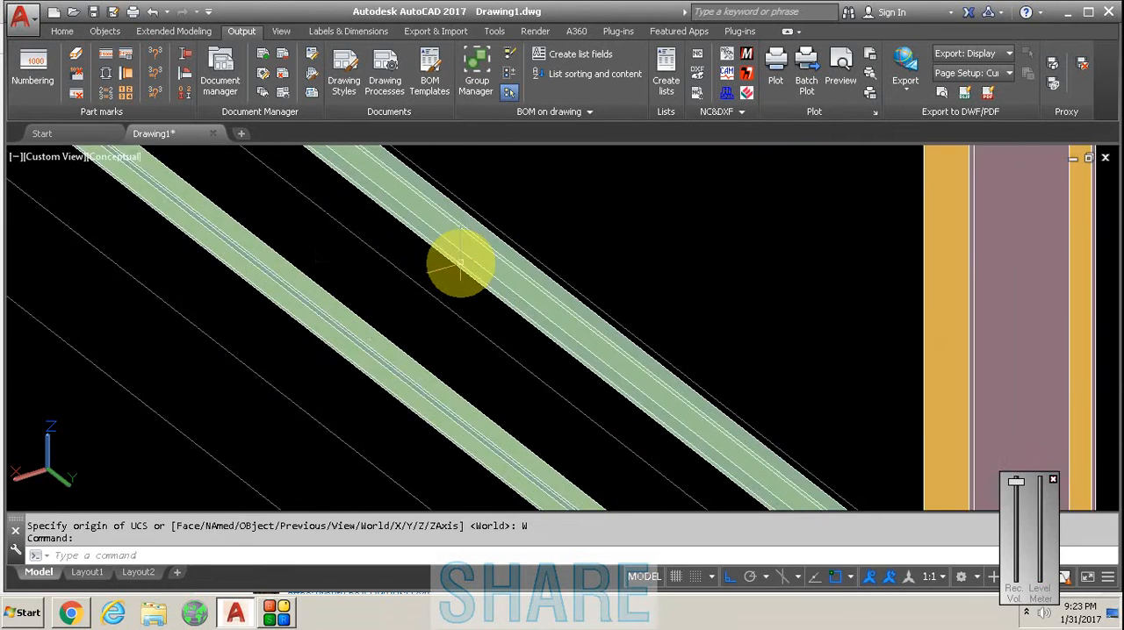
scroll(308, 176, up, 8)
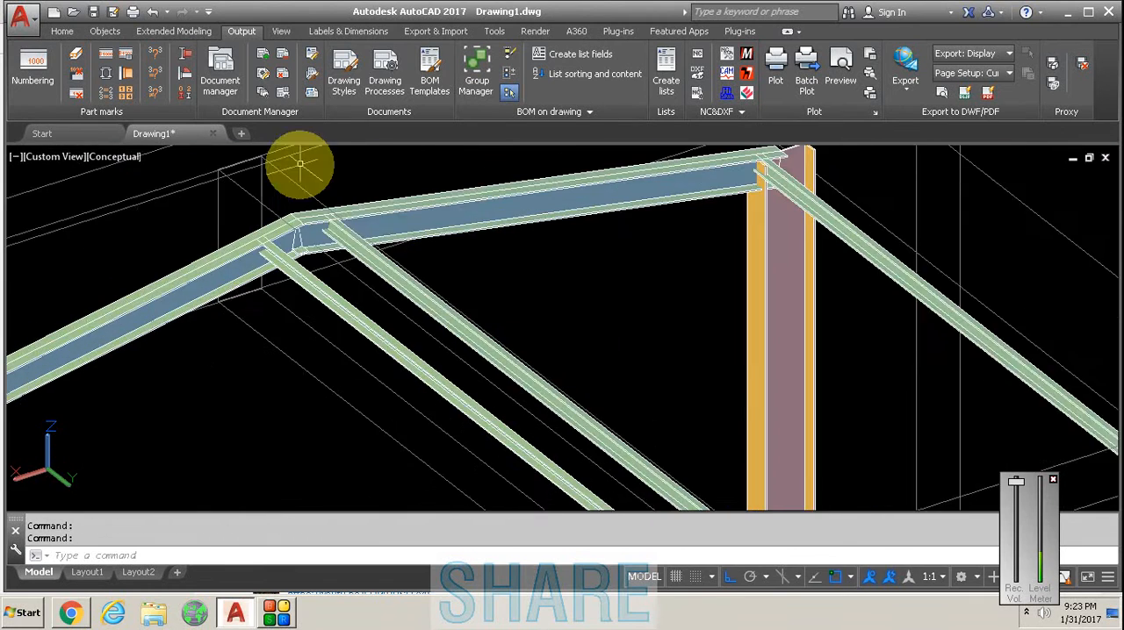
scroll(334, 237, down, 3)
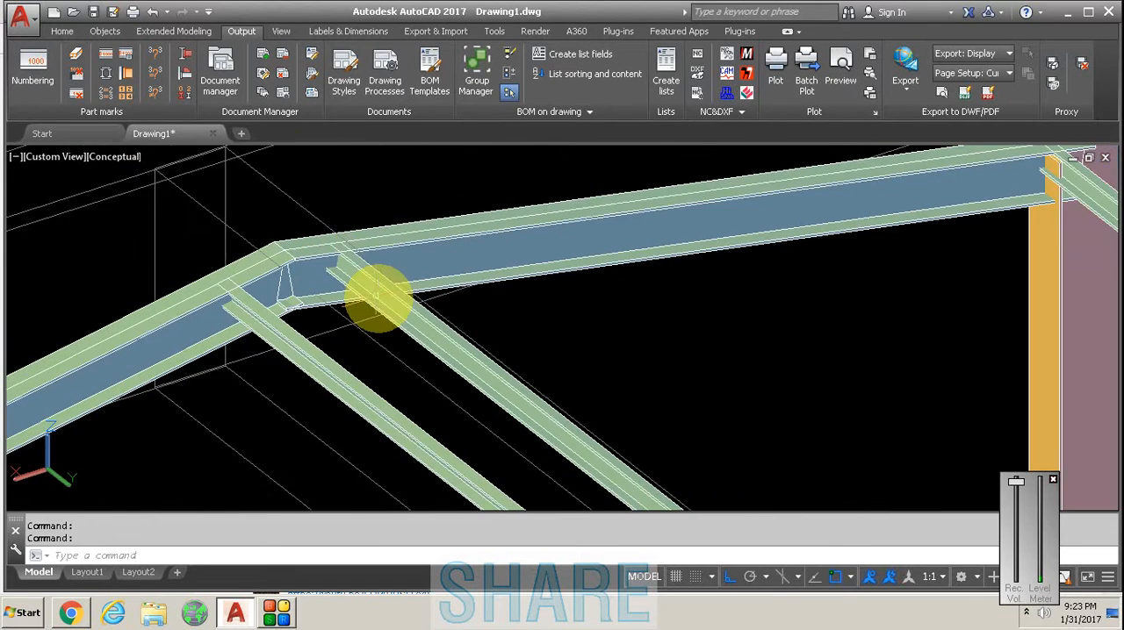
scroll(339, 251, up, 5)
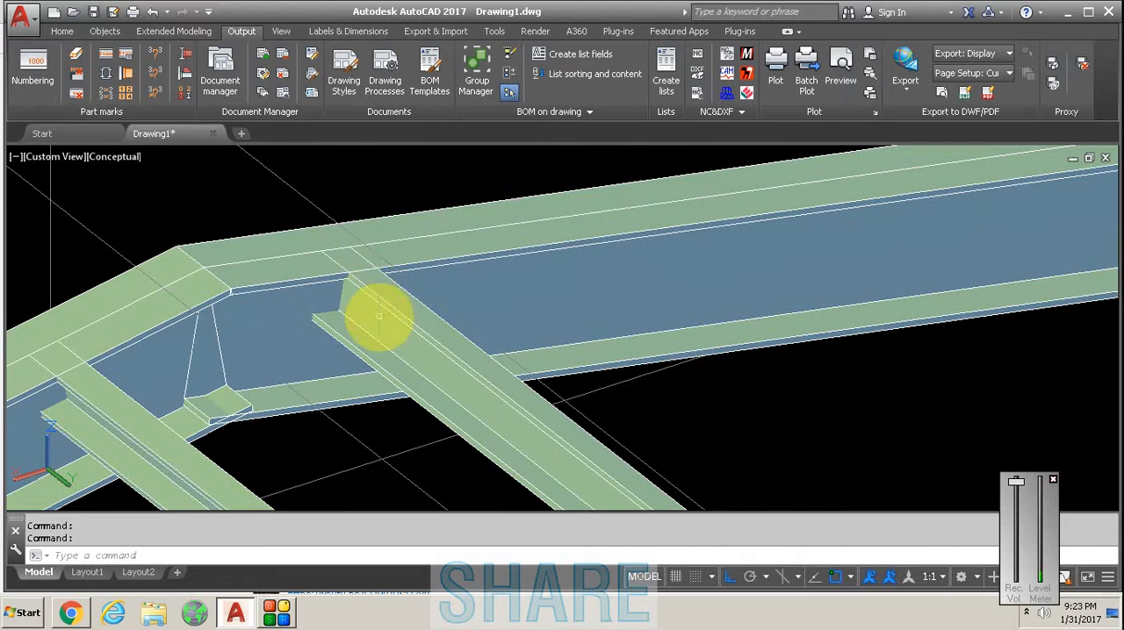
scroll(338, 261, down, 3)
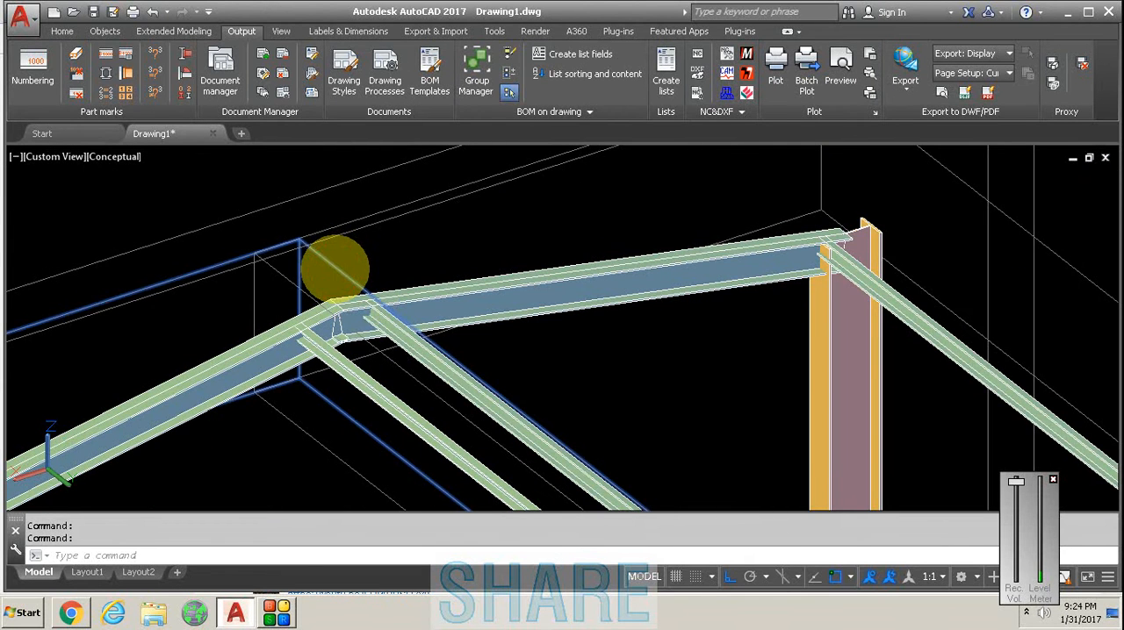
- Open the properties of the ridge purlin on the near slope and set its alignment to support to Outside top
double_click(450, 268)
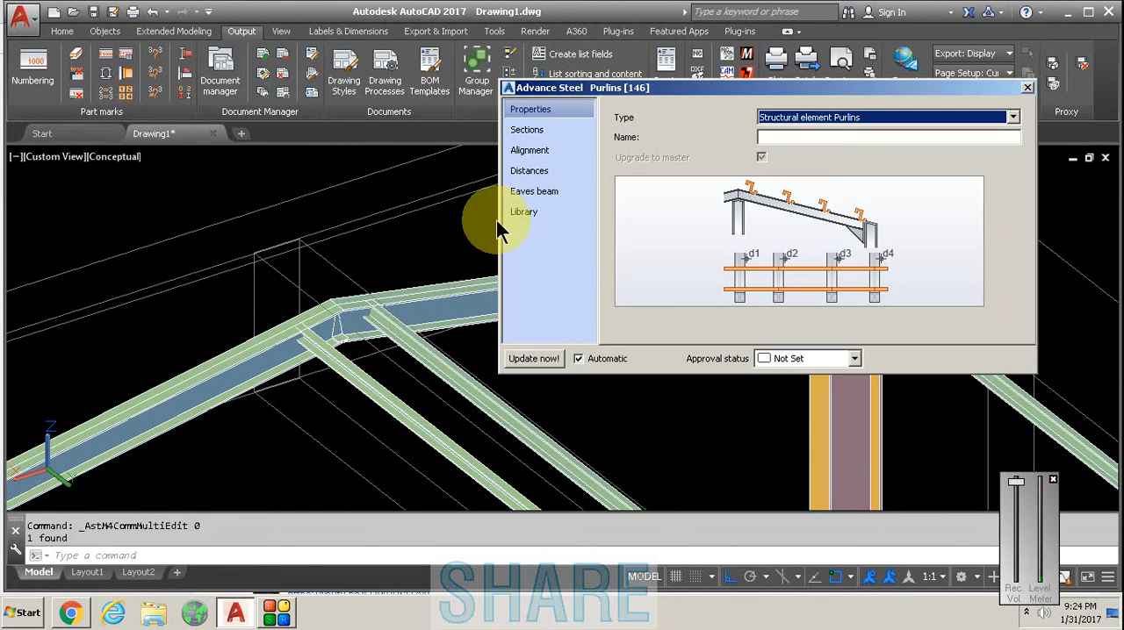
click(537, 130)
click(567, 147)
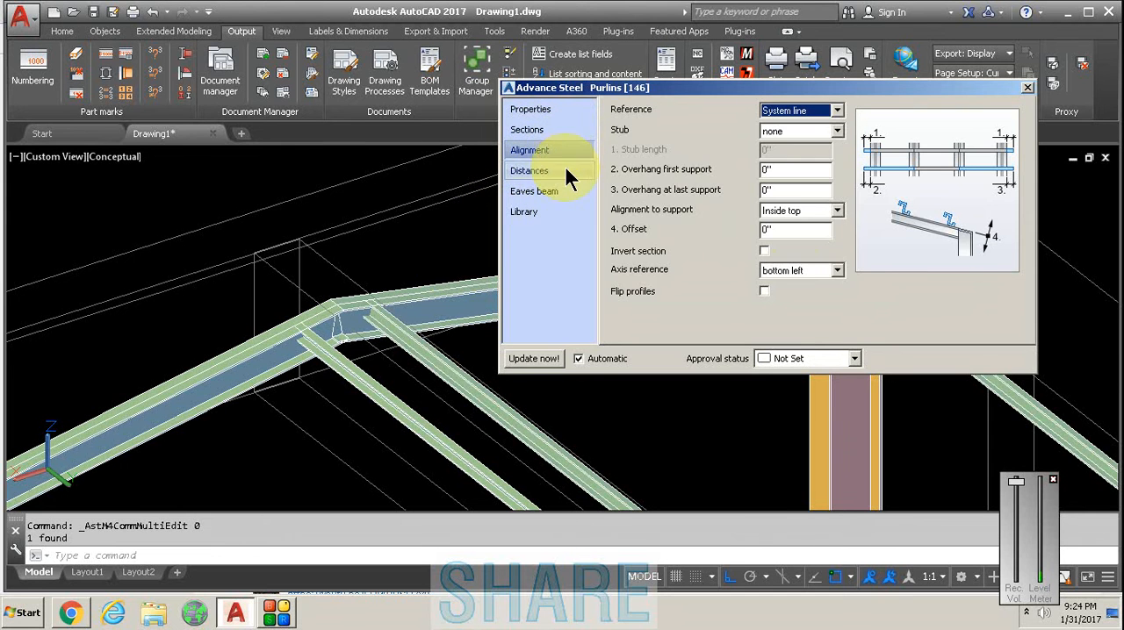
click(807, 211)
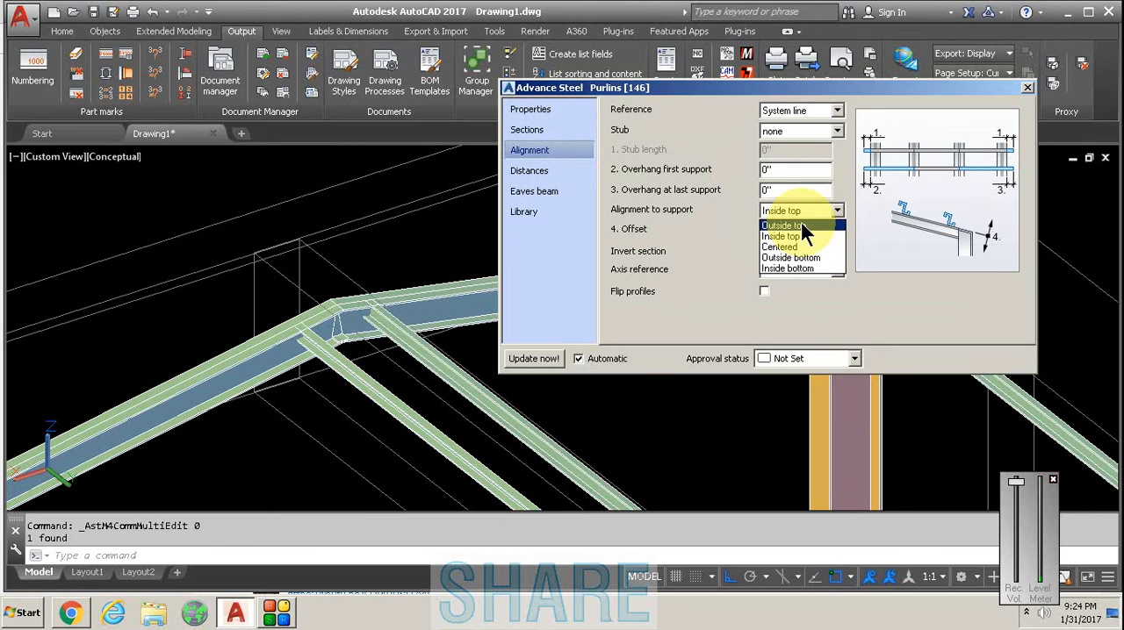
click(794, 225)
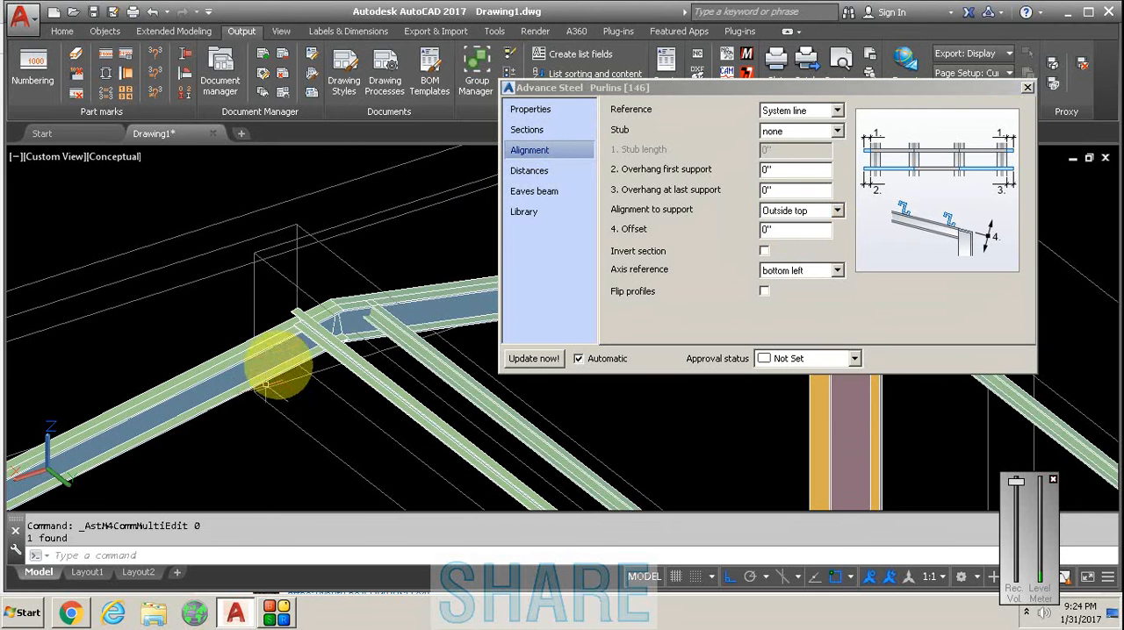
scroll(296, 326, up, 5)
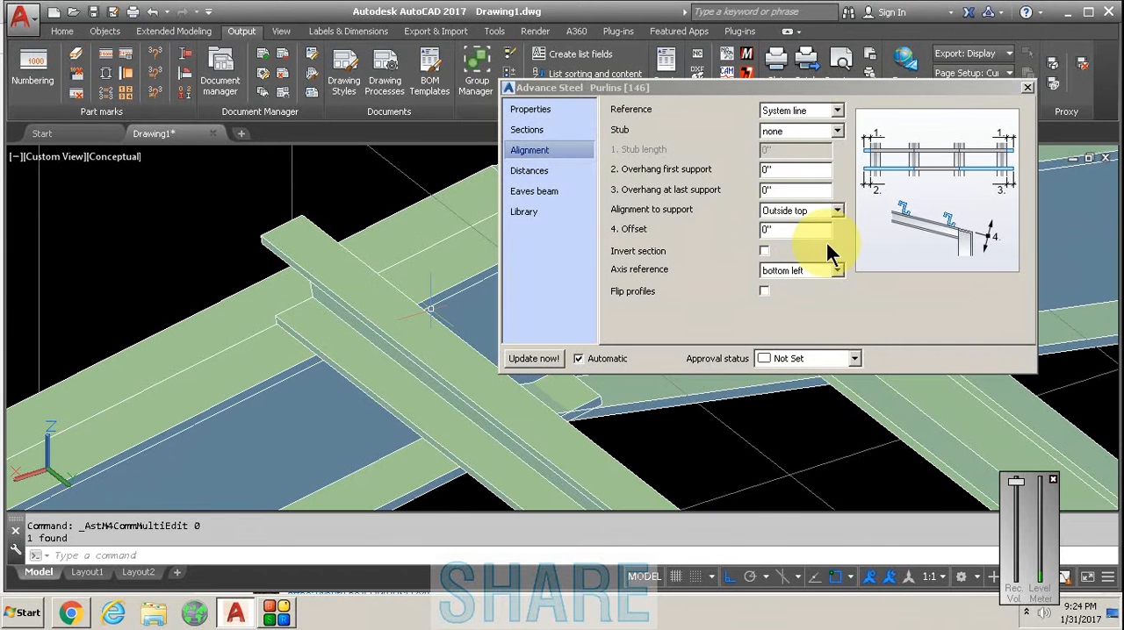
- Return the ridge purlin's alignment to support to Inside top and close its properties
click(809, 214)
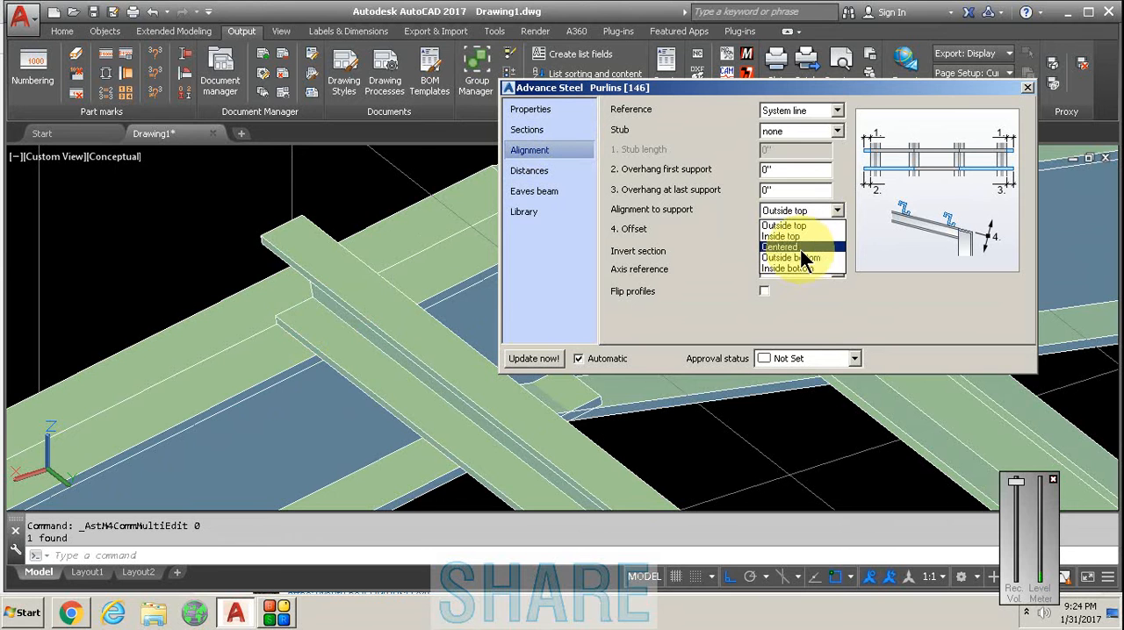
click(798, 237)
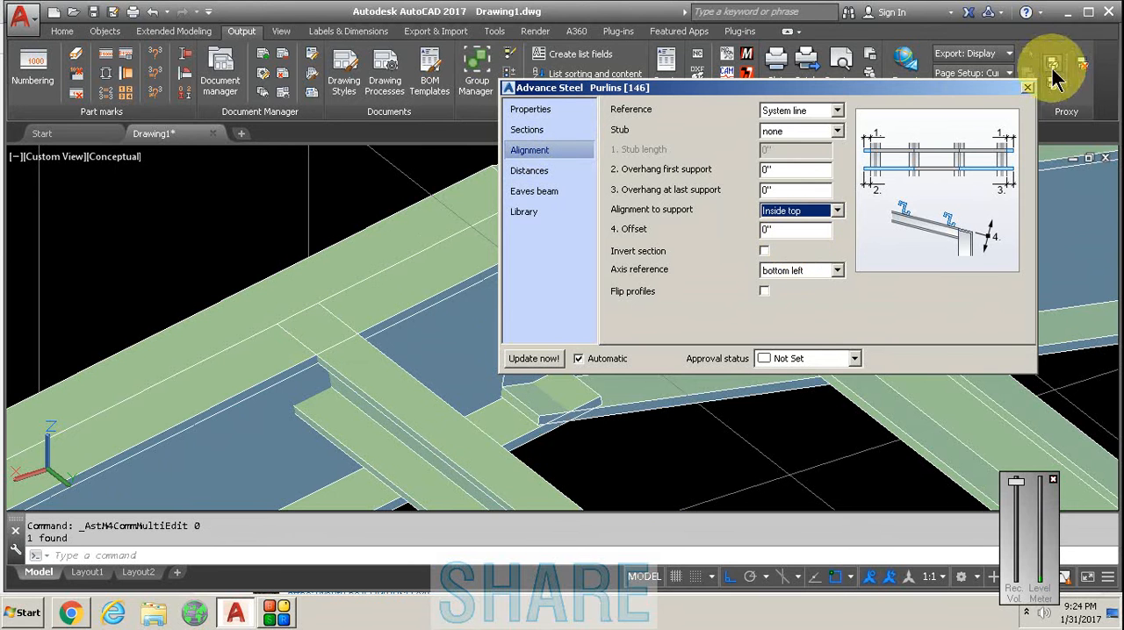
click(1028, 89)
scroll(589, 234, down, 8)
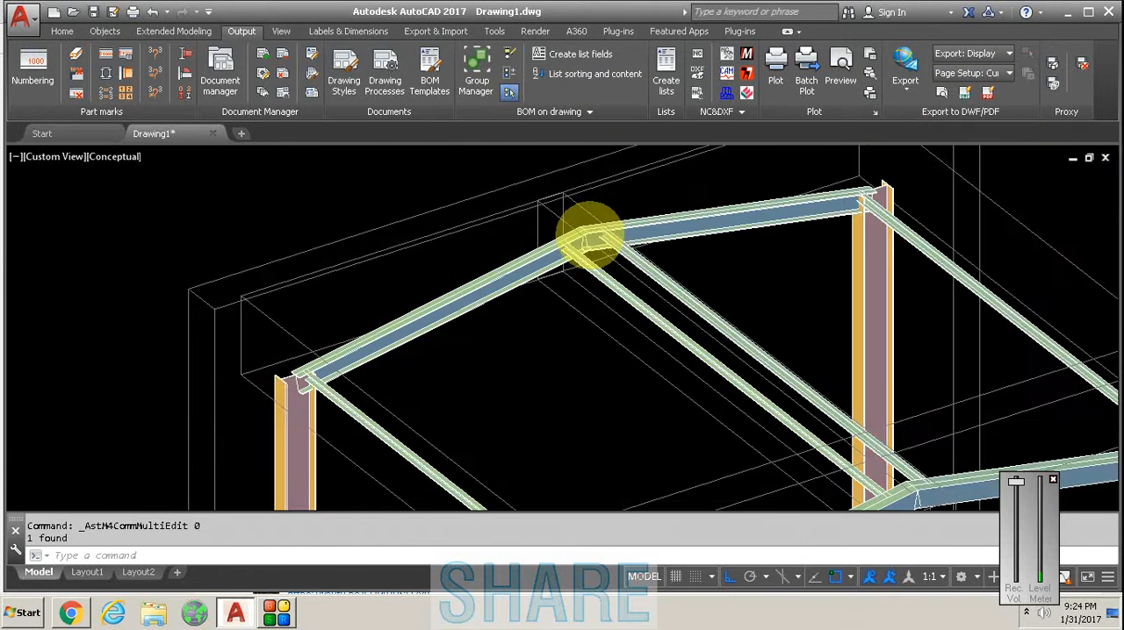
scroll(590, 235, up, 4)
middle_drag(513, 255, 472, 272)
scroll(449, 279, down, 2)
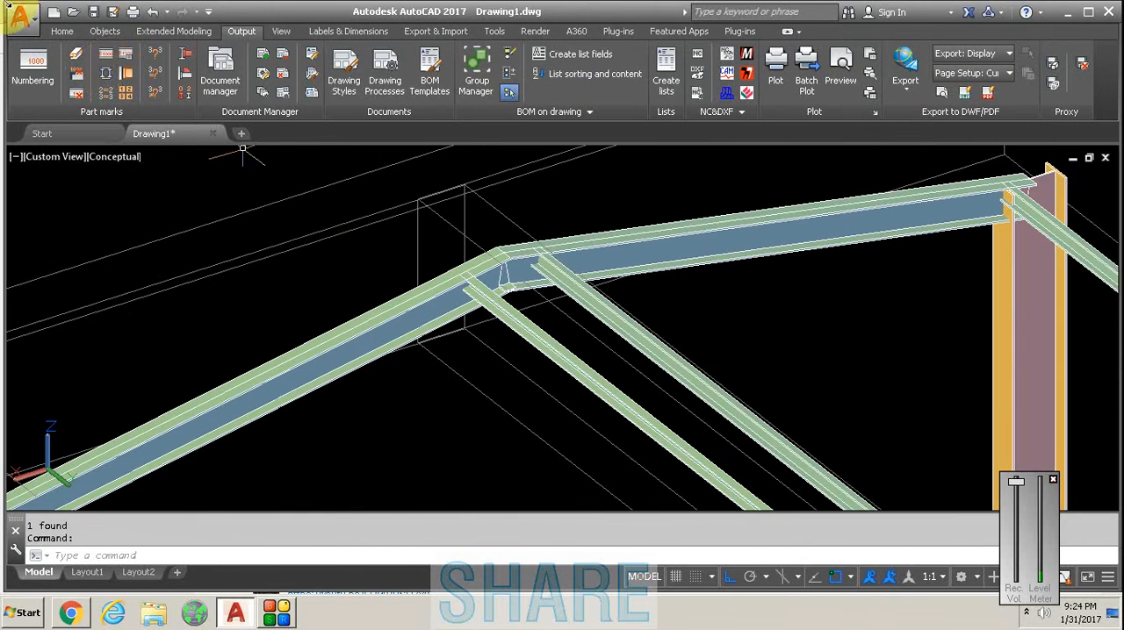
click(65, 32)
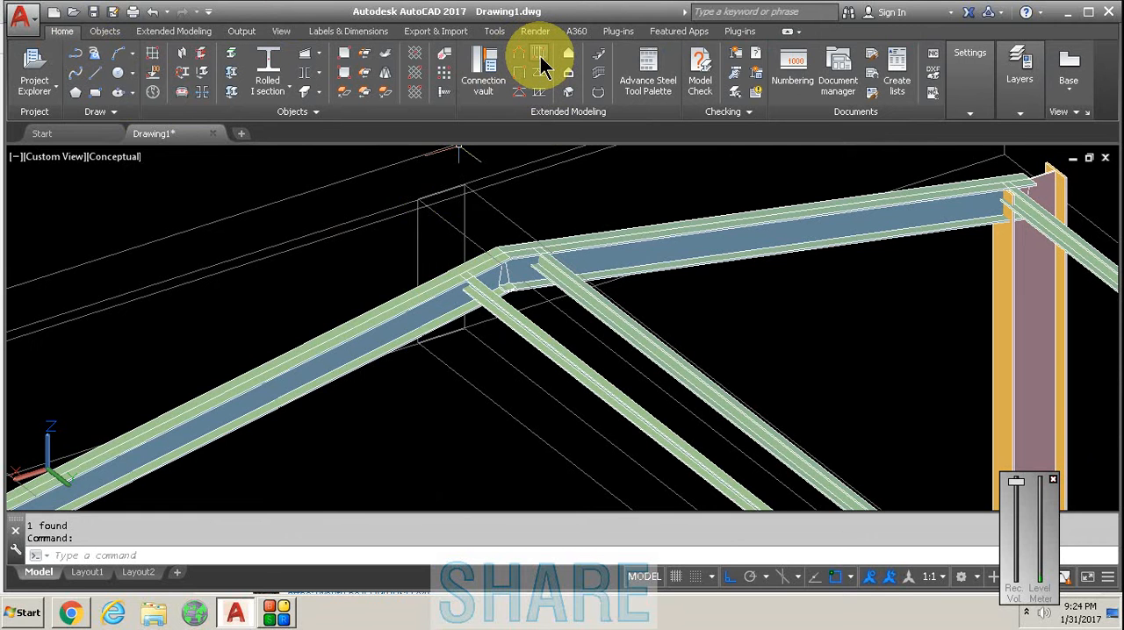
click(545, 65)
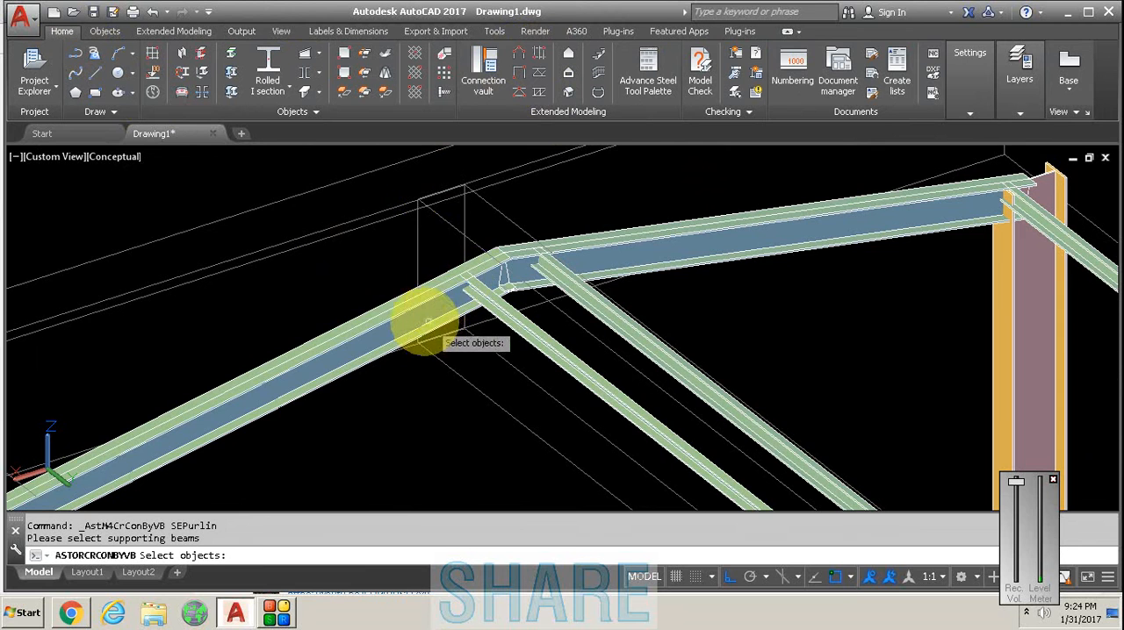
scroll(386, 277, down, 5)
scroll(384, 275, up, 4)
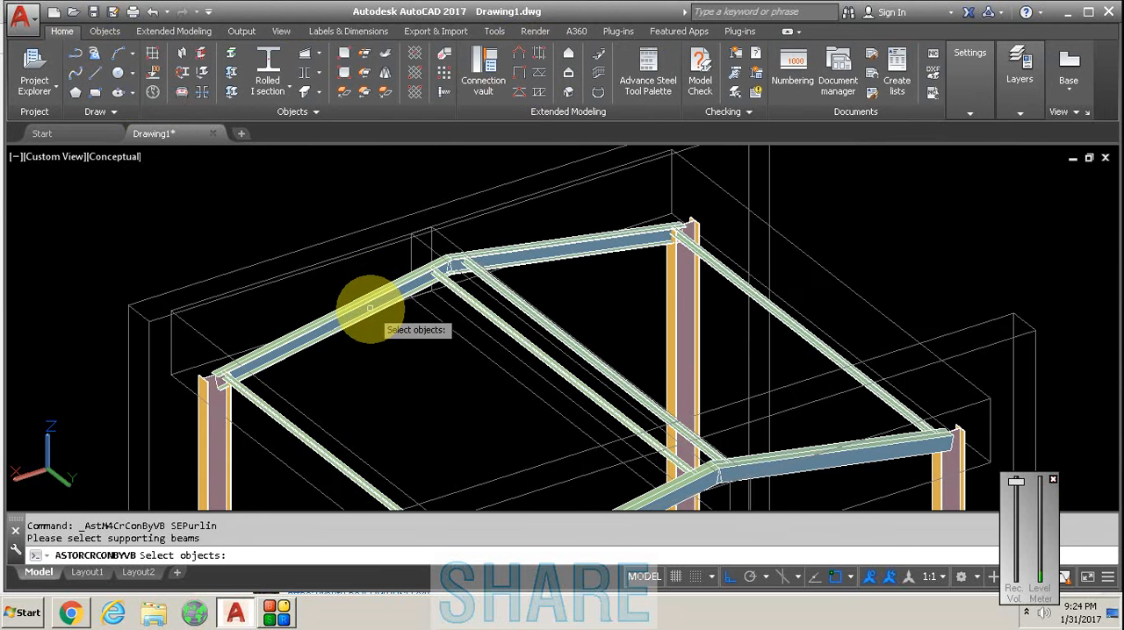
click(371, 309)
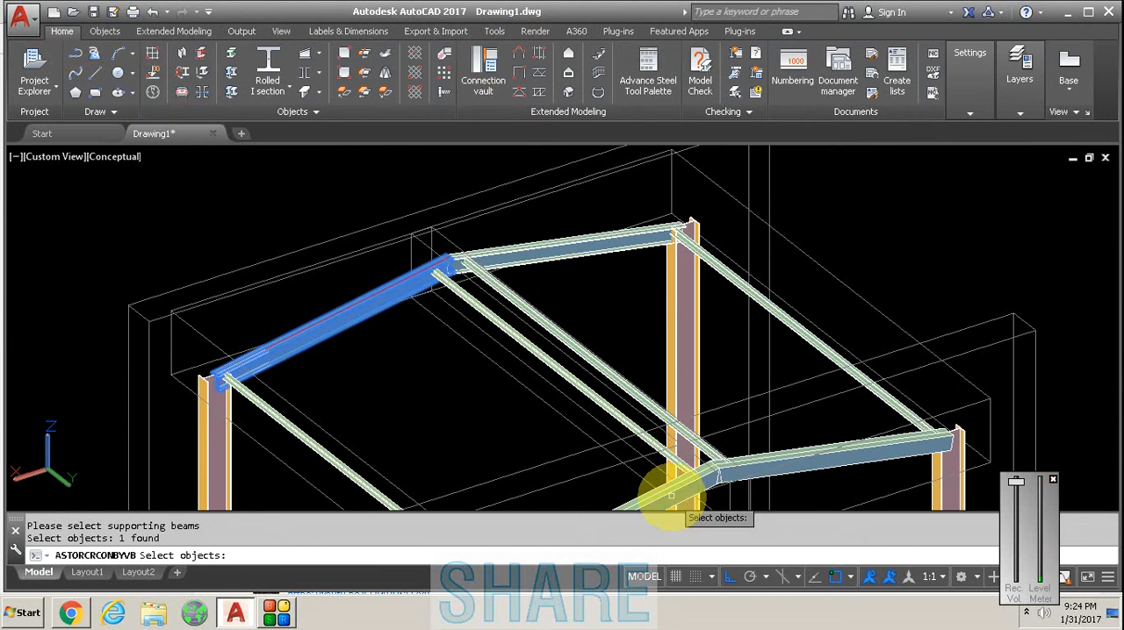
key(Escape)
- Examine the rafters that support the purlins and the purlin ends at the ridges of both portal frames
scroll(431, 208, up, 2)
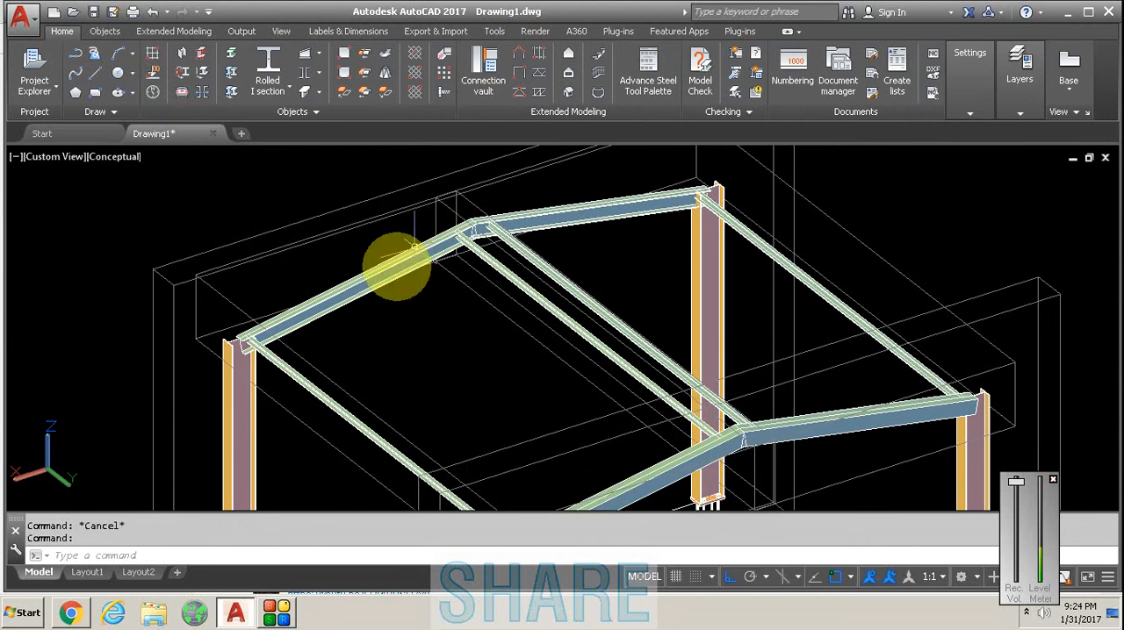
scroll(370, 296, up, 3)
click(367, 296)
scroll(640, 441, down, 4)
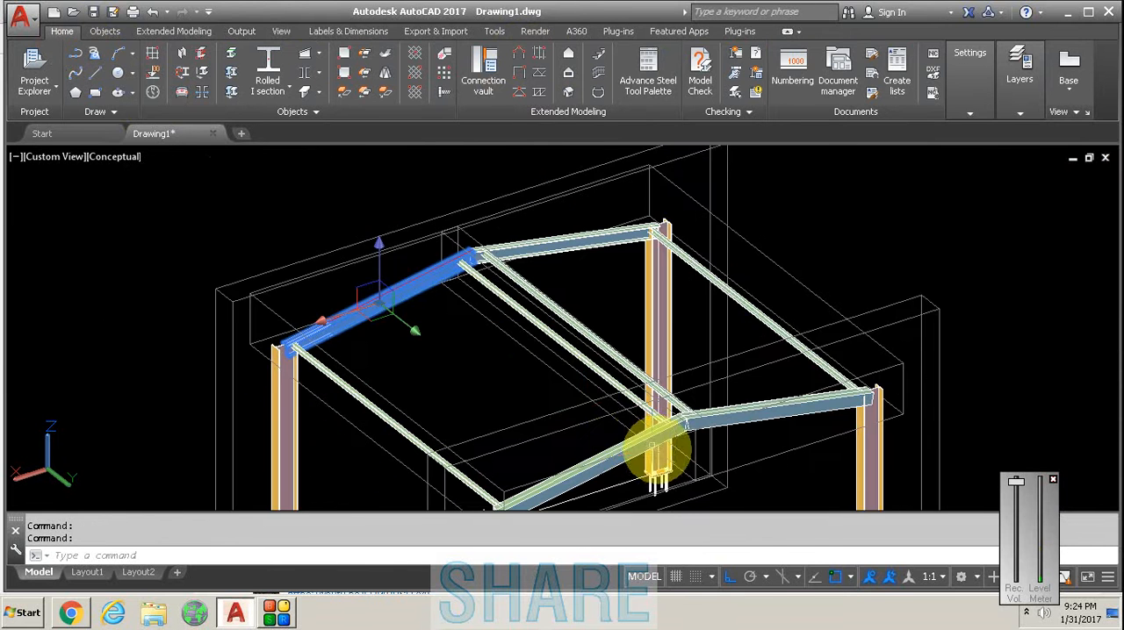
scroll(626, 467, up, 2)
key(Escape)
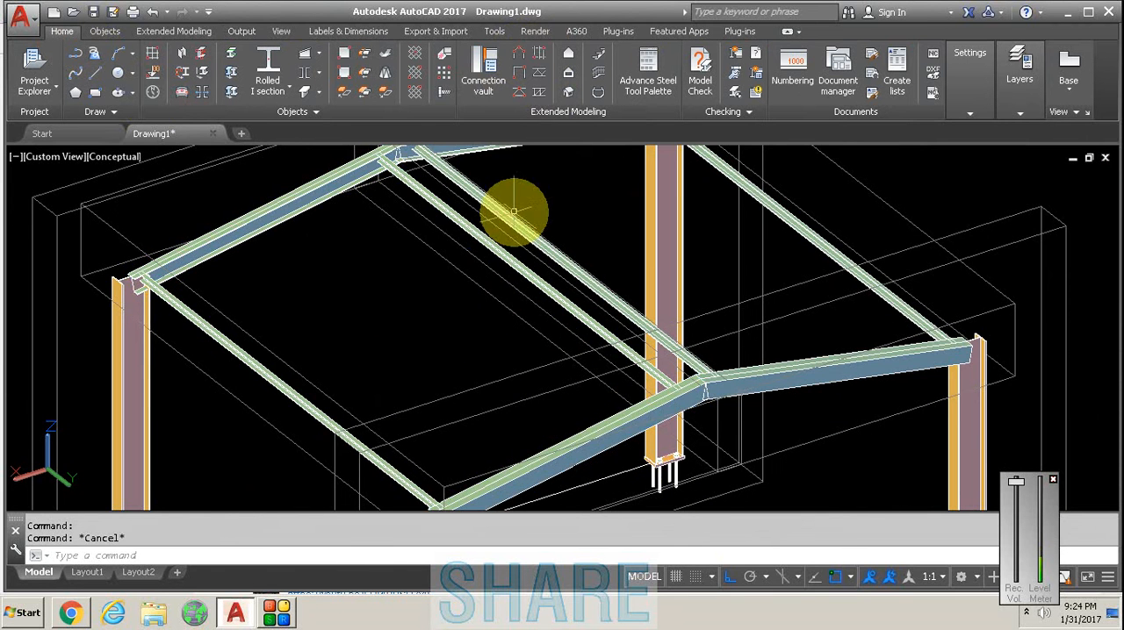
middle_drag(509, 213, 507, 269)
scroll(385, 203, up, 3)
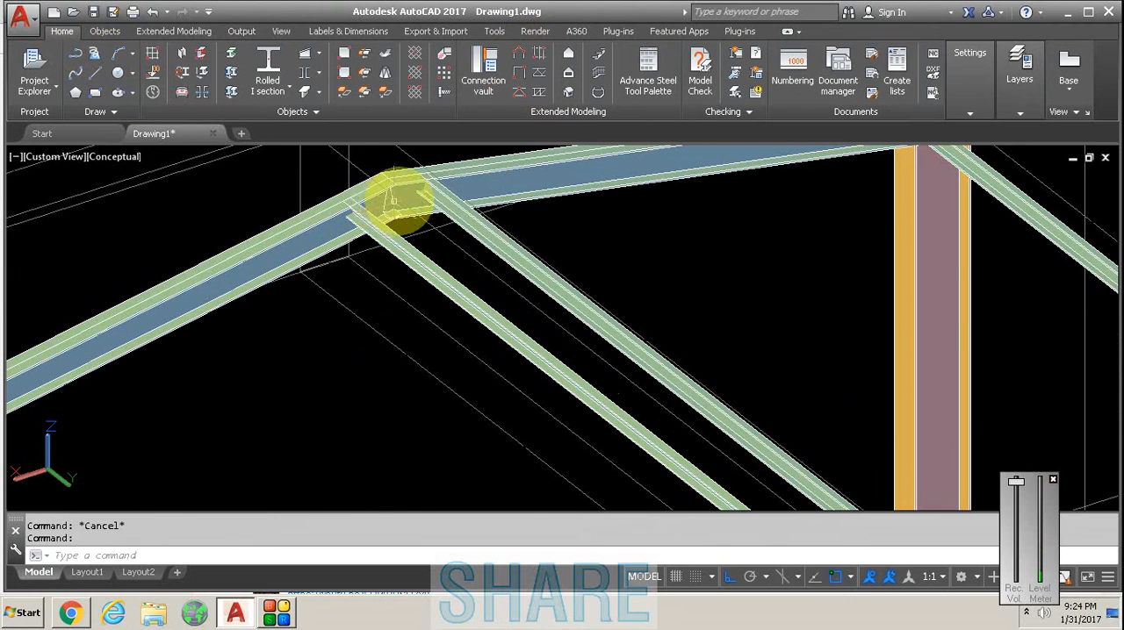
scroll(426, 232, down, 4)
scroll(457, 259, up, 3)
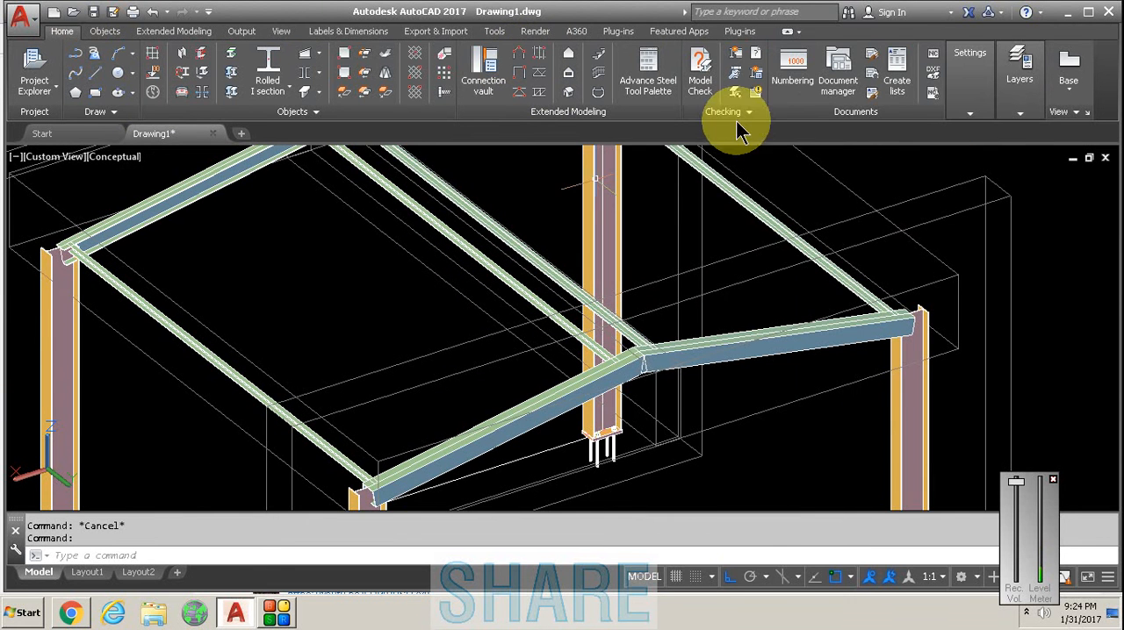
click(829, 66)
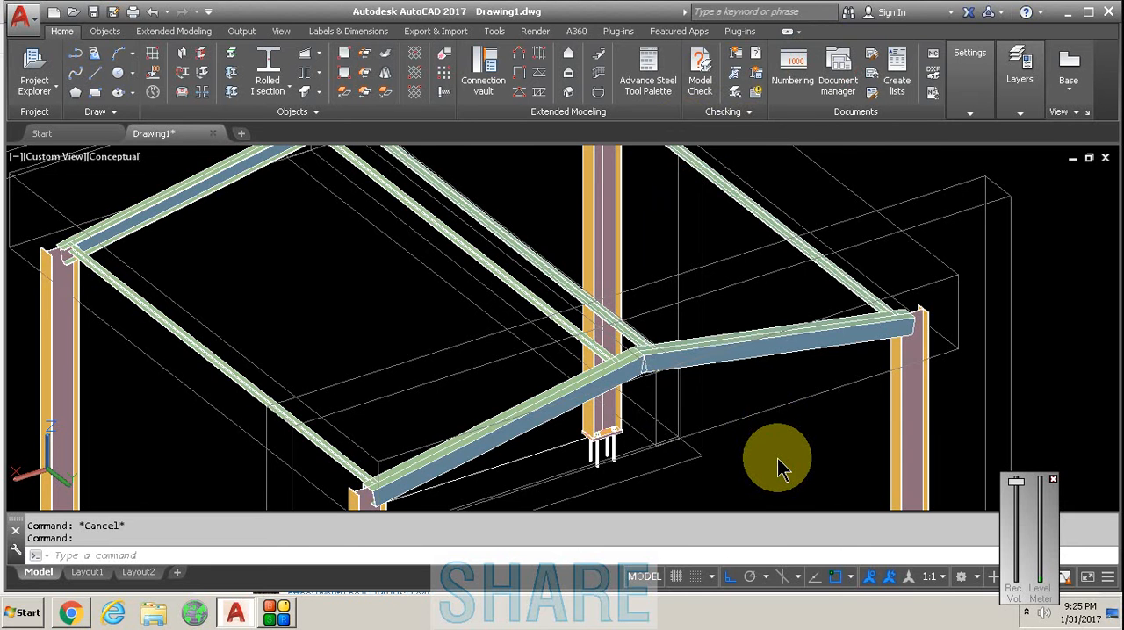
- Start an Apex Tie - Anti Sag connection and pick the ridge purlin on the near slope as the side 1 purlin
key(Return)
scroll(418, 299, down, 5)
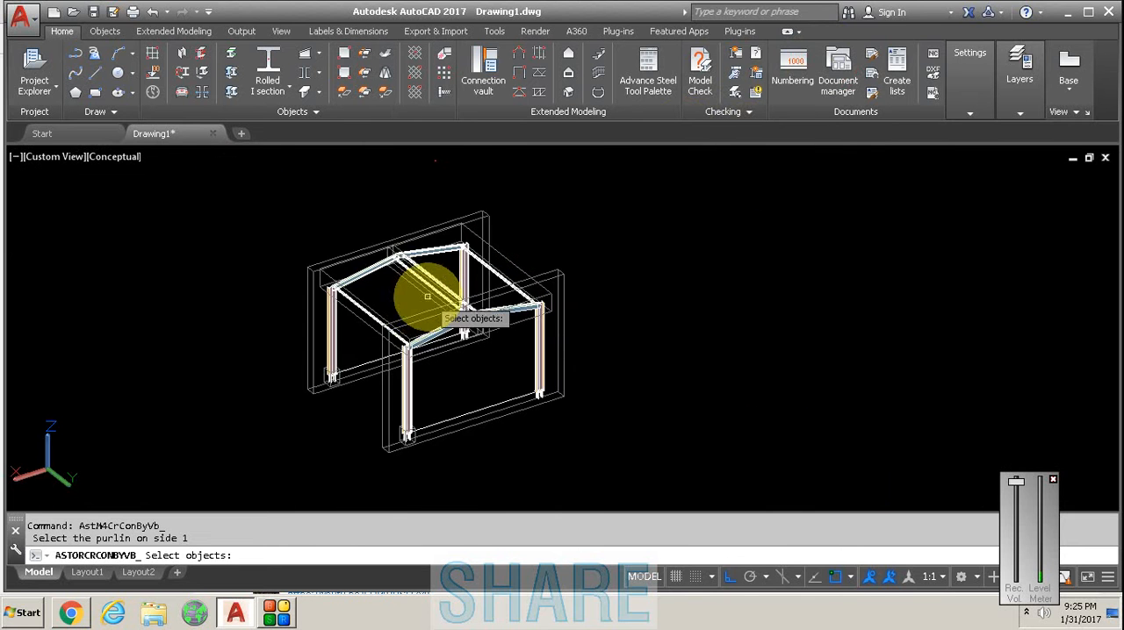
scroll(426, 297, up, 3)
scroll(439, 280, up, 5)
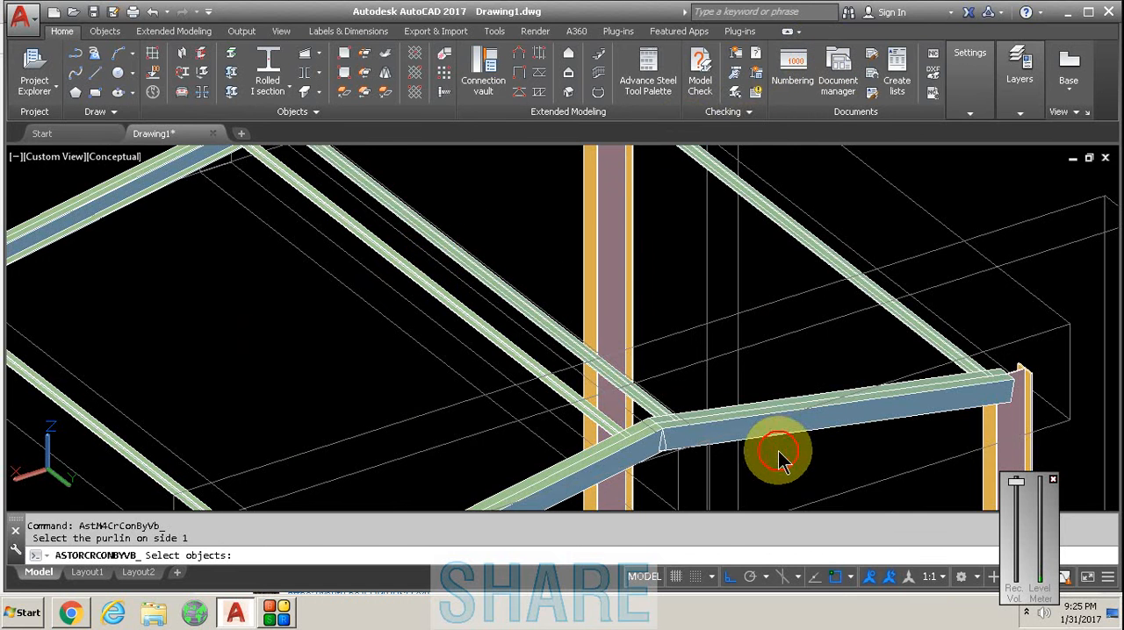
scroll(429, 230, up, 3)
scroll(373, 305, up, 2)
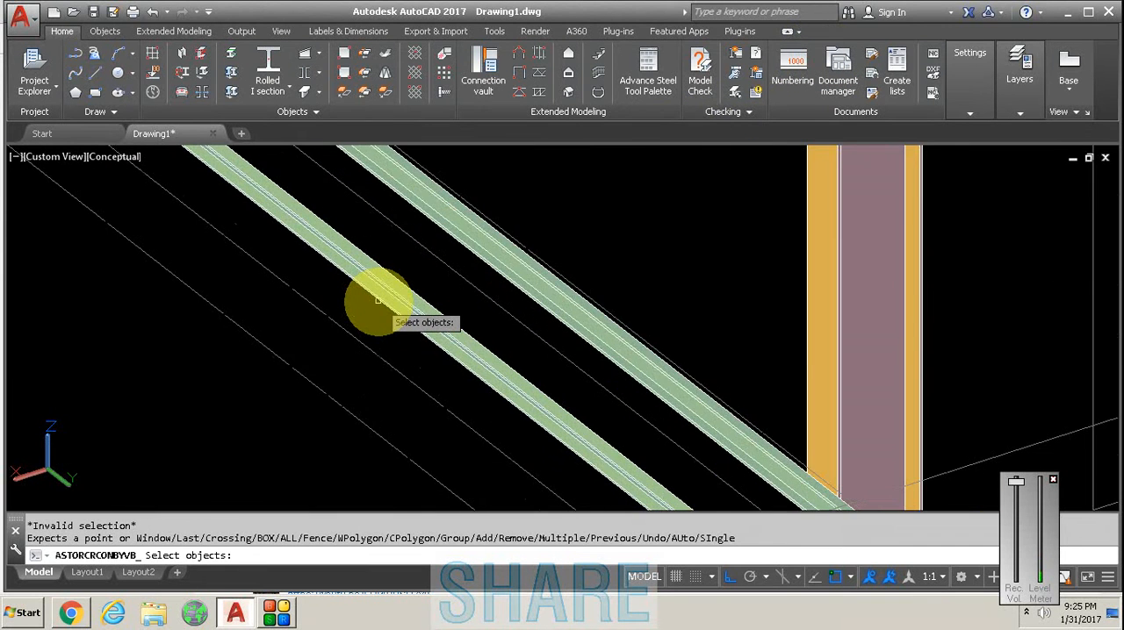
scroll(374, 306, down, 1)
click(373, 305)
scroll(263, 296, down, 5)
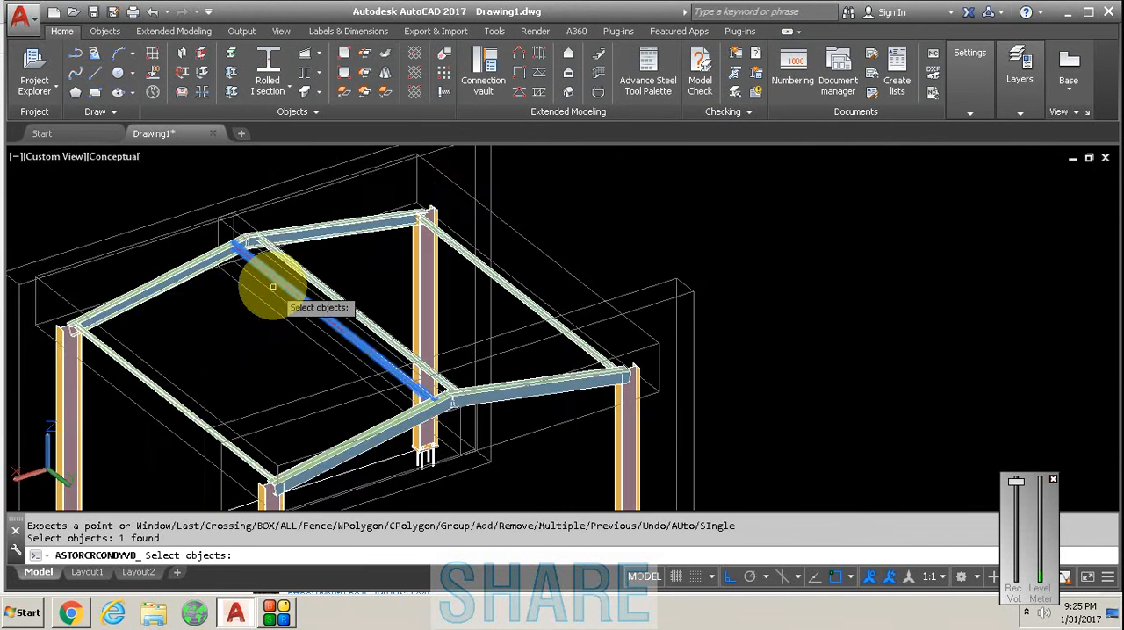
scroll(296, 251, up, 5)
key(Return)
- Pick the ridge purlin on the opposite slope as the side 2 purlin and decline selecting apex cleats
scroll(378, 290, up, 5)
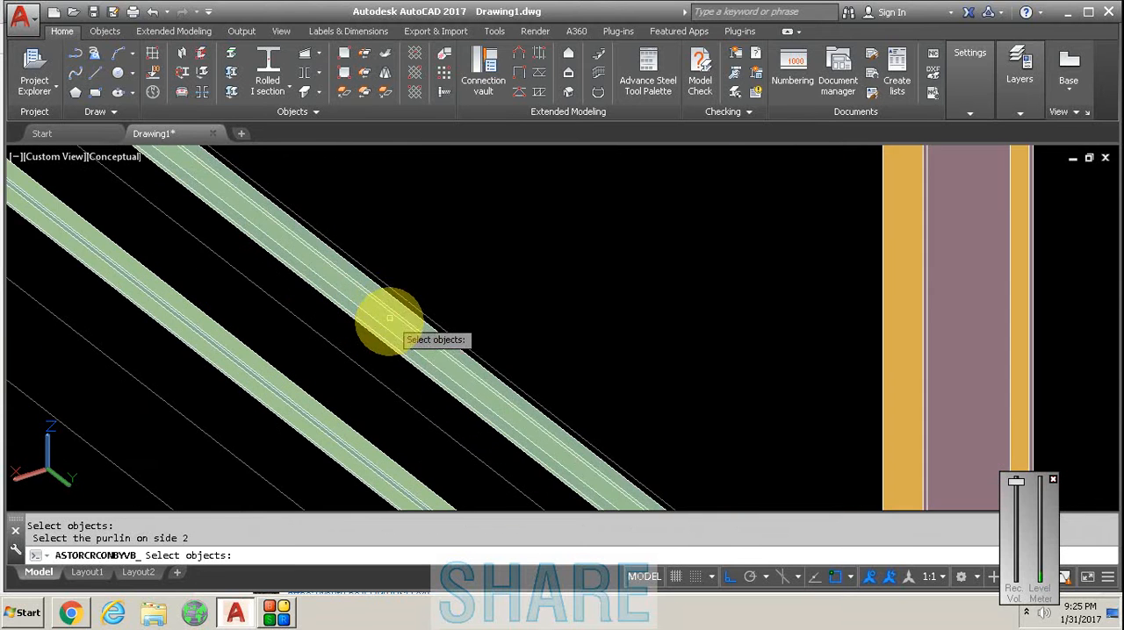
click(397, 307)
scroll(397, 307, down, 5)
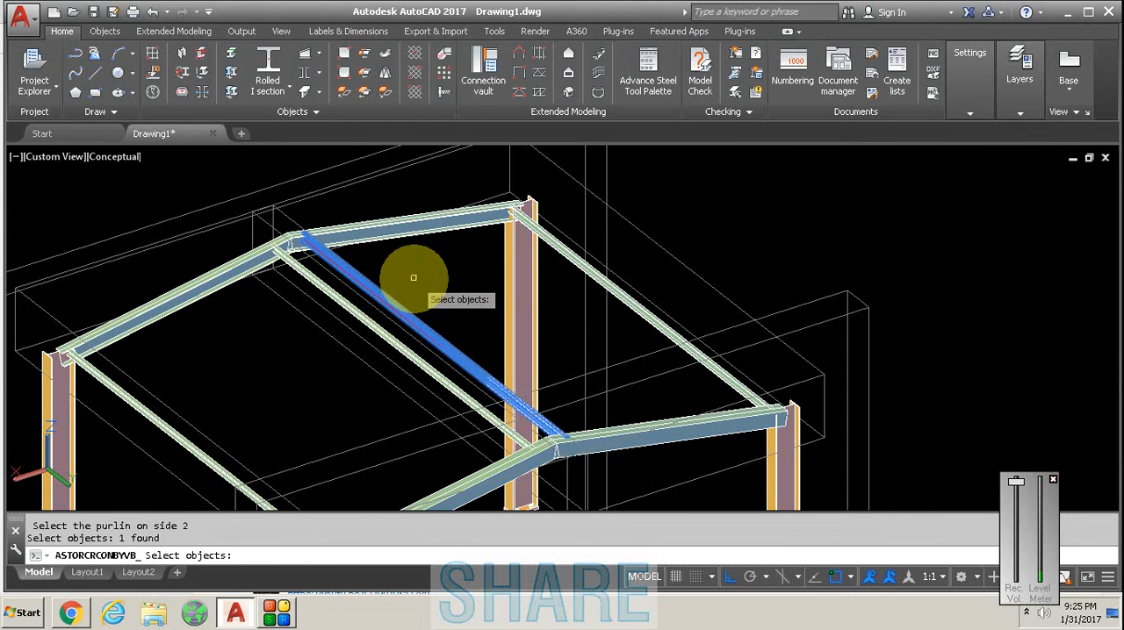
key(Return)
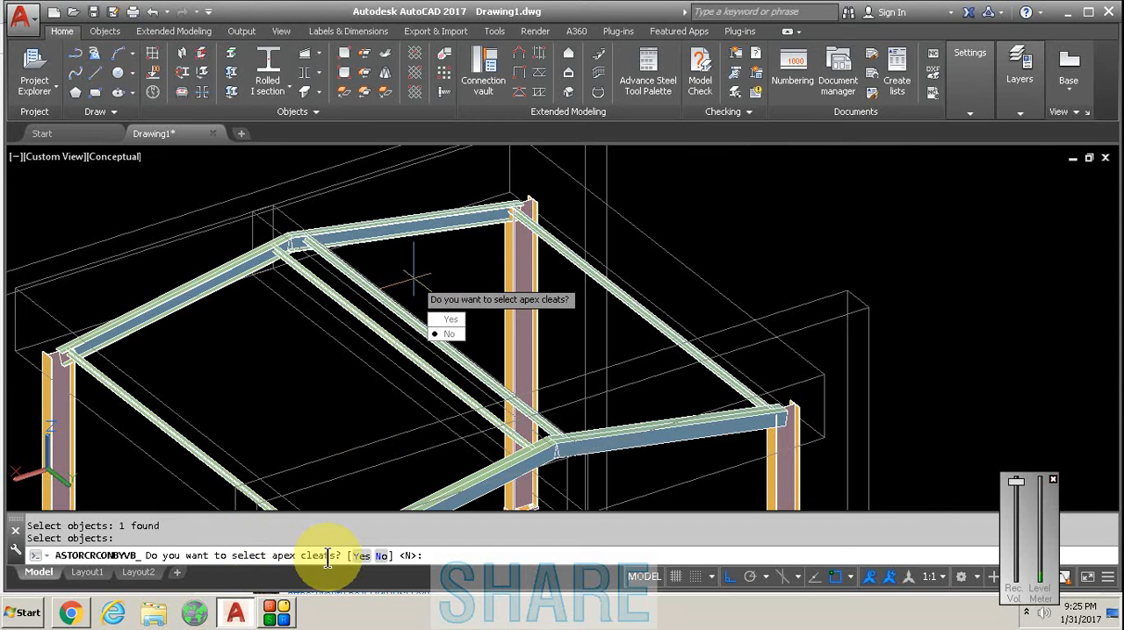
click(449, 333)
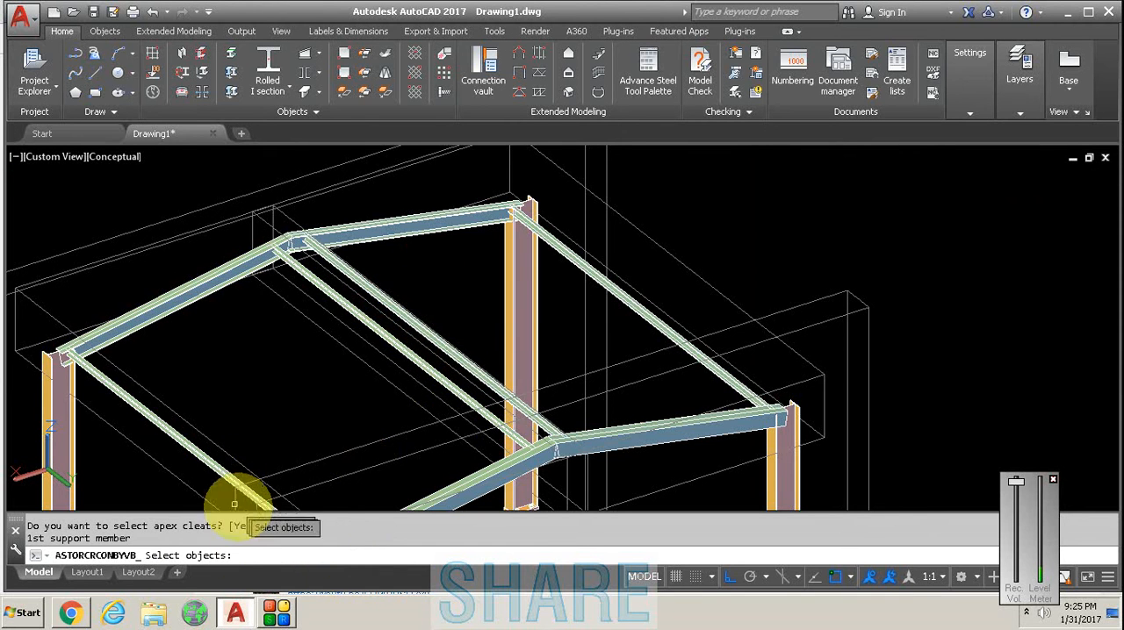
- Create the apex tie using the near-slope rafters of the rear and front portal frames as first and second support members
scroll(303, 255, up, 3)
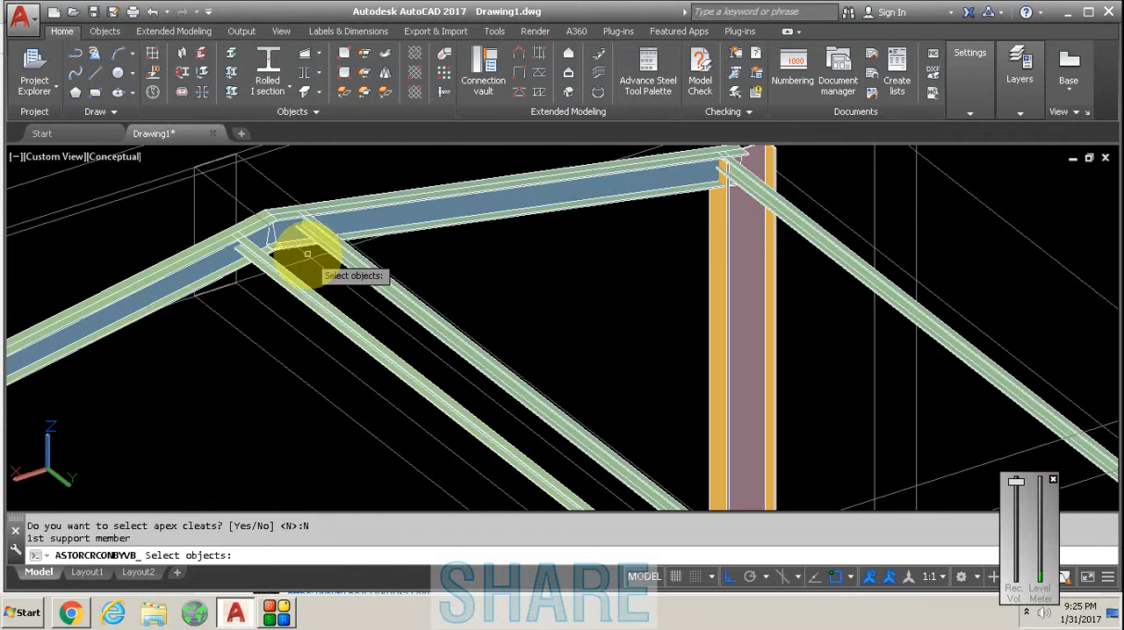
scroll(167, 260, up, 2)
click(186, 264)
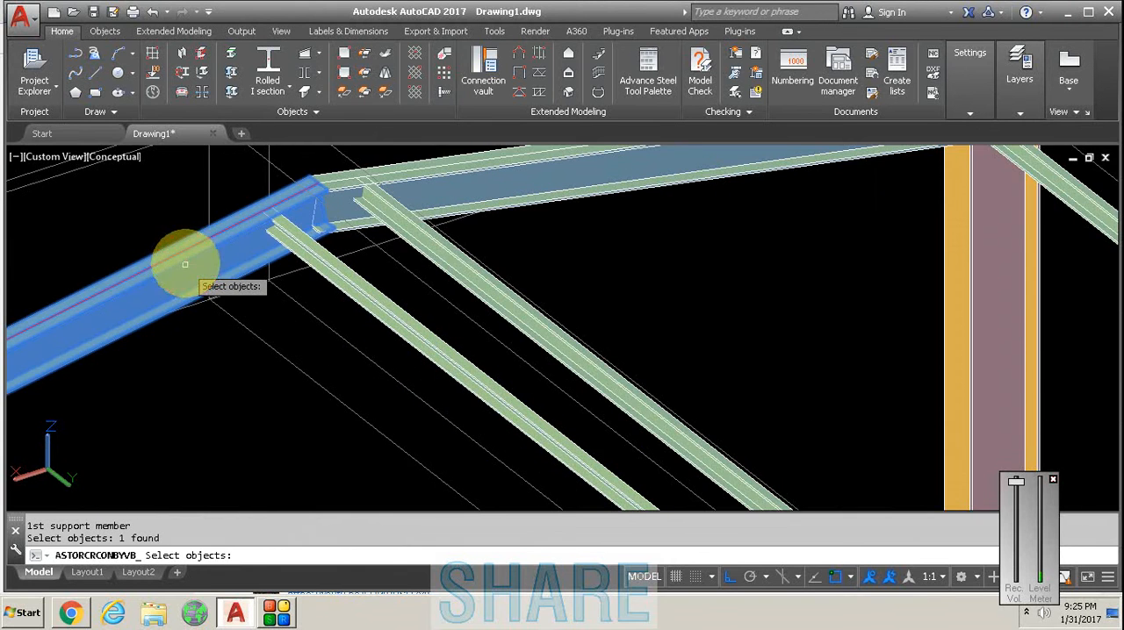
scroll(185, 264, down, 2)
key(Return)
scroll(232, 241, down, 3)
scroll(351, 347, up, 4)
click(286, 353)
scroll(291, 323, down, 2)
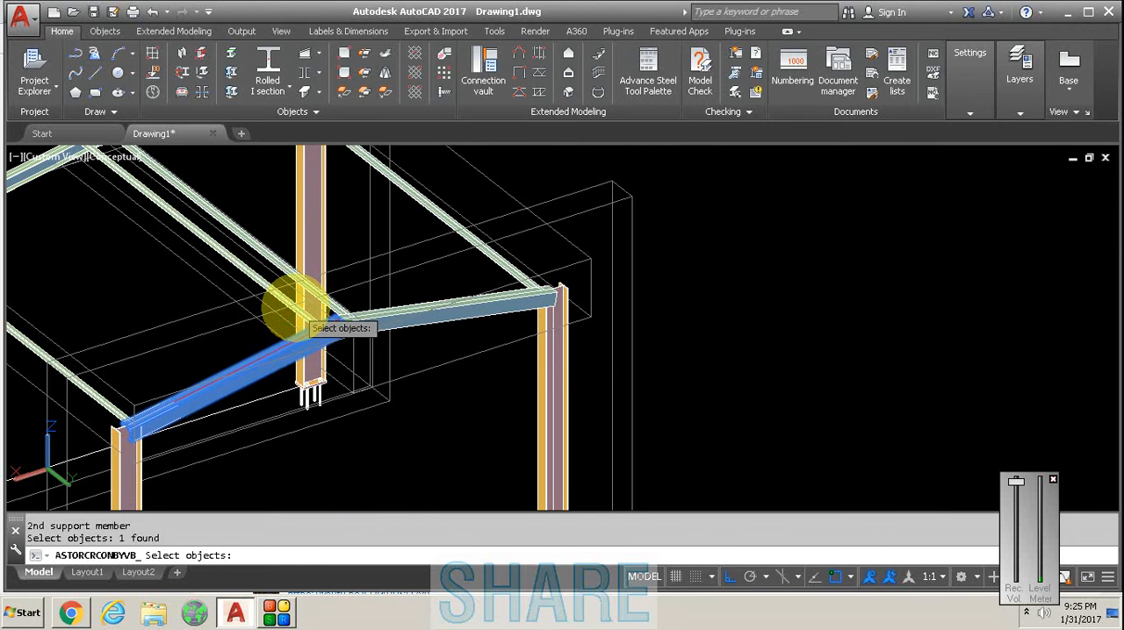
key(Return)
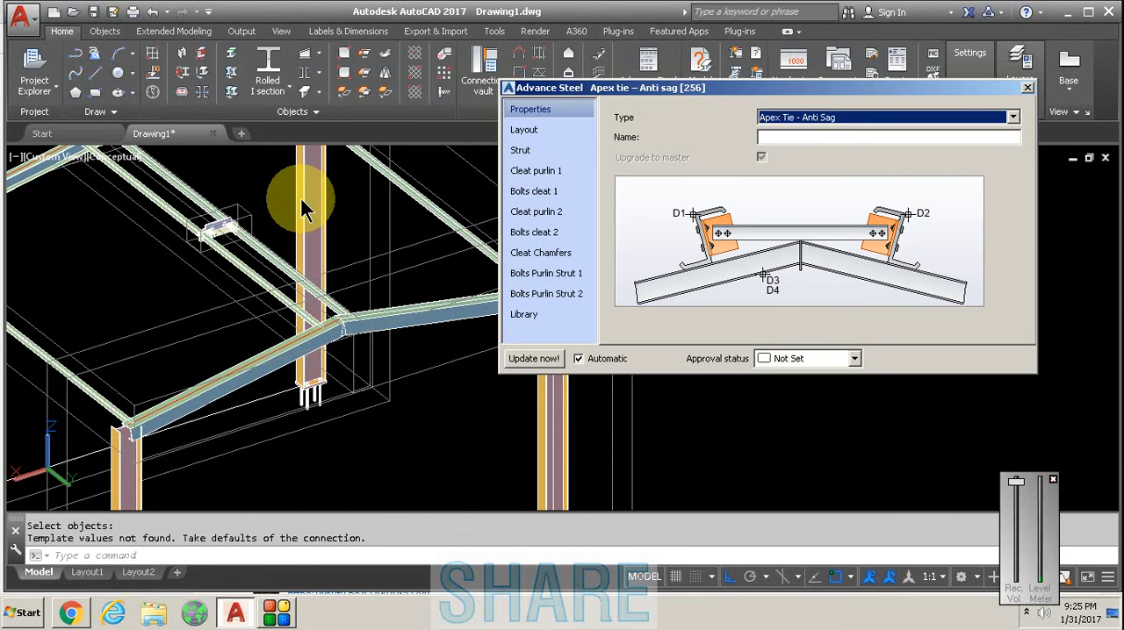
- Set the Bolts/Welds option of the apex tie's strut to Both welded
click(252, 212)
scroll(255, 215, up, 4)
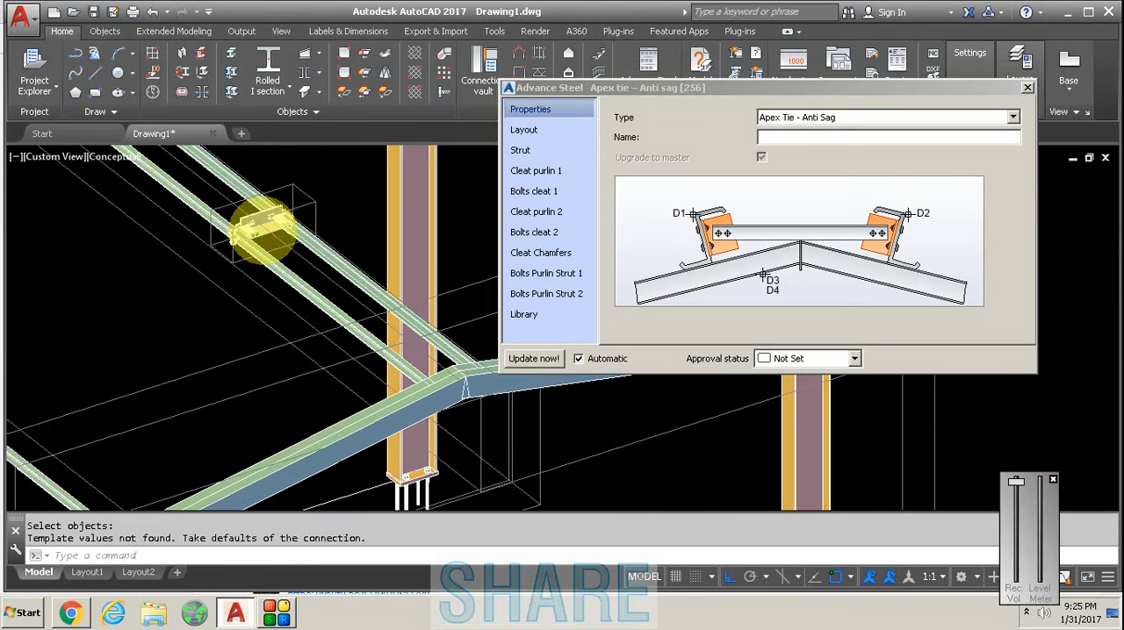
scroll(262, 221, up, 3)
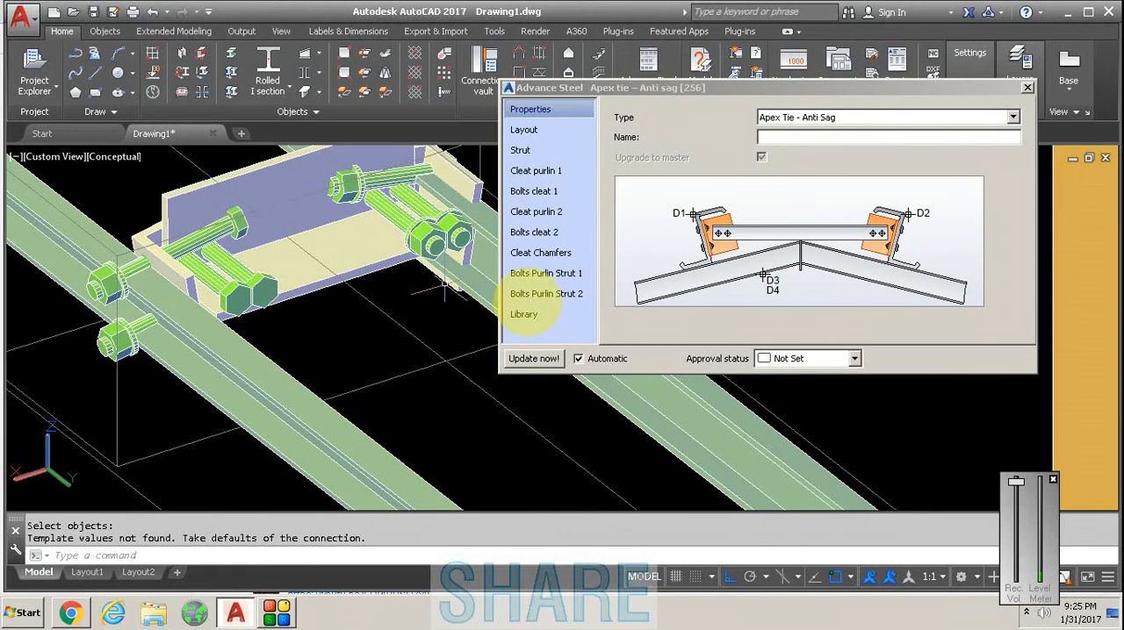
click(574, 129)
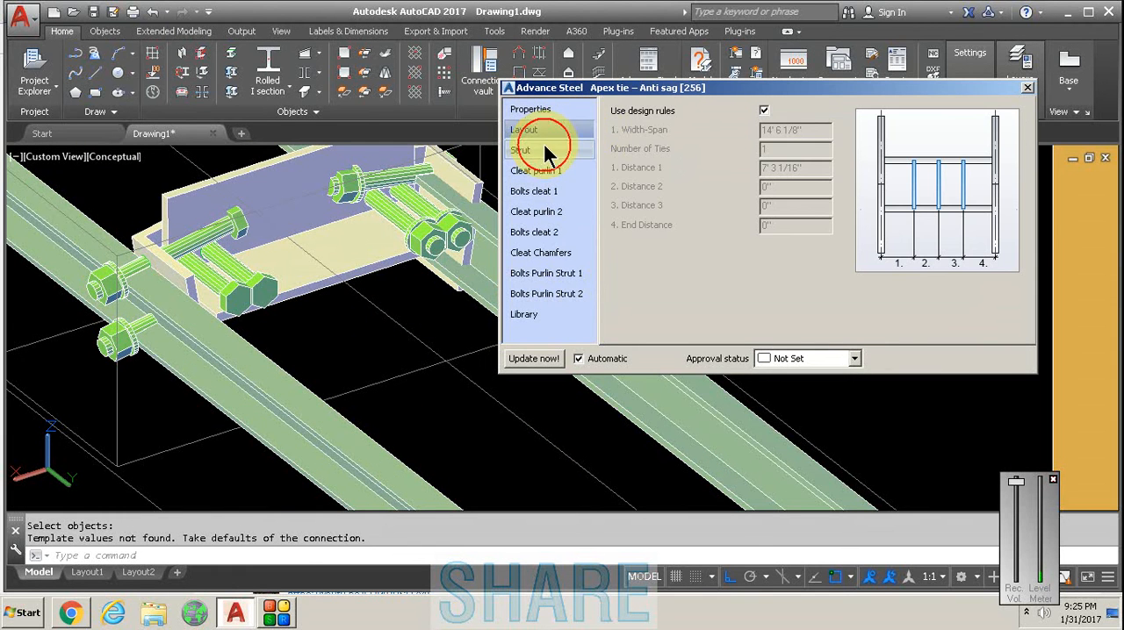
click(544, 150)
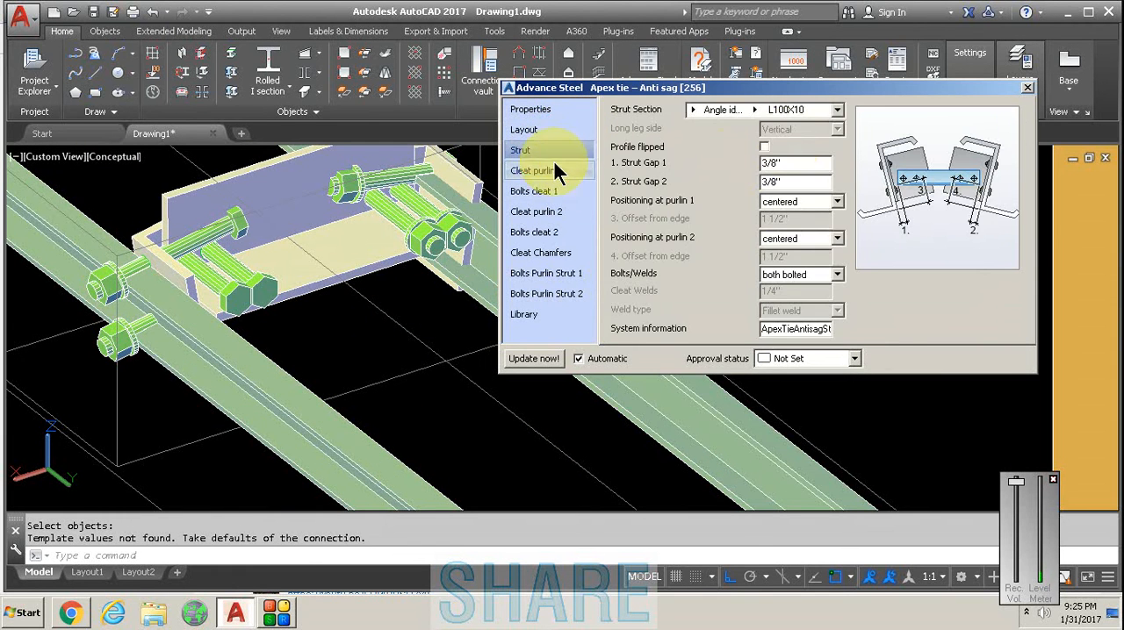
click(831, 280)
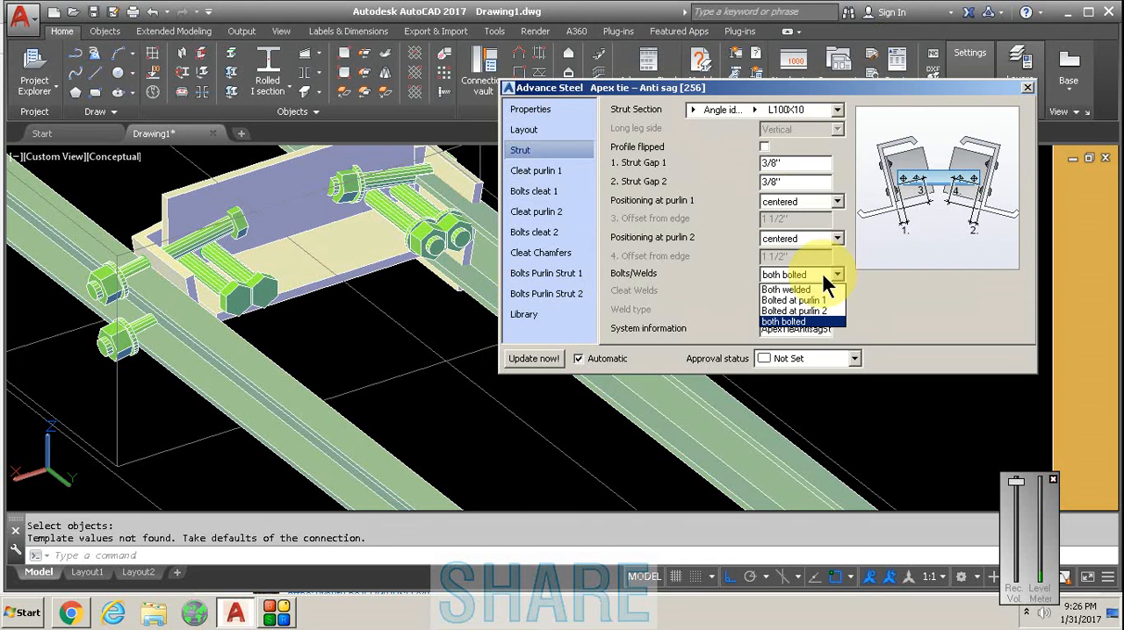
click(788, 290)
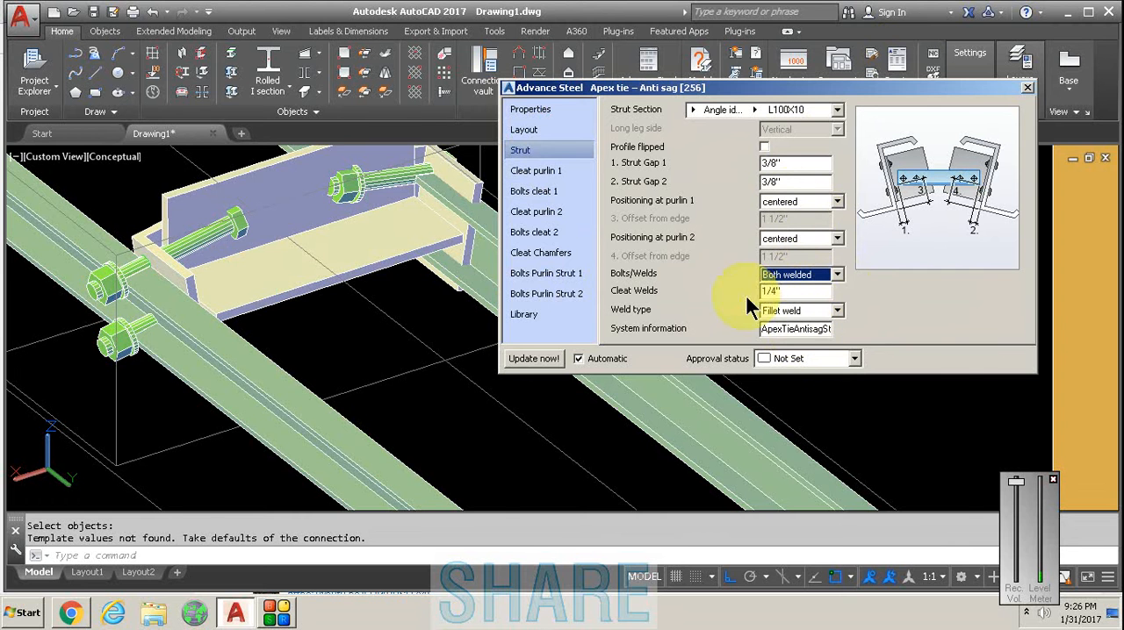
- Examine the tie between the two ridge purlins and close its properties
scroll(336, 312, down, 3)
scroll(336, 311, up, 4)
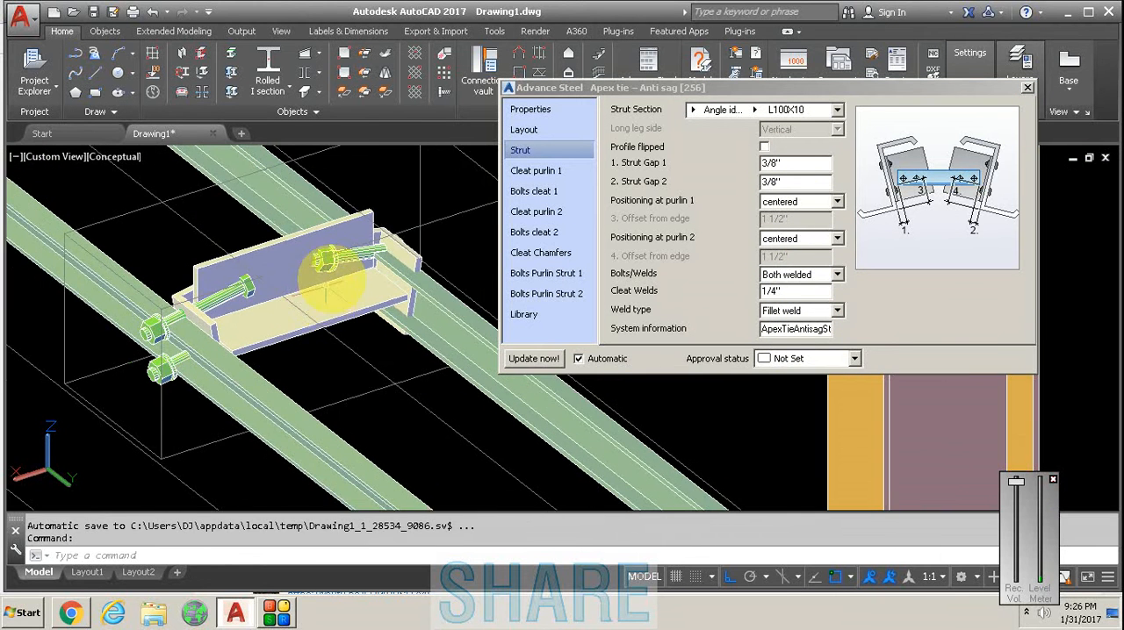
scroll(324, 289, up, 3)
scroll(332, 296, down, 5)
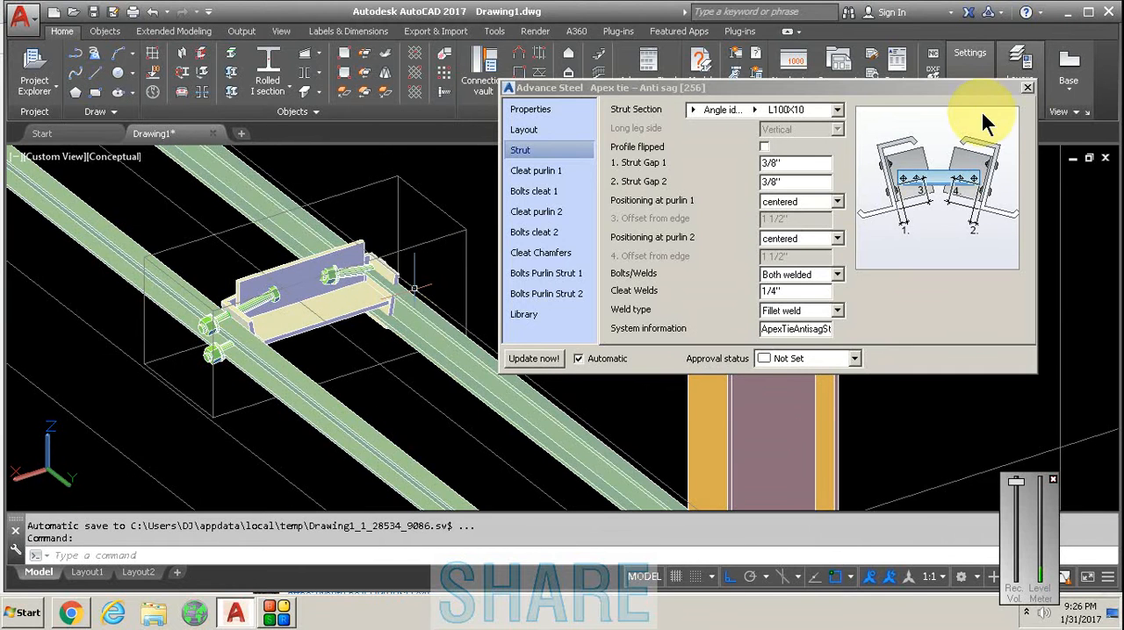
click(1027, 87)
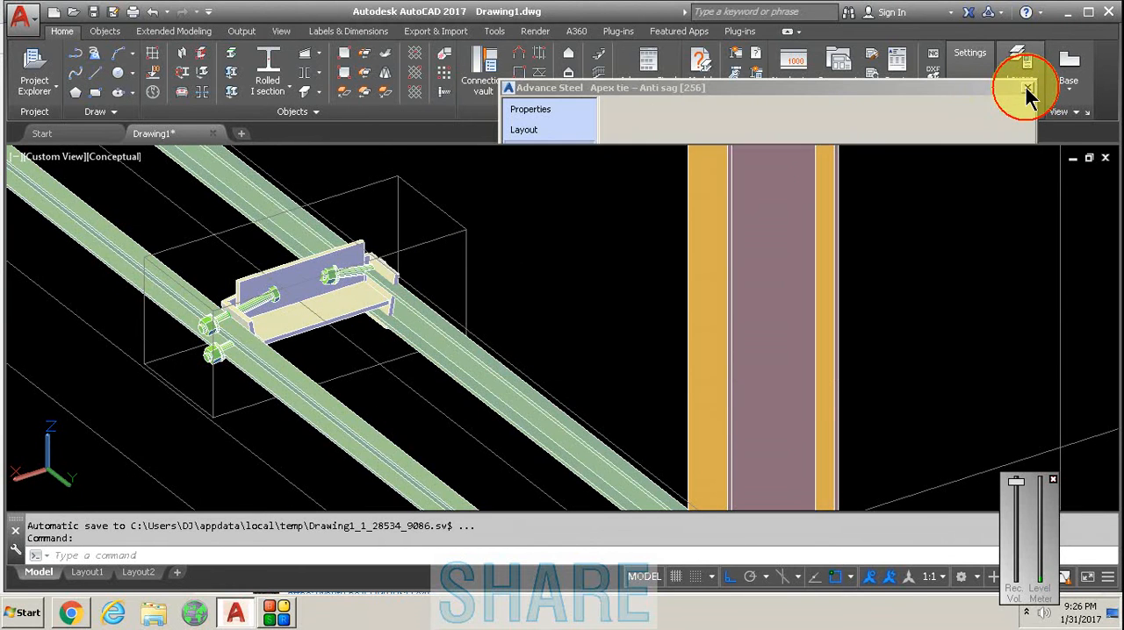
scroll(476, 231, down, 4)
middle_drag(477, 231, 447, 320)
key(Escape)
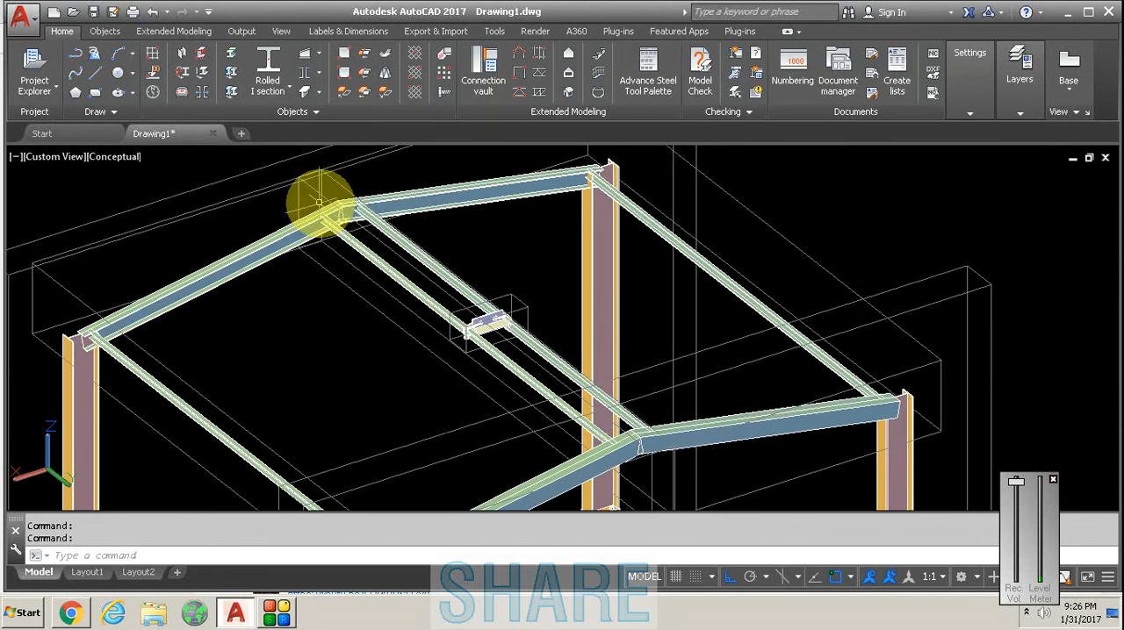
- Create a clip angle connection at the rear frame's ridge, with the far-slope rafter as main beam and its ridge purlin as attached beam
scroll(352, 206, up, 5)
scroll(435, 206, up, 3)
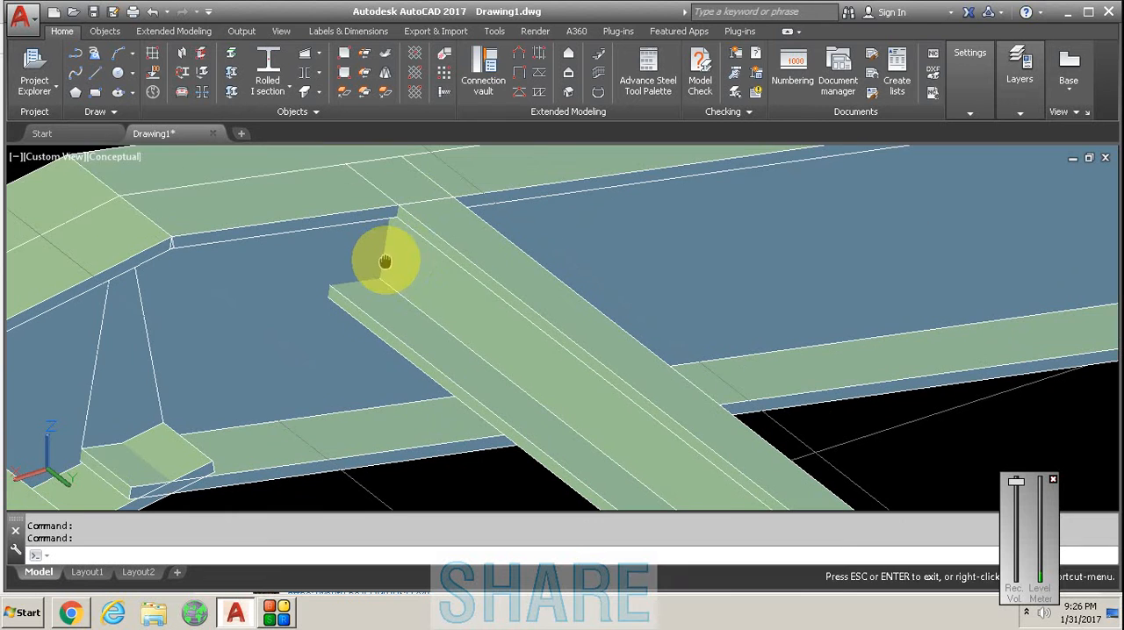
scroll(444, 260, down, 4)
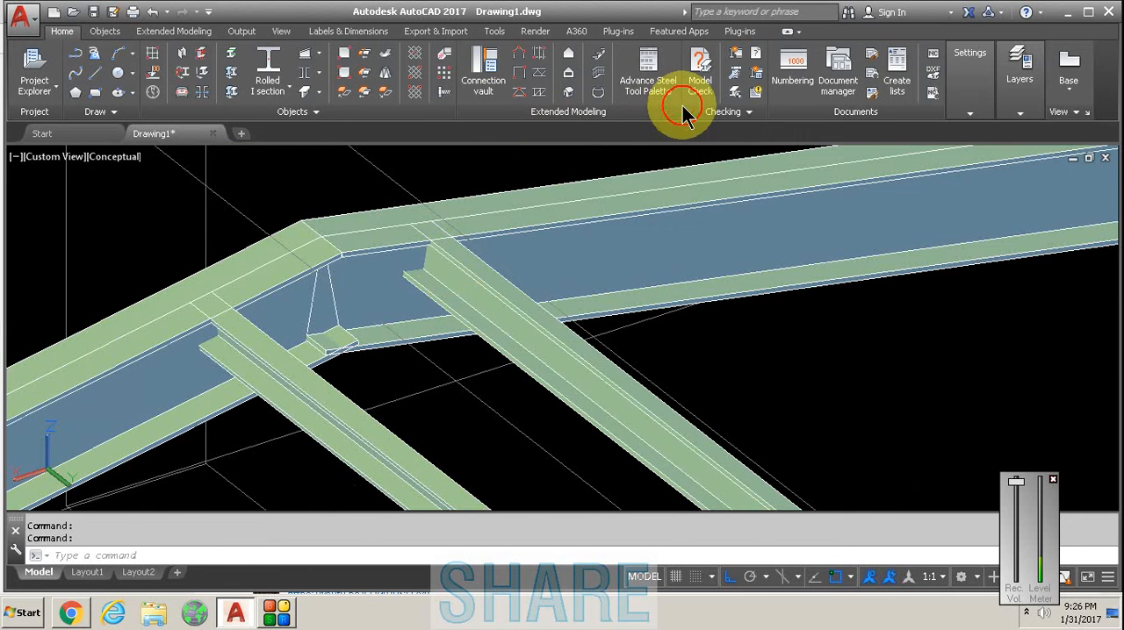
click(787, 107)
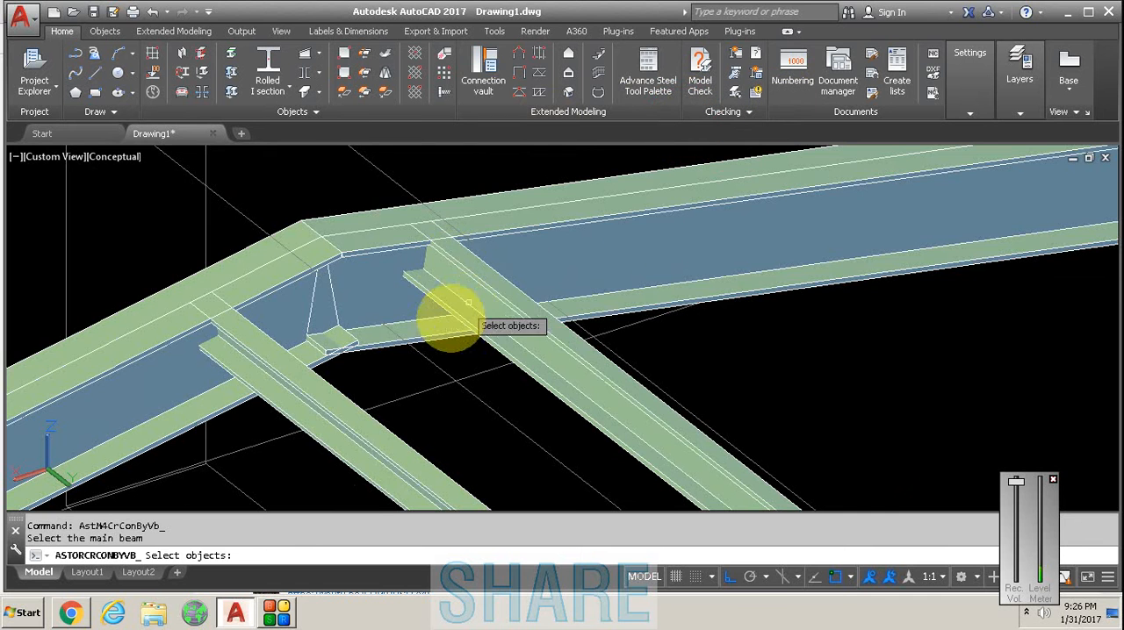
scroll(456, 359, up, 2)
middle_drag(436, 376, 407, 398)
click(779, 103)
click(287, 285)
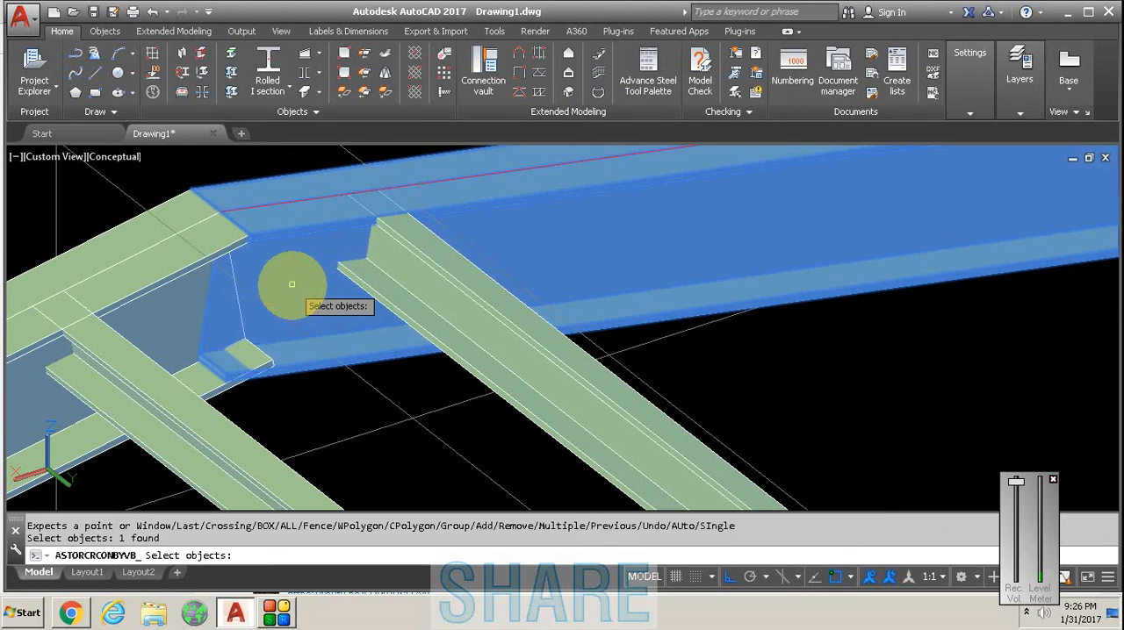
key(Return)
click(458, 374)
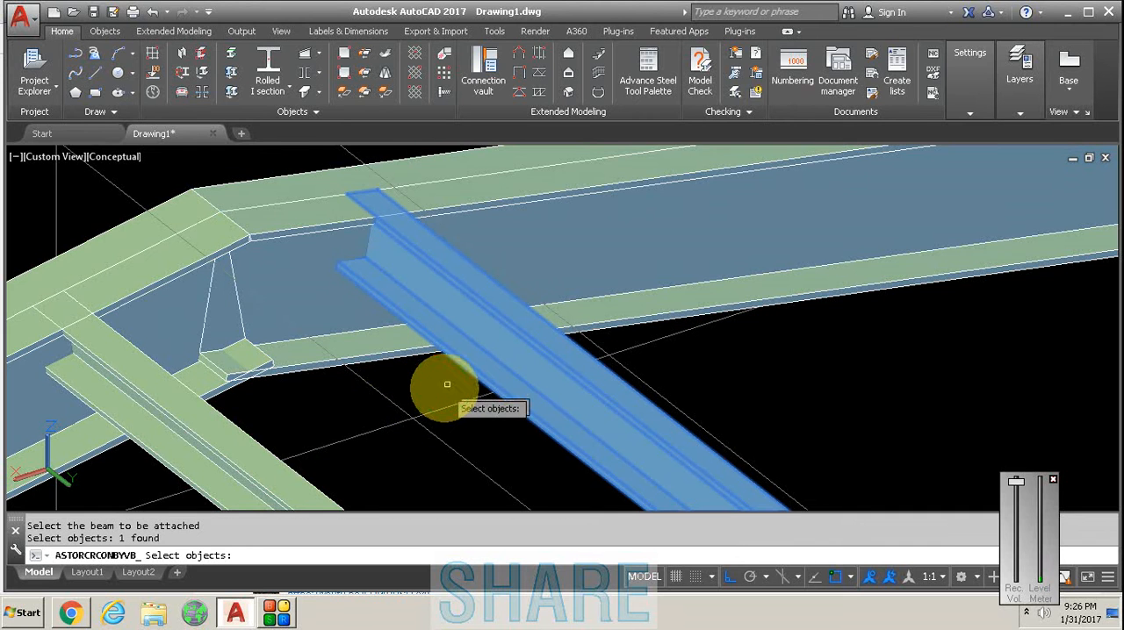
key(Return)
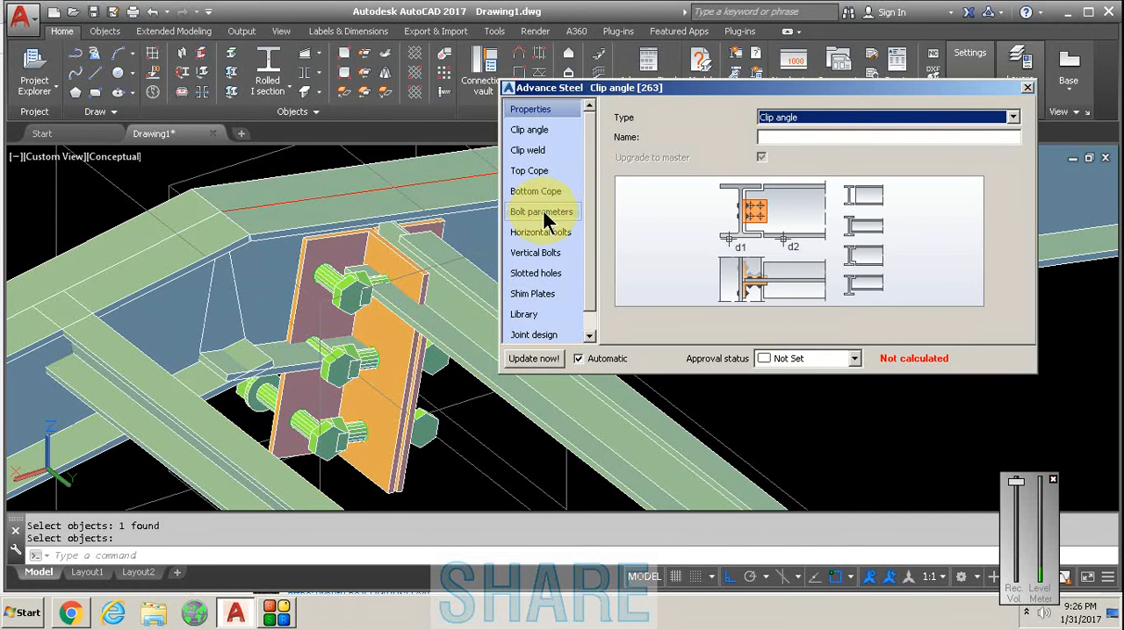
- Set the set out of the clip angle's vertical bolts to Middle
click(537, 254)
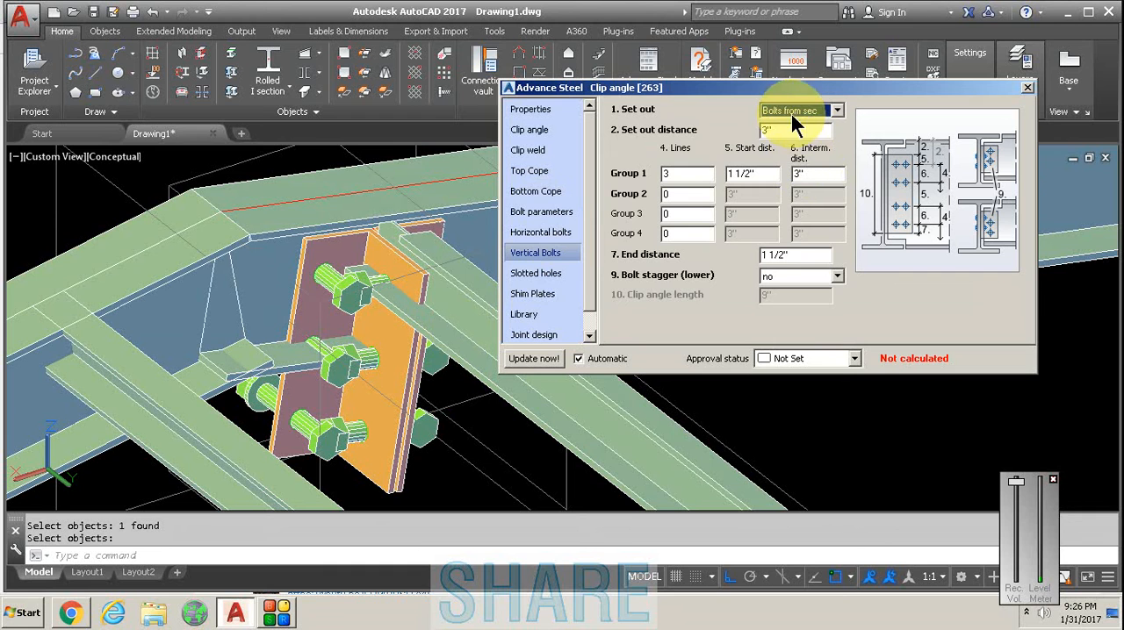
click(786, 113)
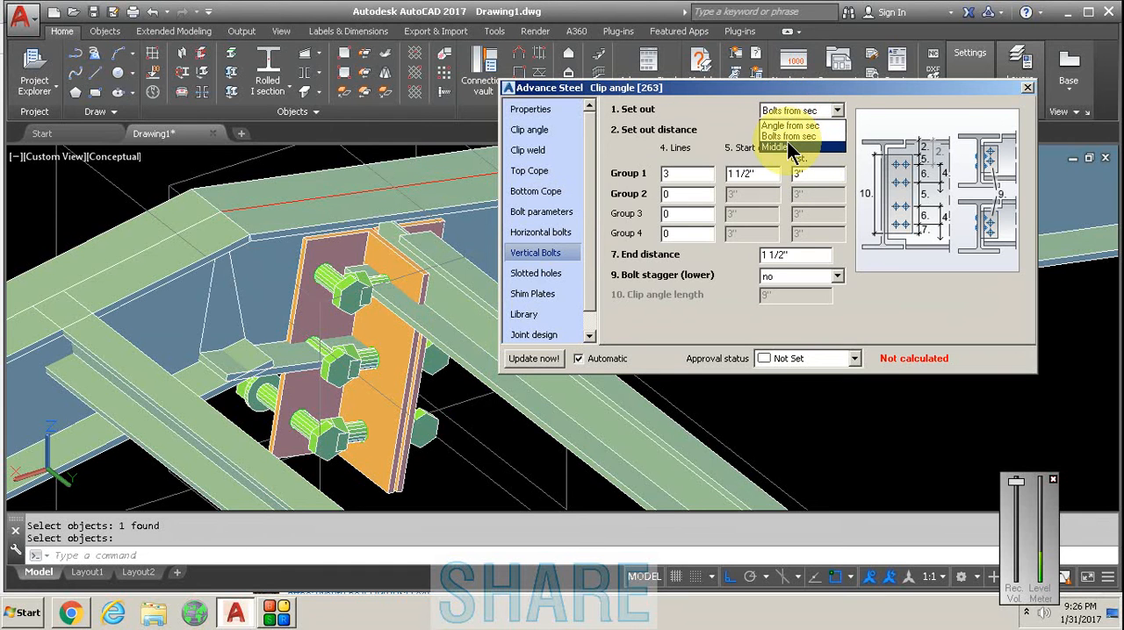
click(788, 148)
click(684, 175)
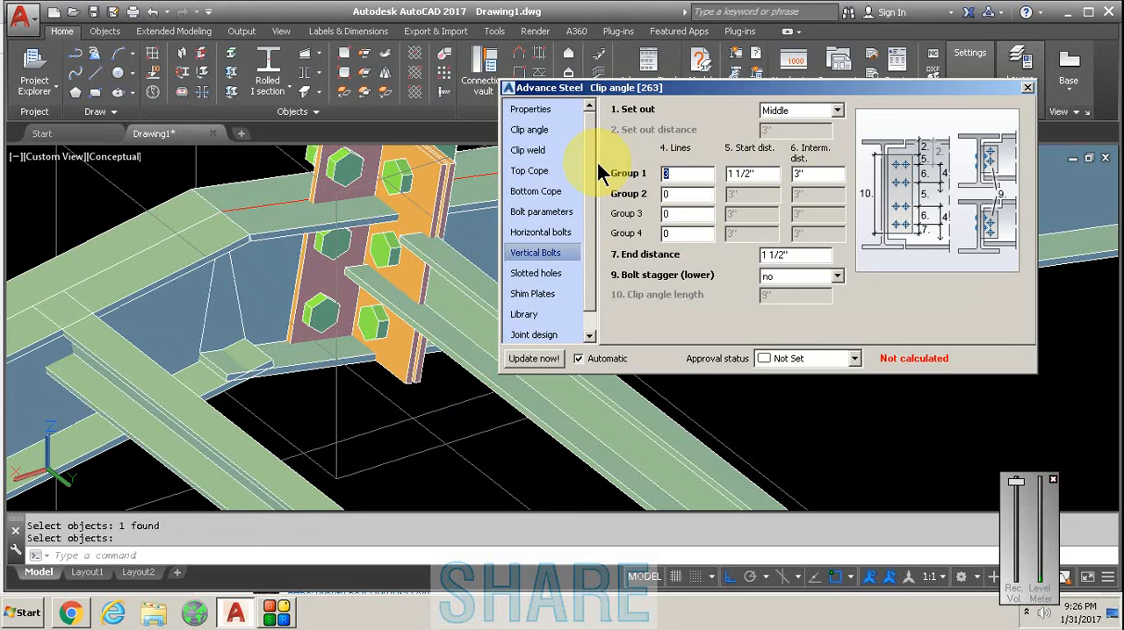
- Weld the clip angle at both the main and secondary members
click(549, 150)
click(790, 112)
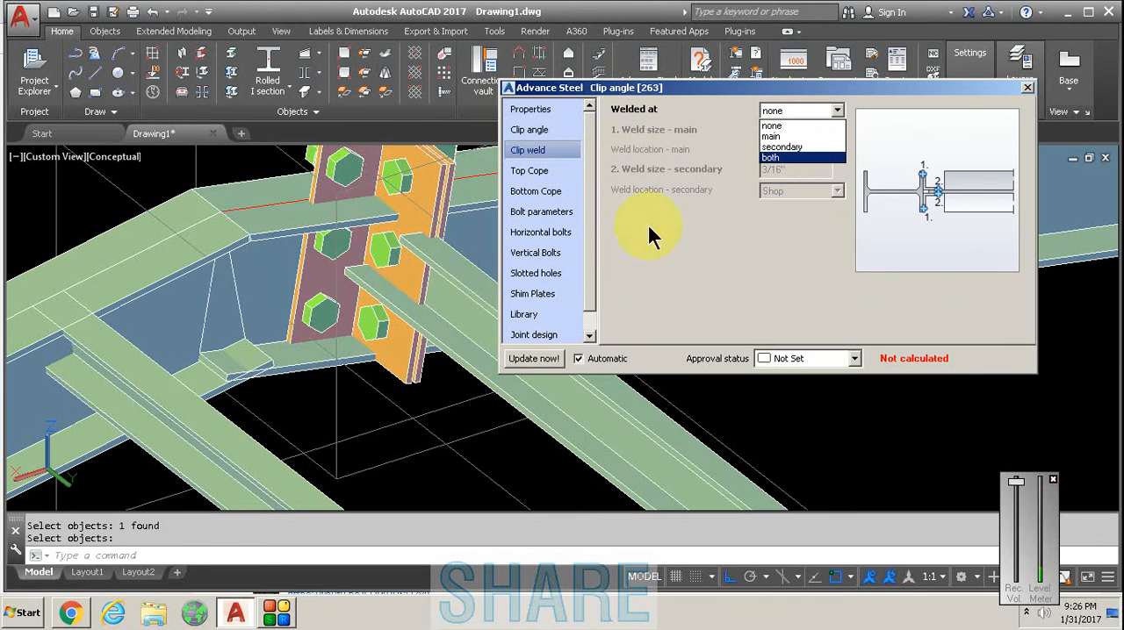
click(772, 158)
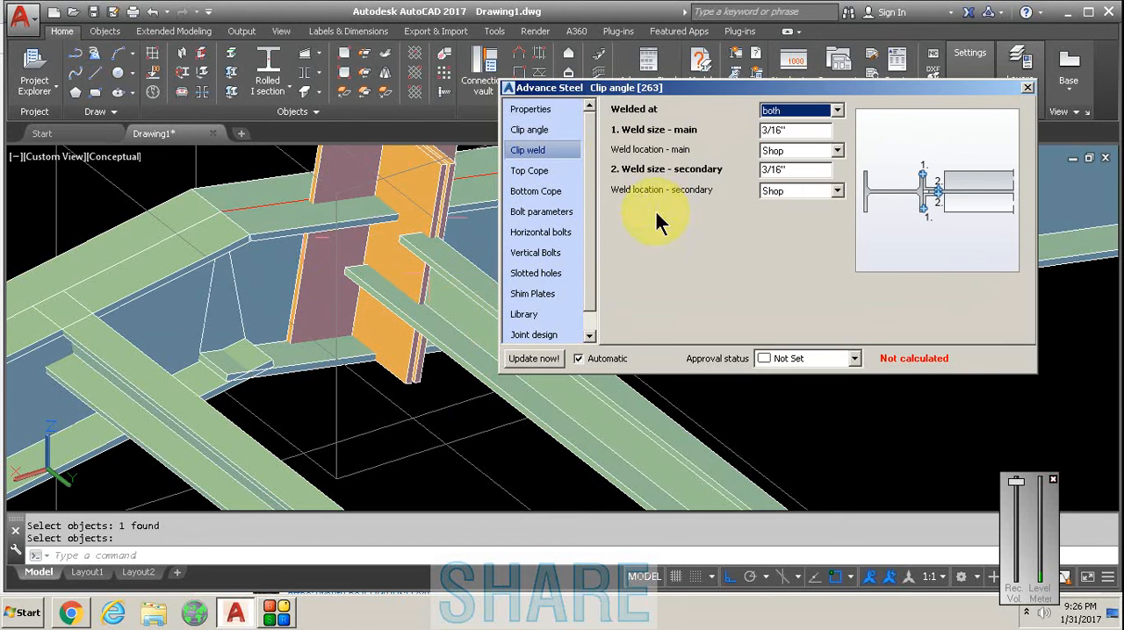
- Set the clip angle length to 2
click(555, 234)
click(562, 255)
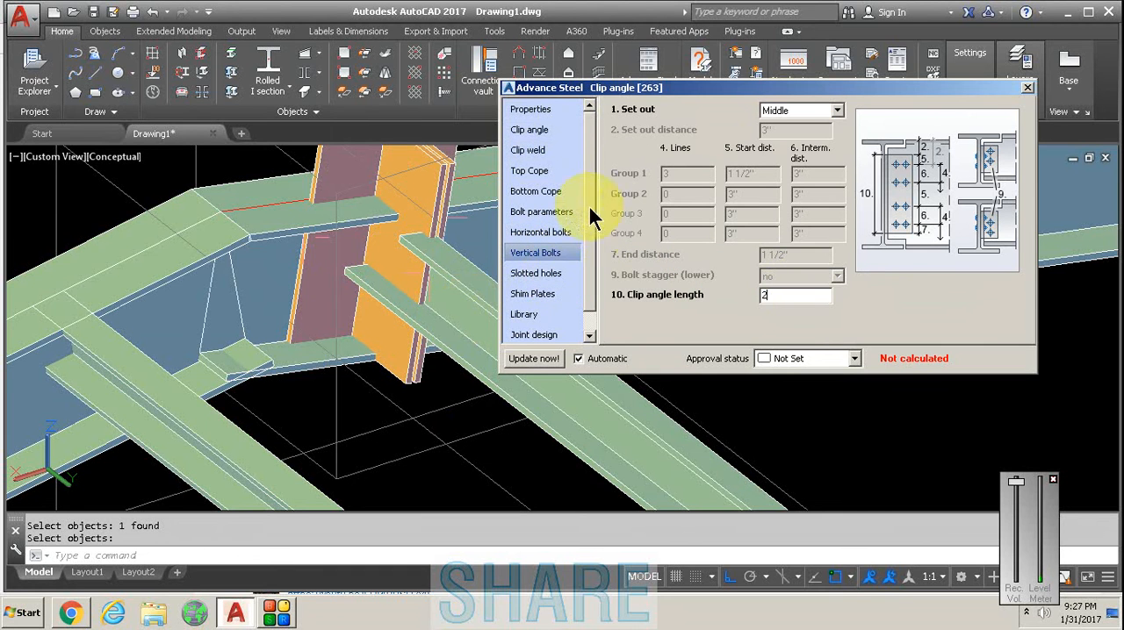
click(542, 213)
- Set the ridge clip angle's number of angles to single left and close the connection settings
click(530, 129)
click(781, 111)
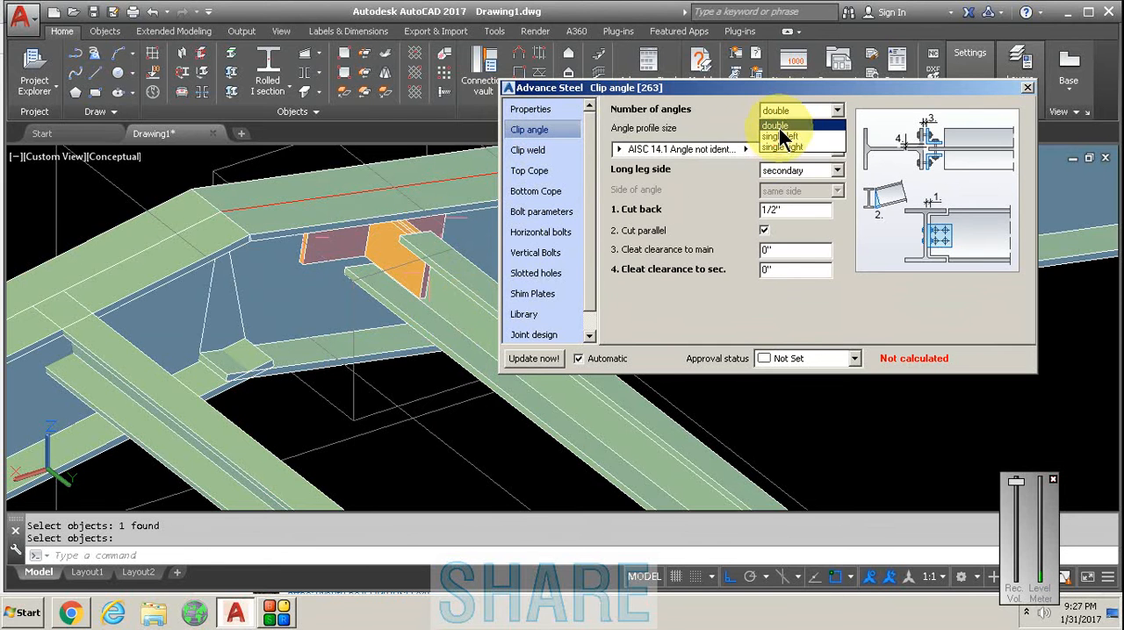
click(786, 128)
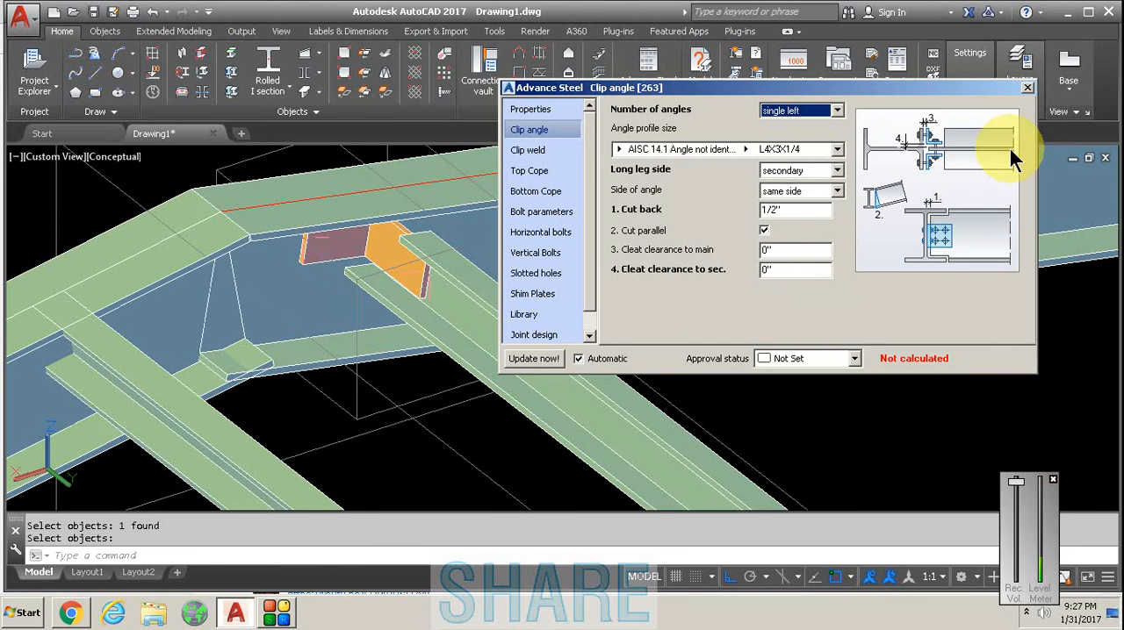
click(1027, 88)
- Examine the single clip angle between the far-slope rafter and its ridge purlin from both sides
scroll(539, 283, up, 2)
scroll(539, 283, down, 5)
scroll(539, 284, up, 2)
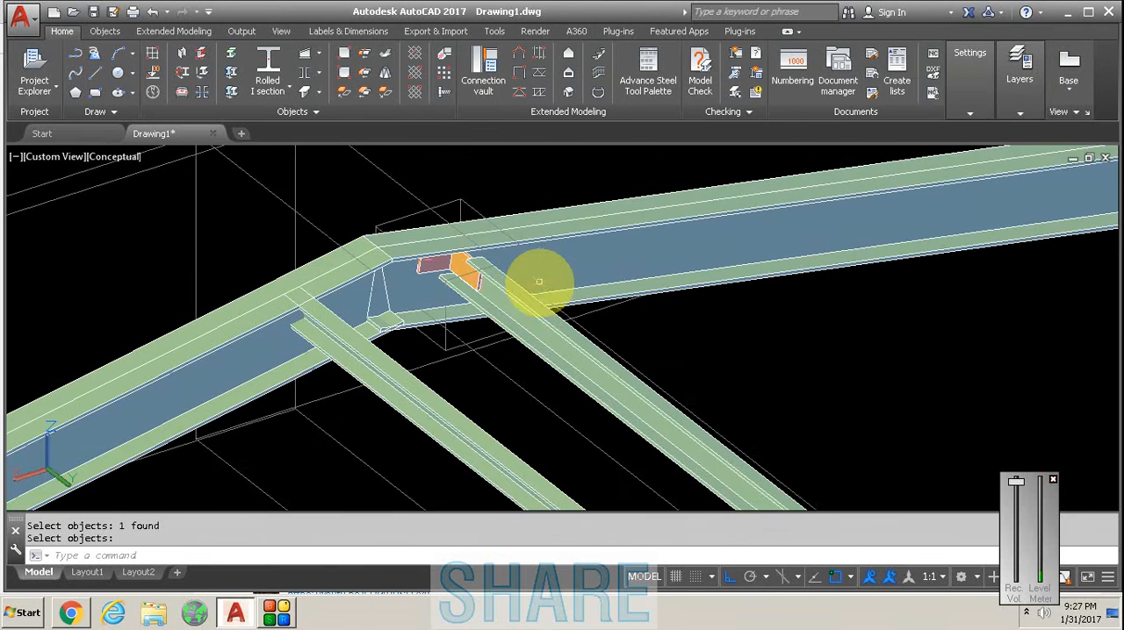
shift+middle_drag(523, 294, 380, 267)
scroll(453, 268, up, 1)
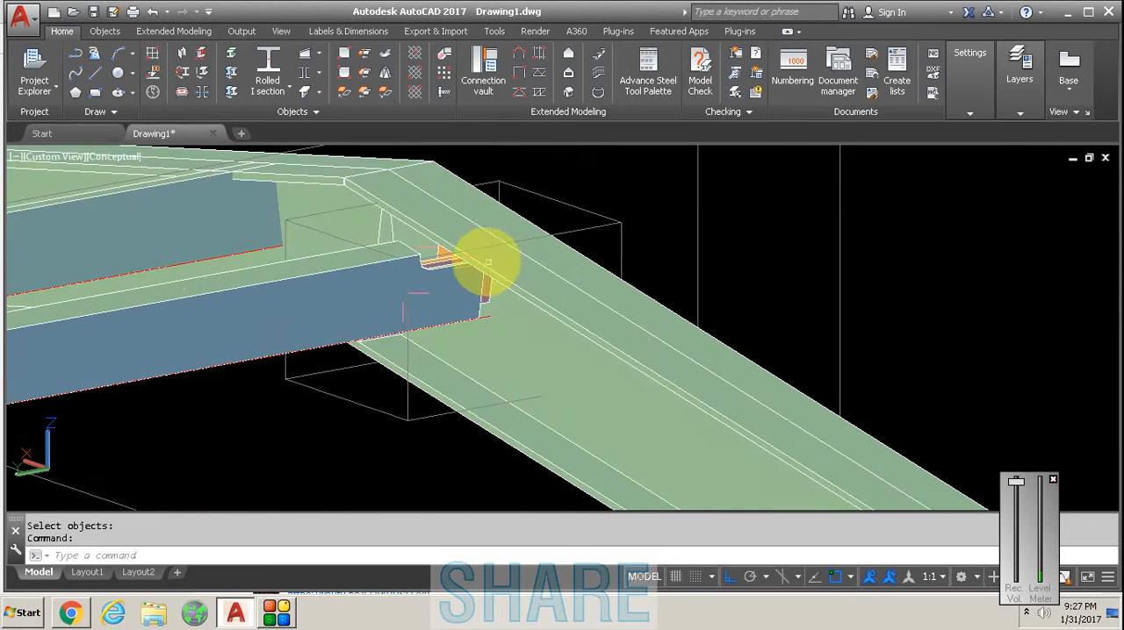
scroll(489, 268, down, 4)
scroll(459, 268, up, 4)
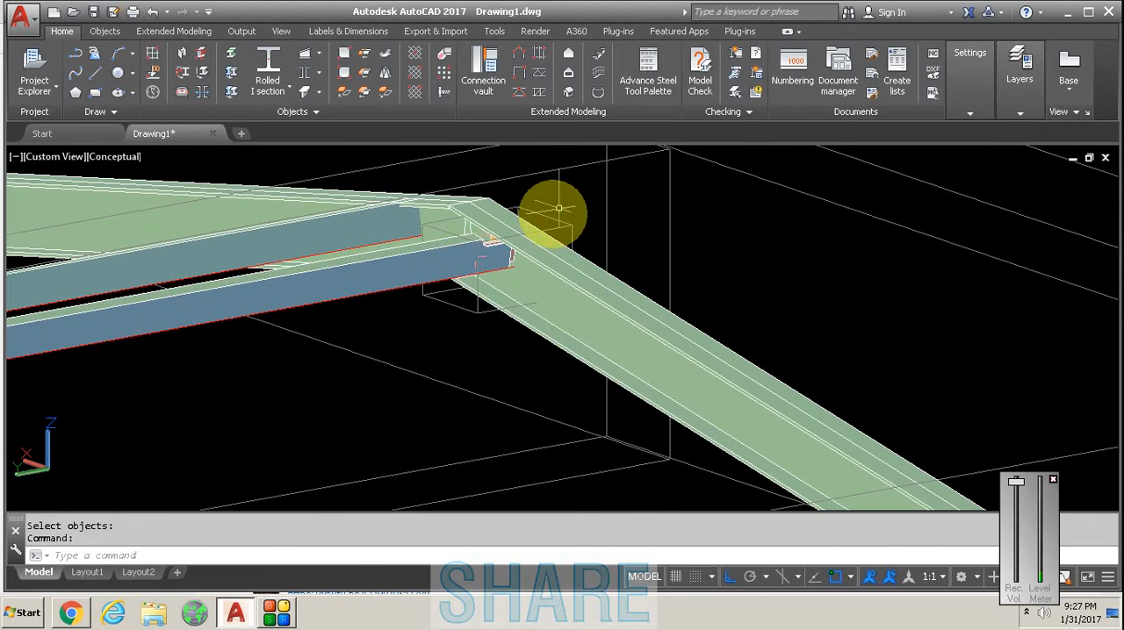
scroll(557, 206, up, 2)
scroll(496, 325, down, 4)
shift+middle_drag(496, 325, 644, 384)
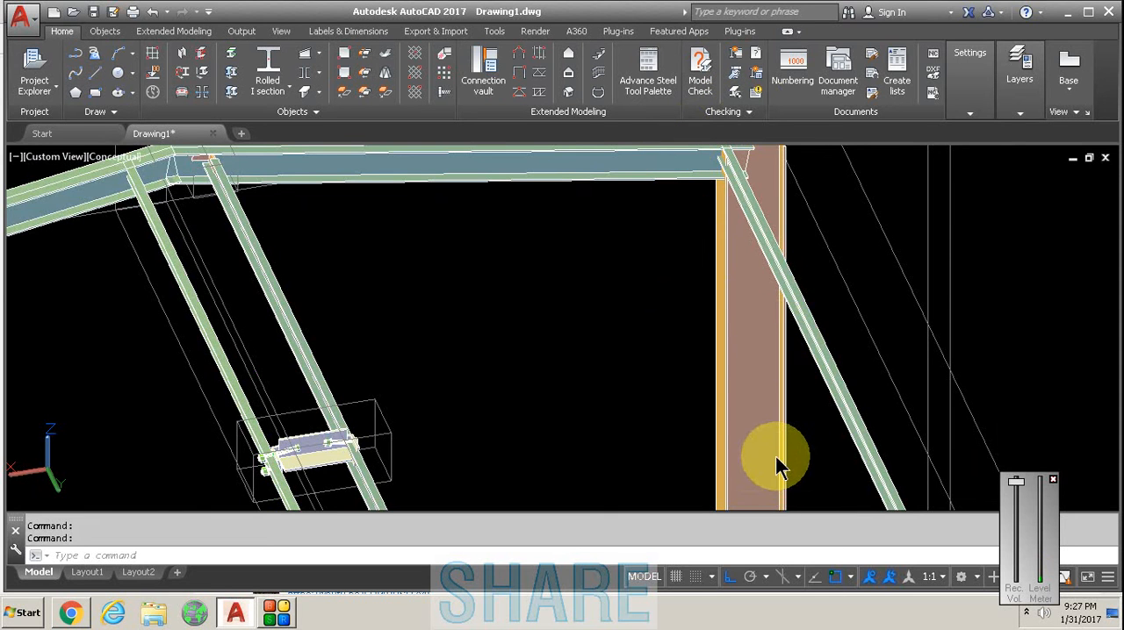
- Create a shear plate connection at the rear ridge, with the near-slope rafter as main beam and its ridge purlin as secondary beam
click(767, 431)
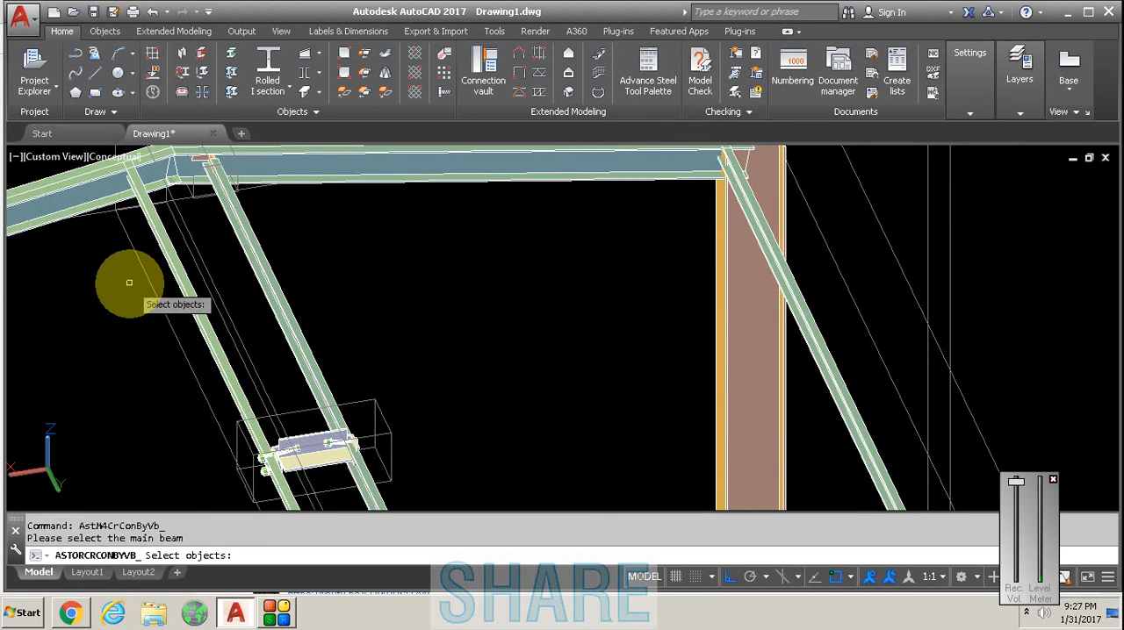
scroll(115, 253, down, 5)
scroll(126, 279, up, 3)
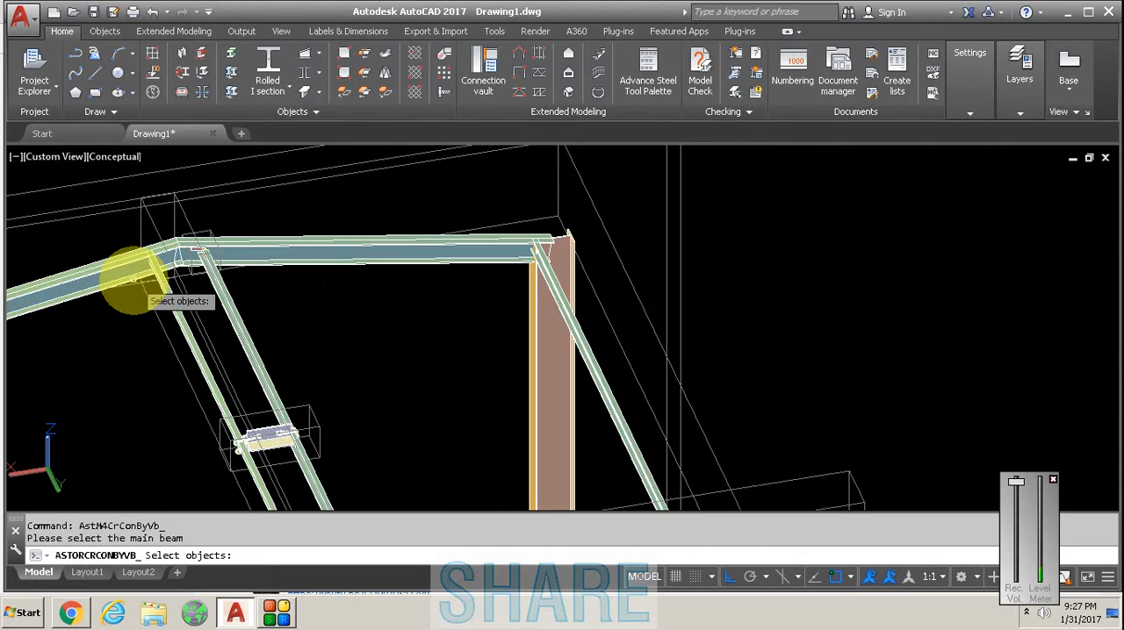
scroll(132, 280, up, 3)
click(138, 253)
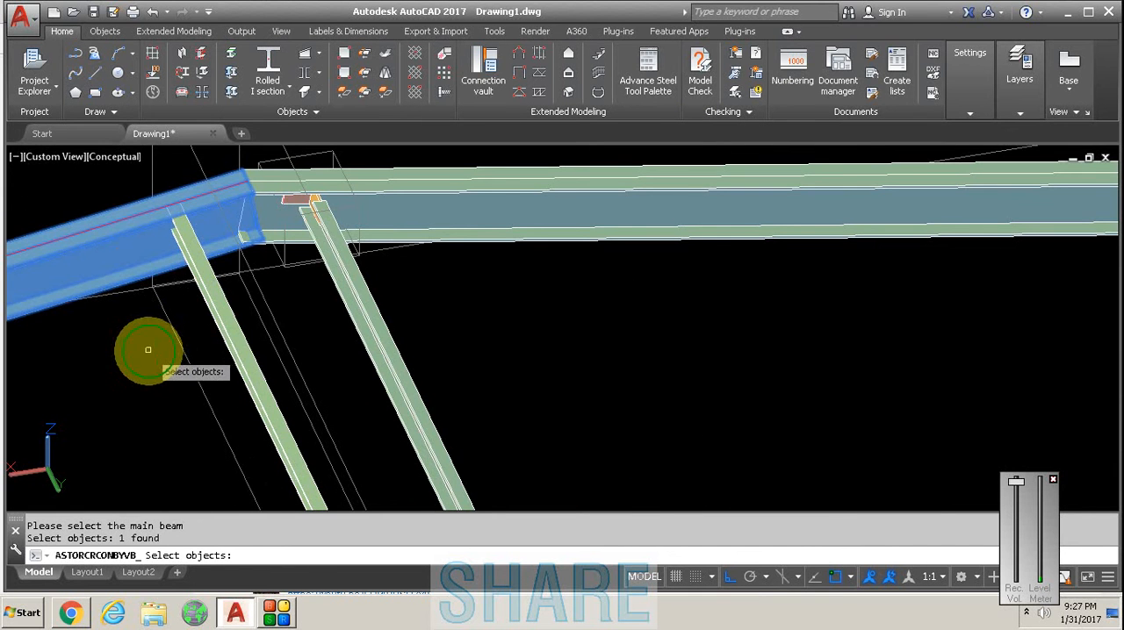
key(Return)
scroll(201, 290, up, 3)
click(213, 279)
scroll(237, 279, down, 3)
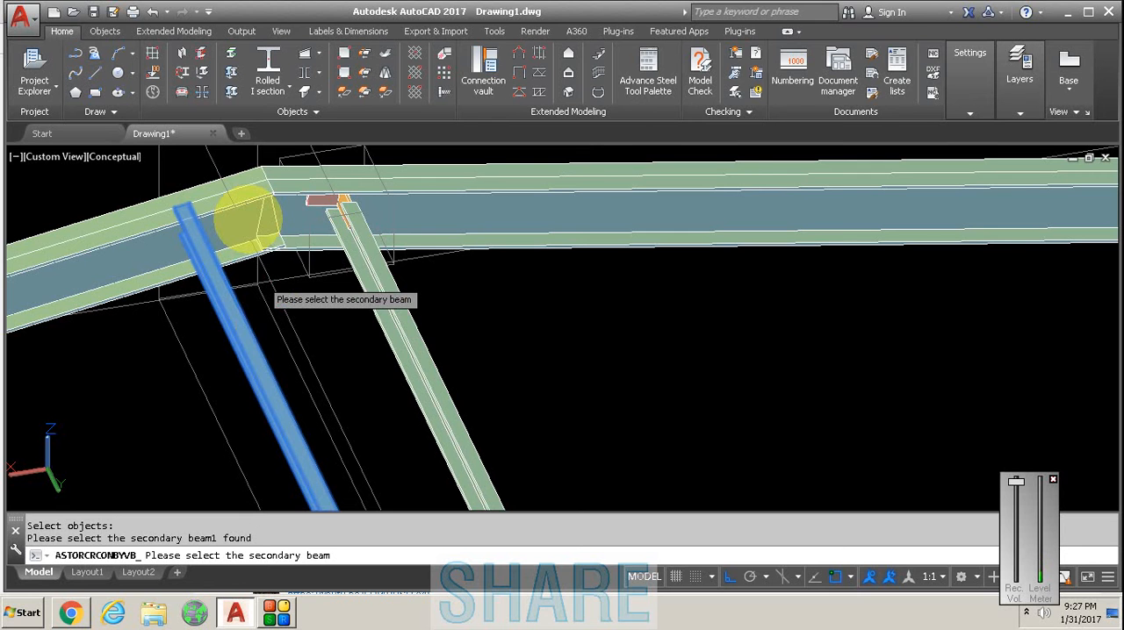
key(Return)
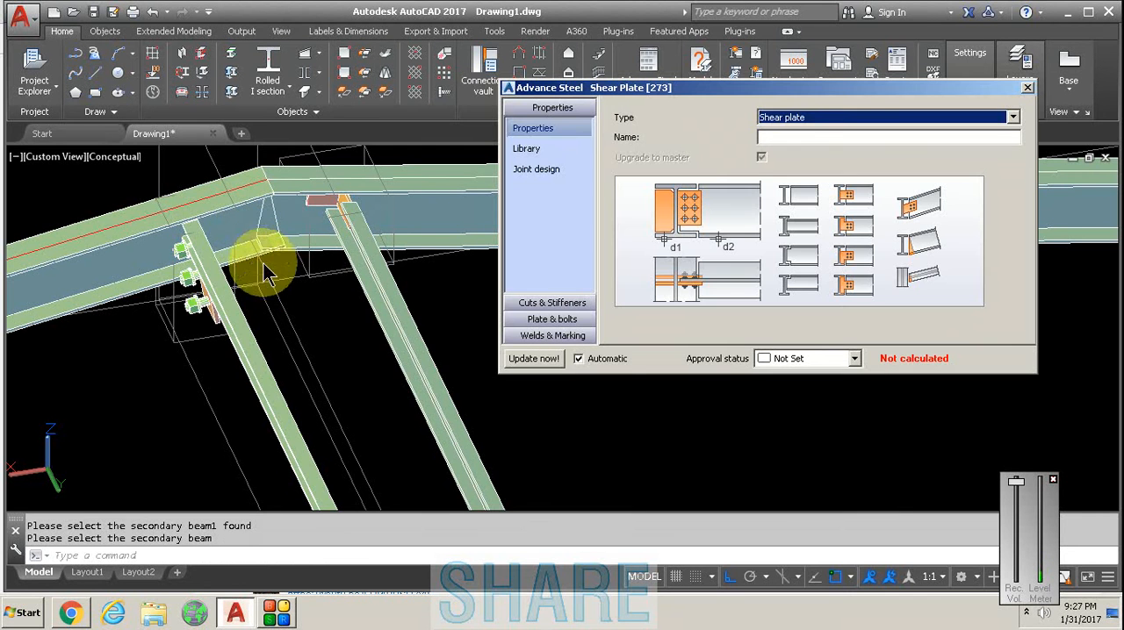
- Inspect the bolted shear plate at the ridge purlin from the opposite side and close its connection settings
scroll(230, 262, up, 5)
shift+middle_drag(226, 262, 347, 293)
scroll(130, 271, down, 2)
scroll(325, 268, down, 2)
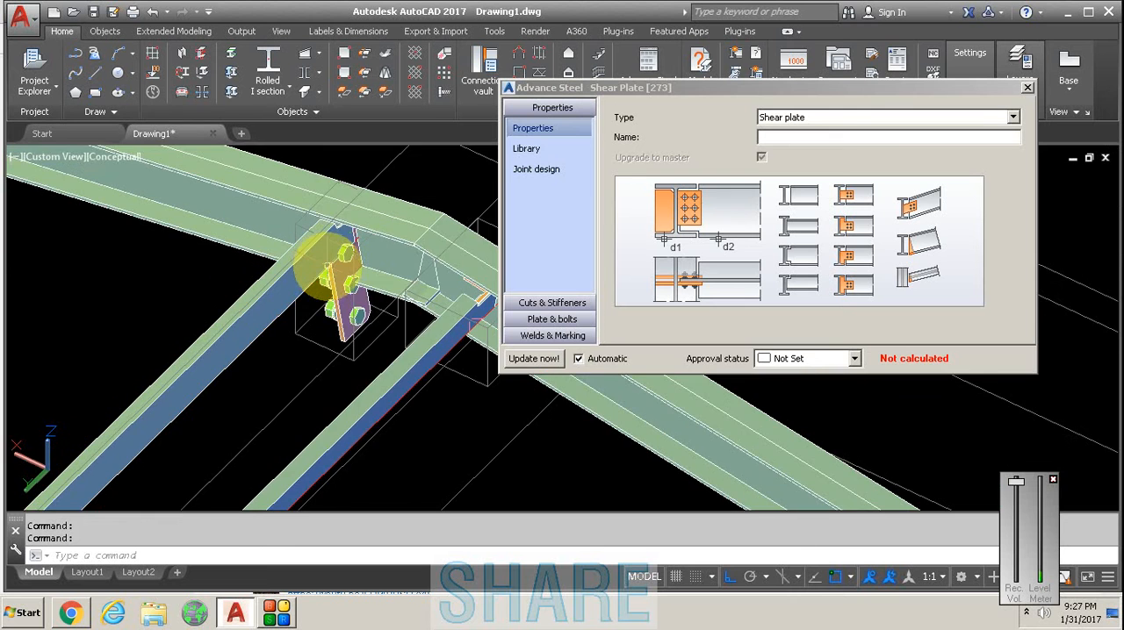
scroll(359, 296, up, 4)
scroll(325, 200, down, 4)
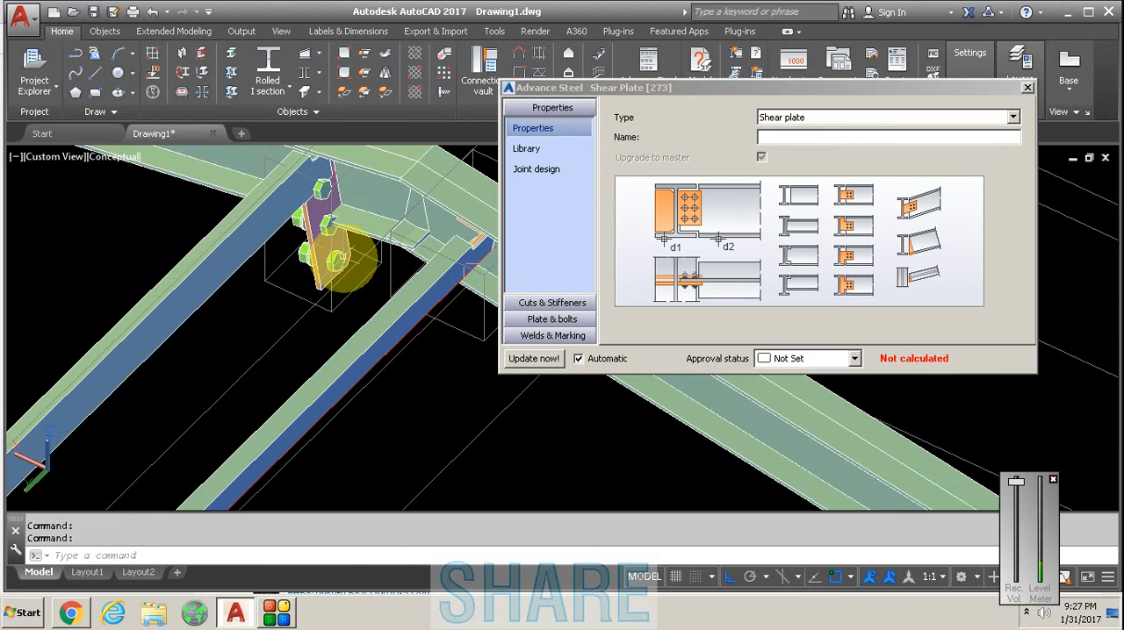
scroll(342, 267, down, 6)
shift+middle_drag(326, 271, 677, 213)
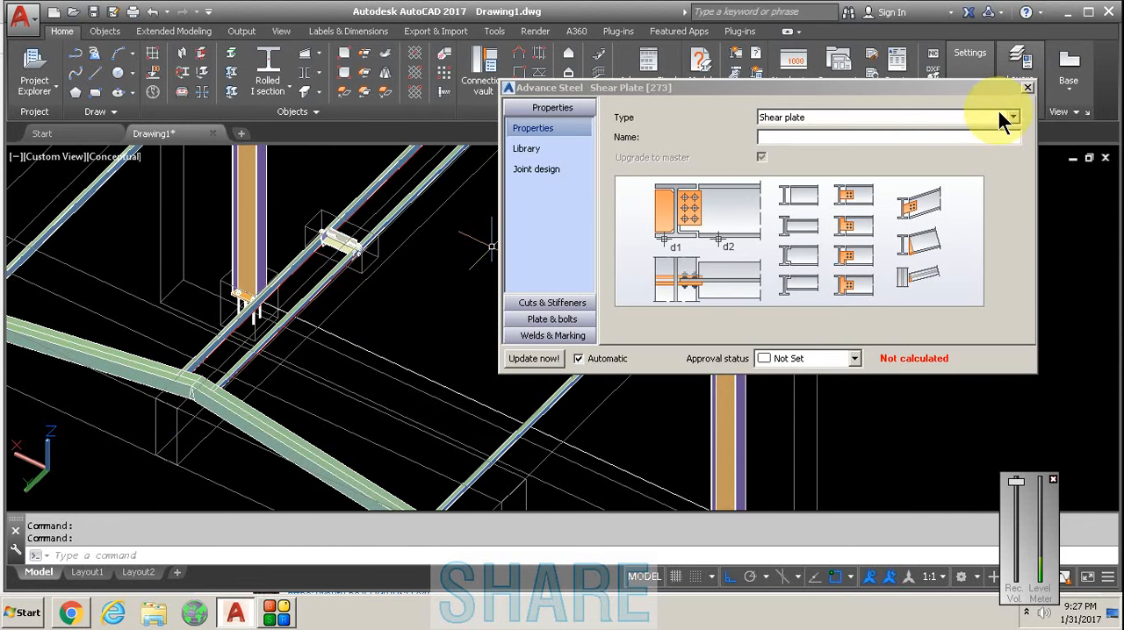
click(1027, 87)
click(1027, 88)
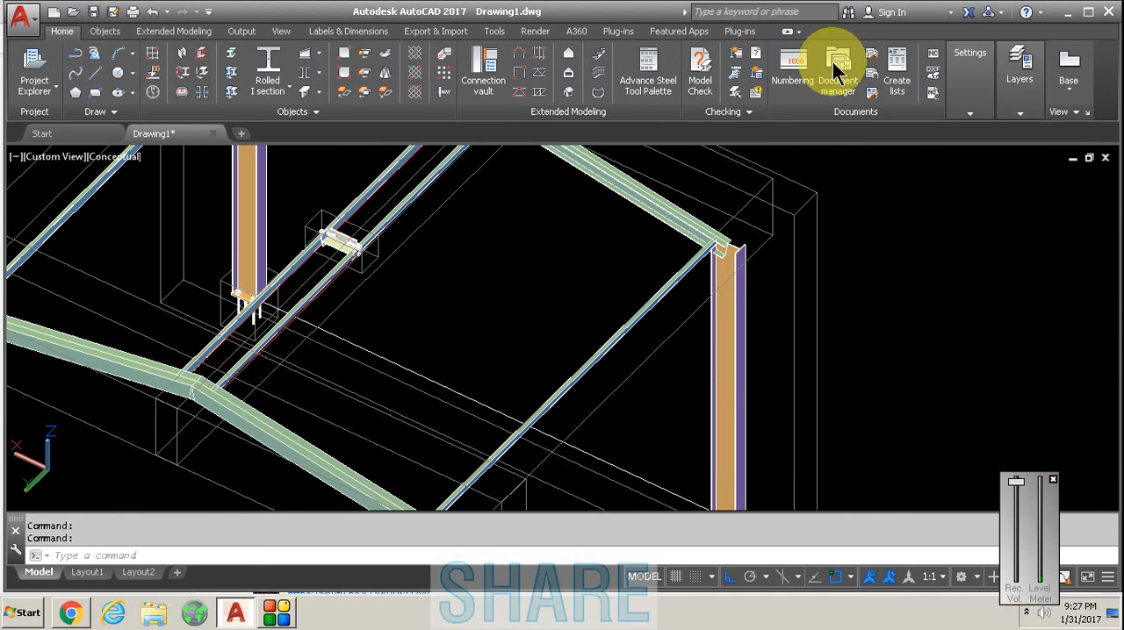
- Examine the overall portal frame and the base plate and anchors of a front column
scroll(667, 255, down, 5)
scroll(656, 244, down, 1)
scroll(709, 257, up, 4)
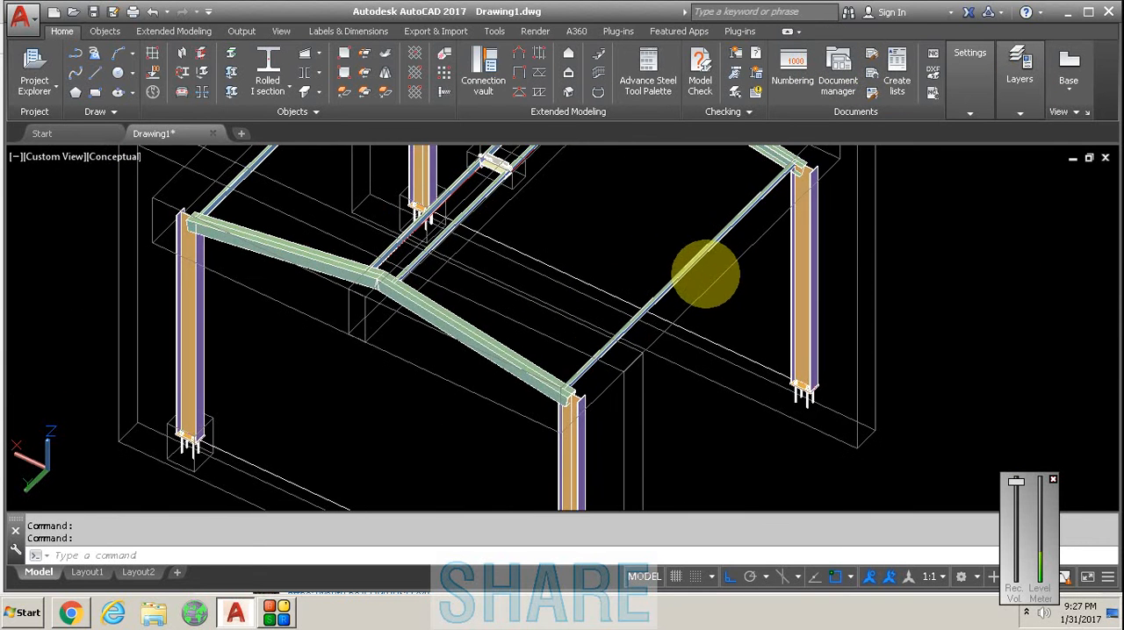
scroll(200, 444, up, 5)
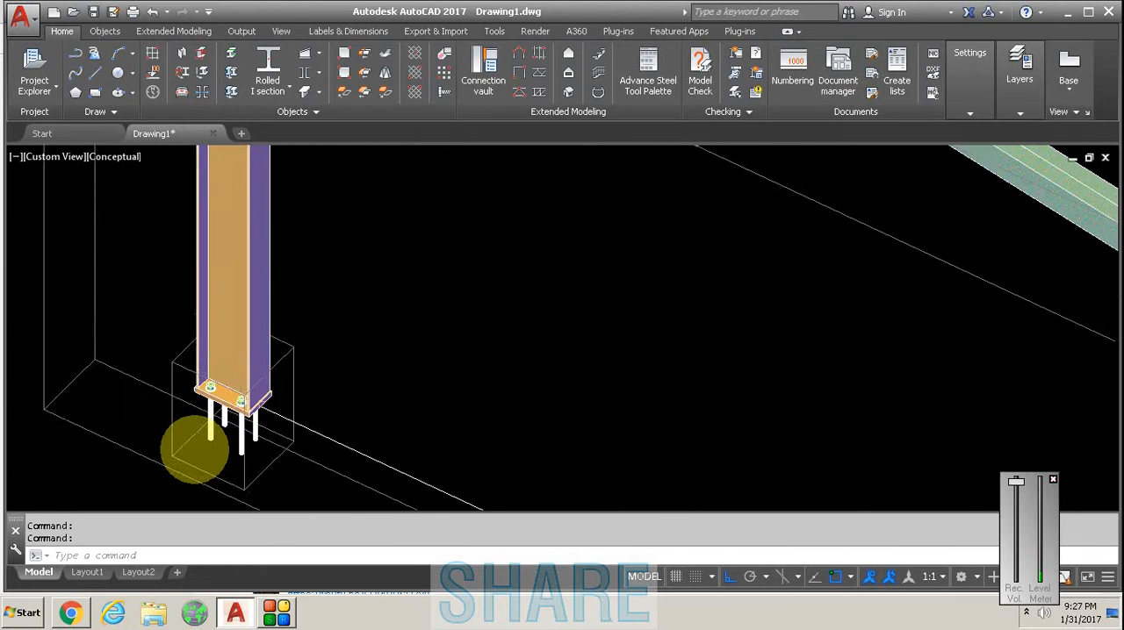
scroll(203, 435, down, 4)
scroll(409, 316, down, 4)
scroll(386, 347, up, 1)
scroll(360, 335, up, 2)
scroll(351, 327, up, 3)
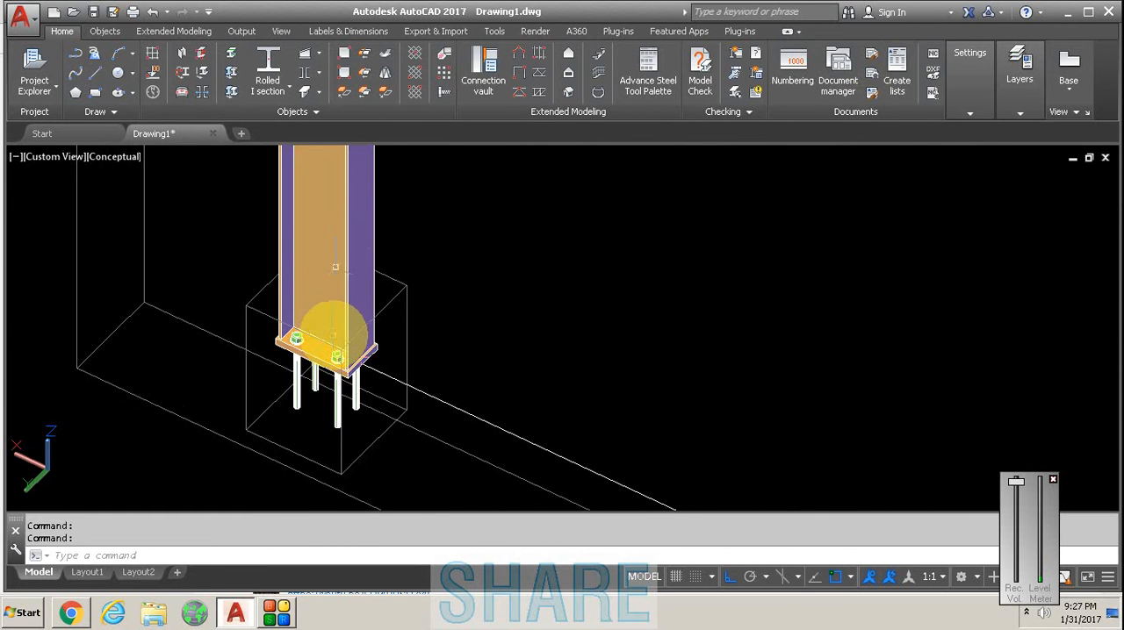
scroll(325, 263, down, 2)
click(336, 253)
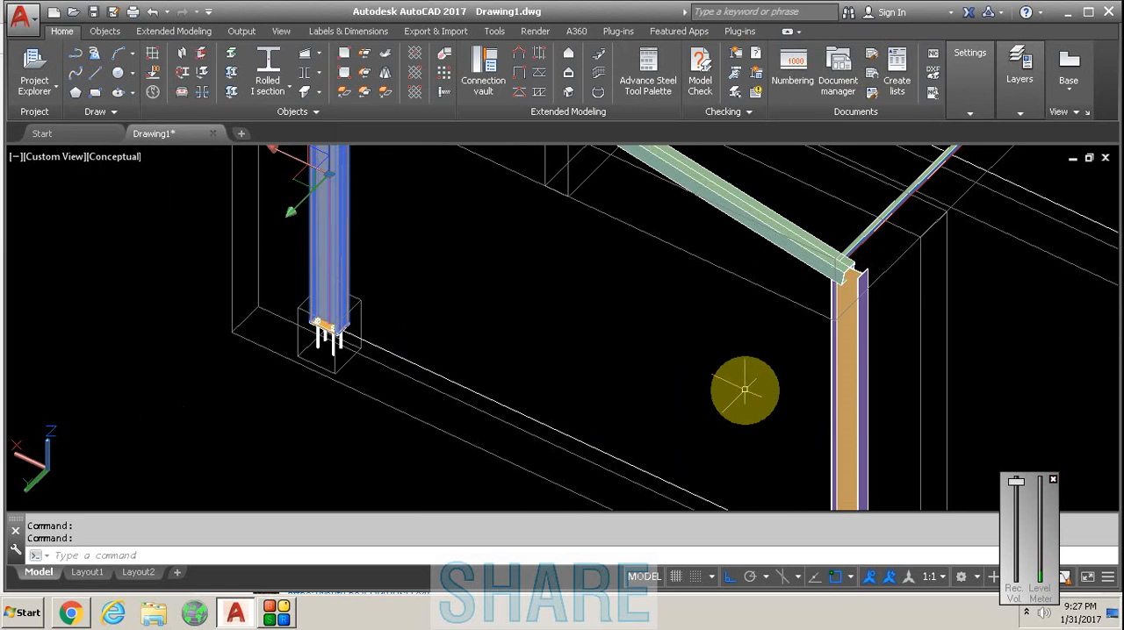
key(Escape)
- Run numbering on the model, with single parts starting at 1000 and assemblies at 1, both in increments of 1
click(244, 32)
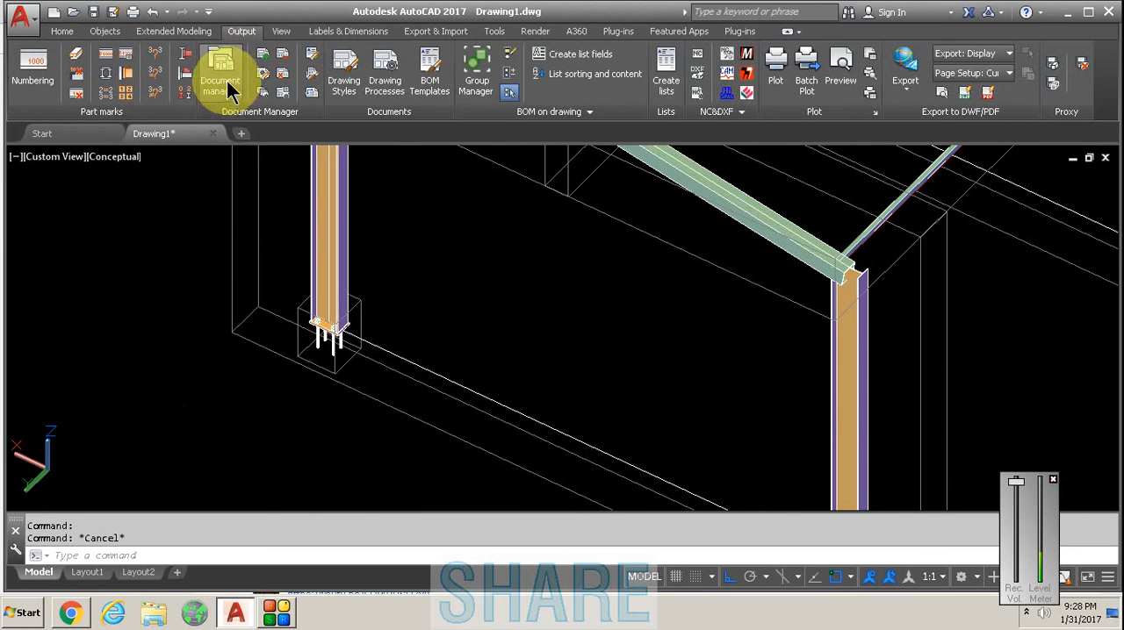
scroll(340, 279, down, 1)
scroll(341, 279, down, 1)
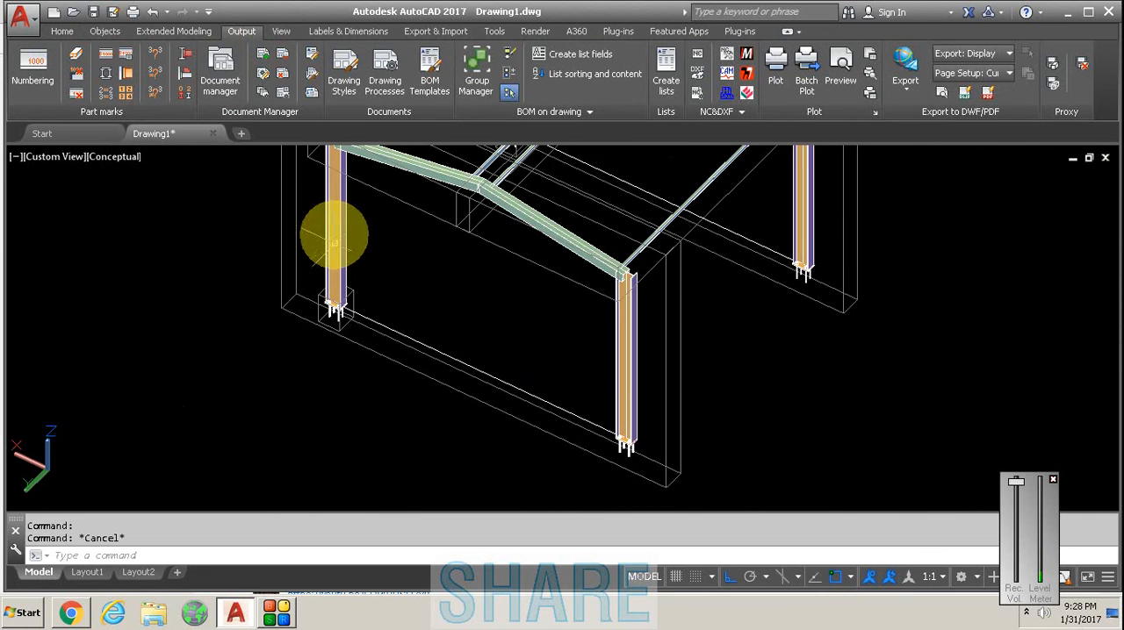
scroll(333, 252, up, 4)
scroll(360, 334, down, 3)
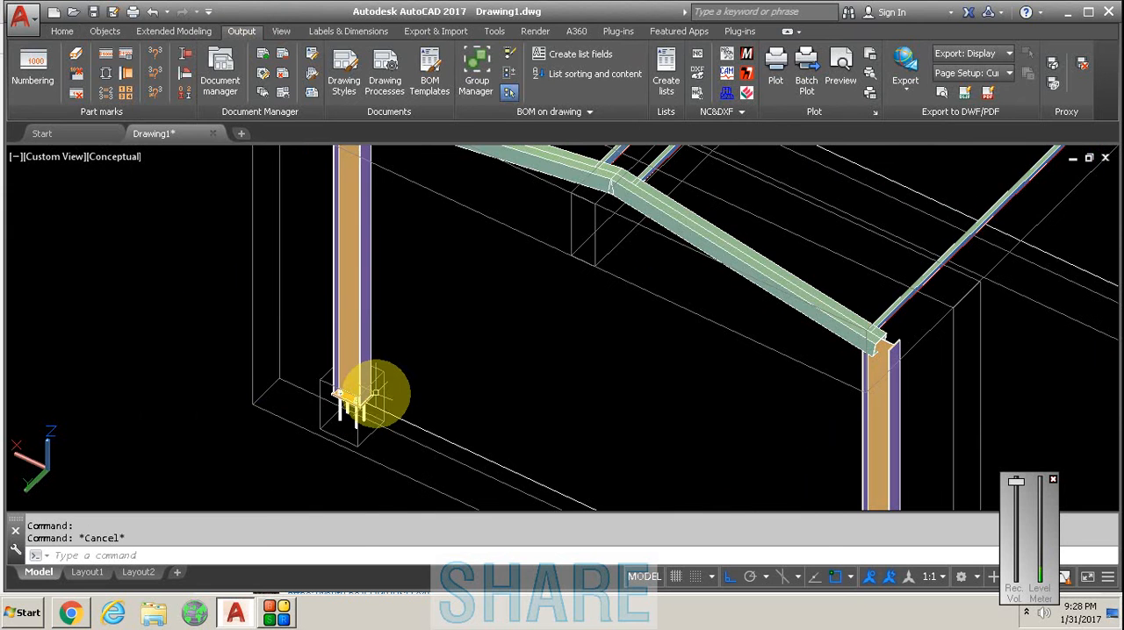
scroll(303, 404, up, 5)
scroll(406, 423, down, 3)
scroll(413, 389, up, 3)
click(35, 58)
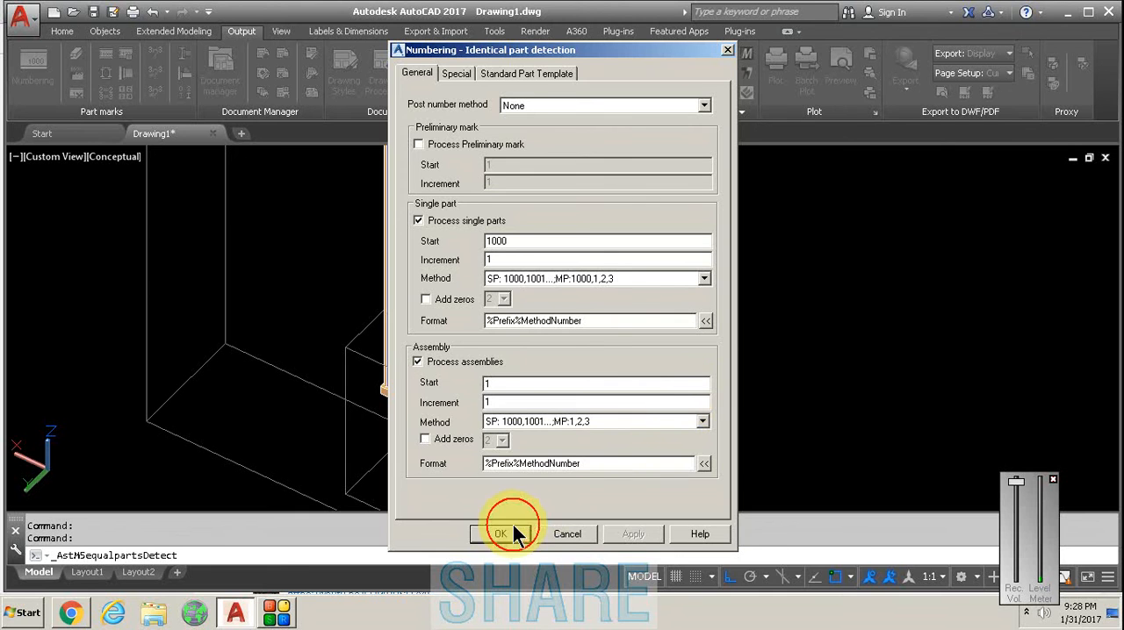
click(514, 532)
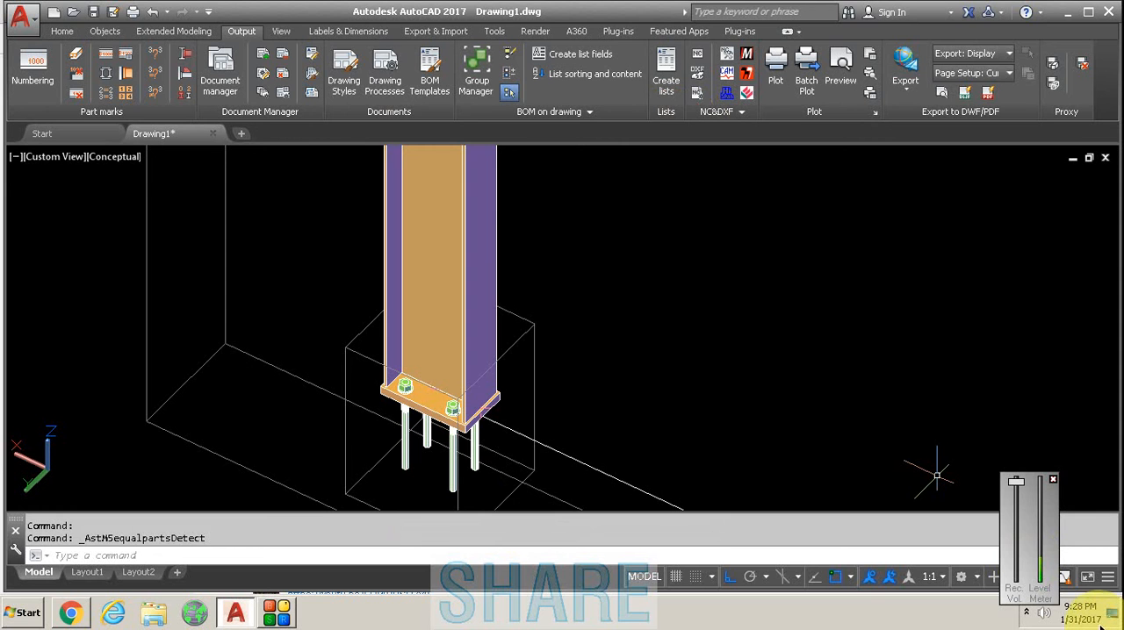
- Inspect a corner column and its base plate from the other side of the frame
click(747, 357)
scroll(627, 394, down, 4)
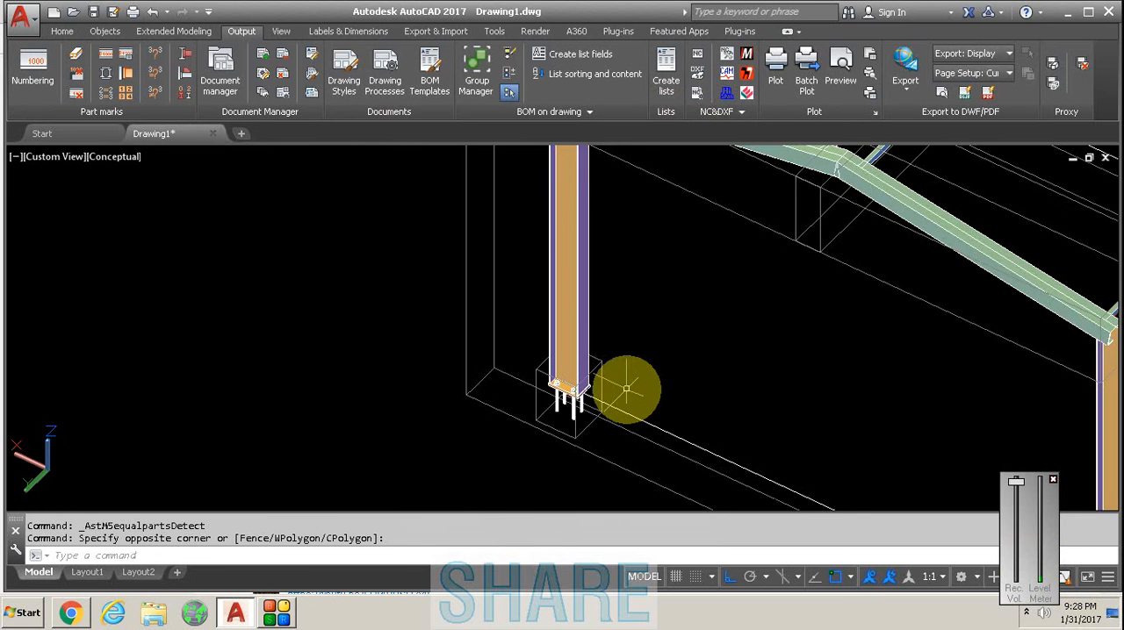
scroll(627, 386, down, 3)
scroll(645, 386, up, 2)
shift+middle_drag(614, 326, 603, 251)
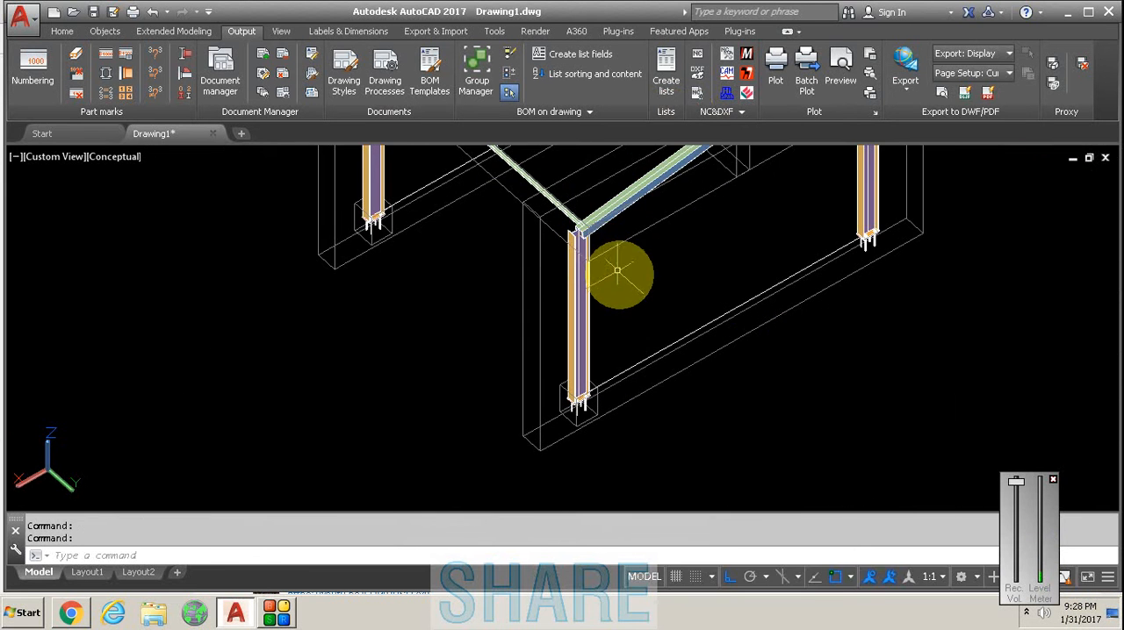
scroll(571, 413, up, 5)
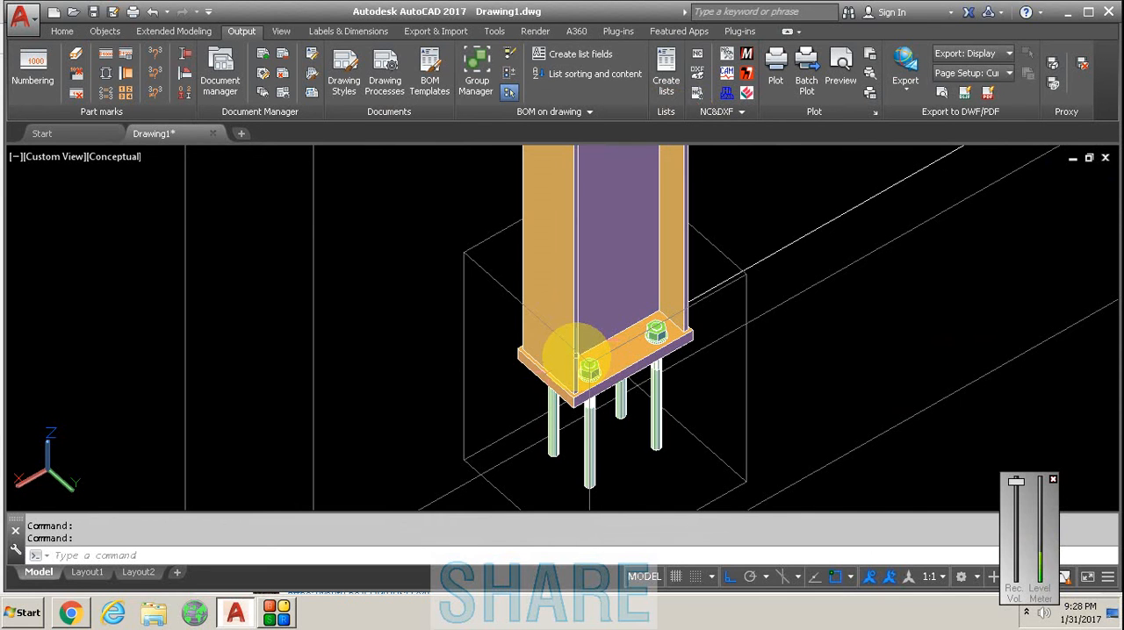
scroll(478, 361, down, 5)
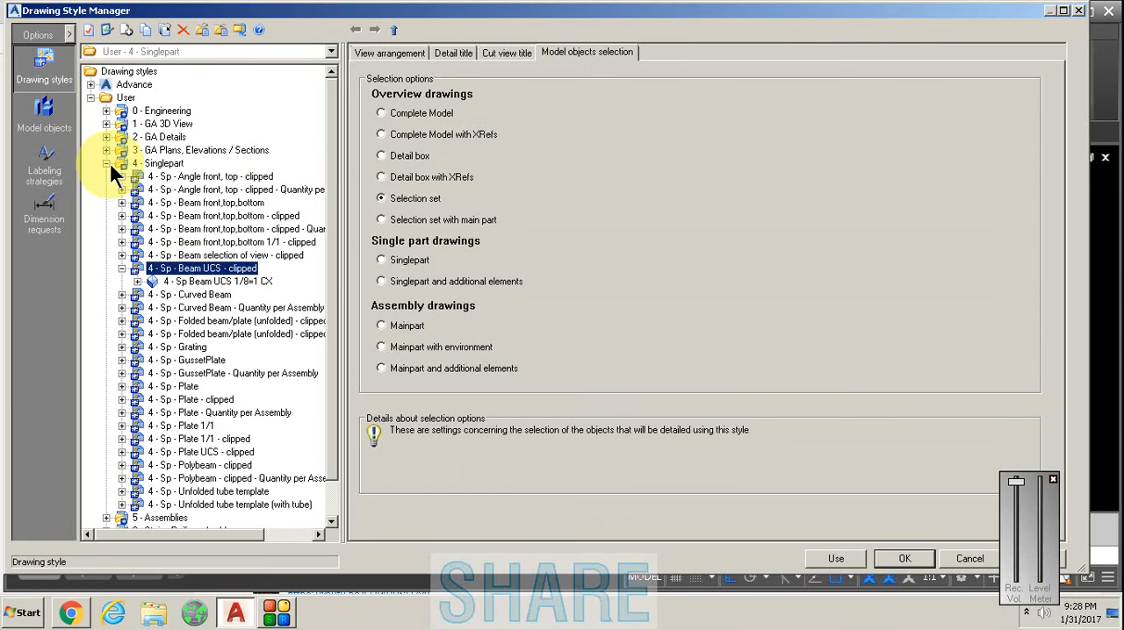
- Review the user drawing style 4 - Sp - Beam UCS - clipped in the Singlepart category, including its model object selection options
click(106, 163)
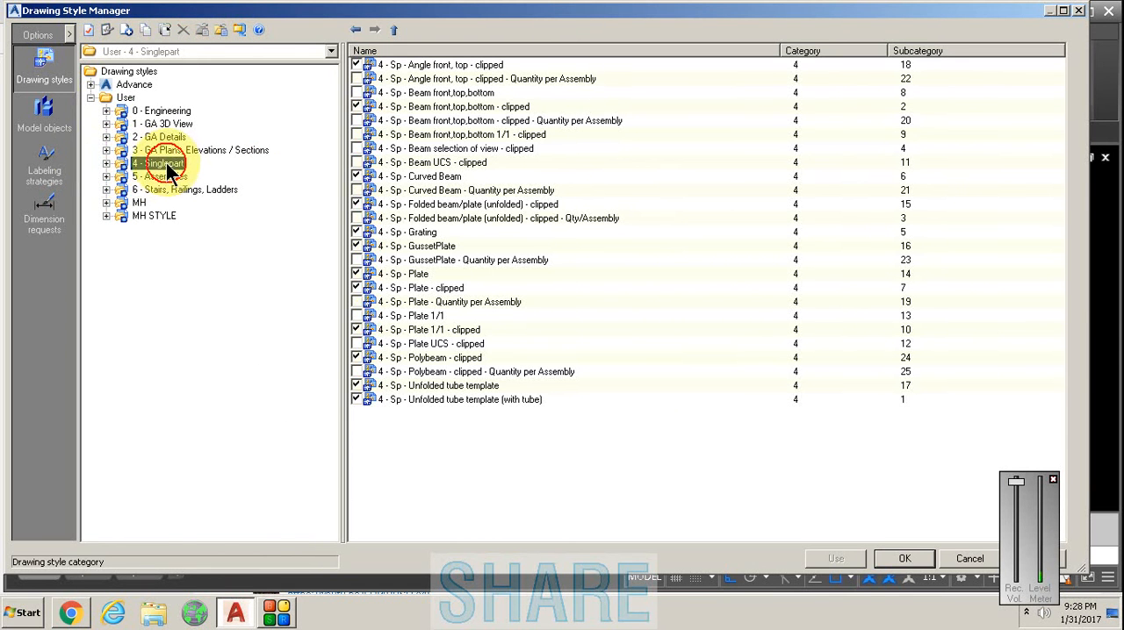
click(106, 164)
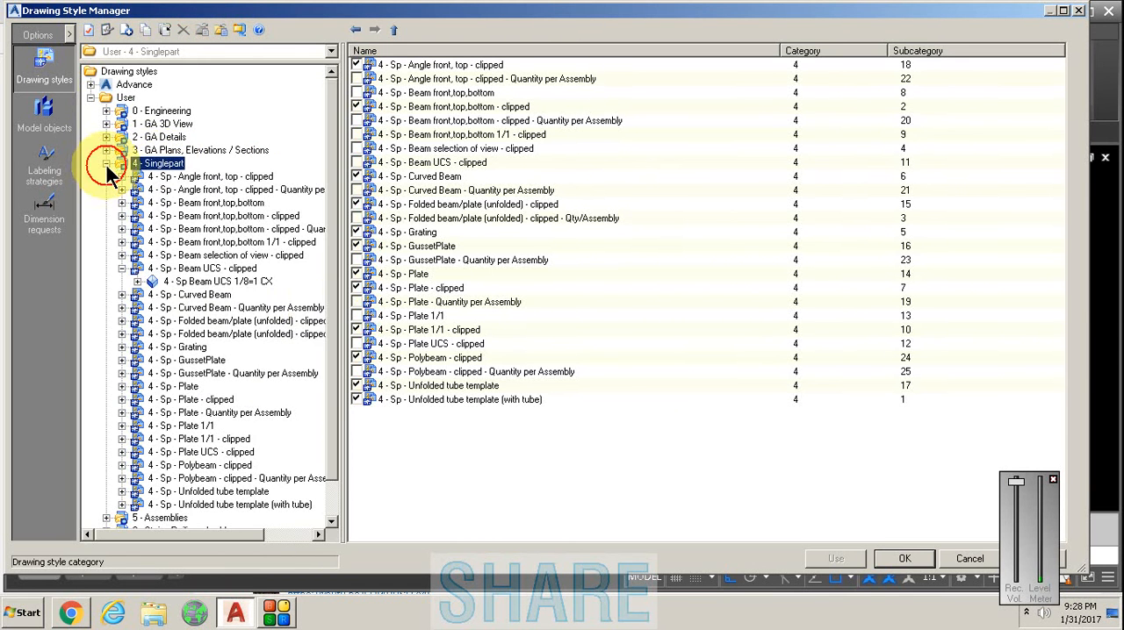
click(122, 268)
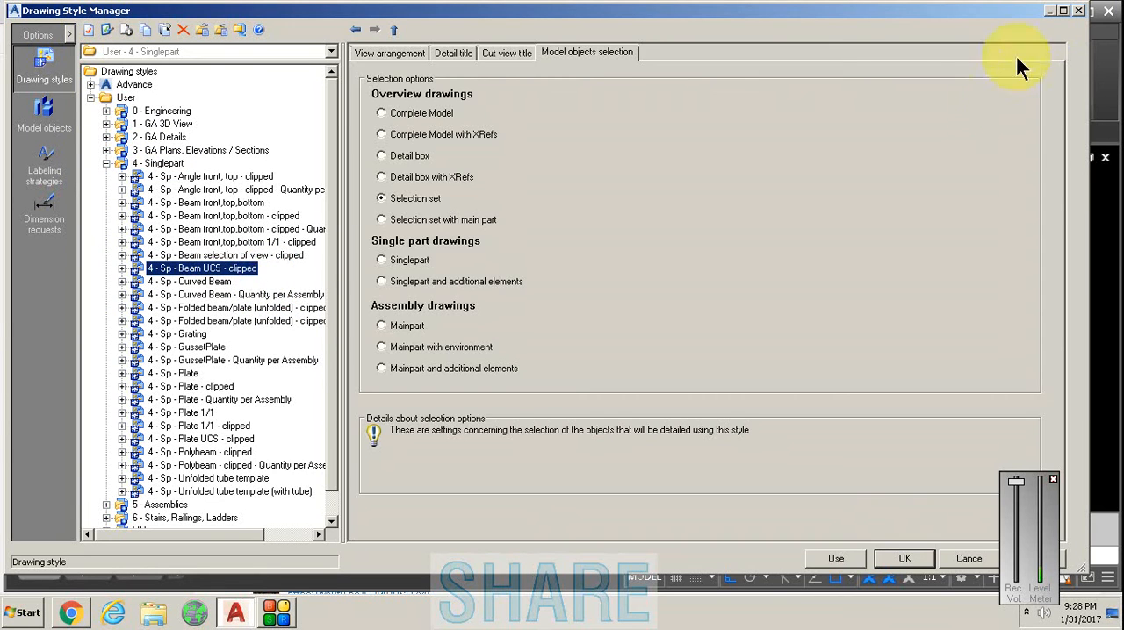
click(1078, 13)
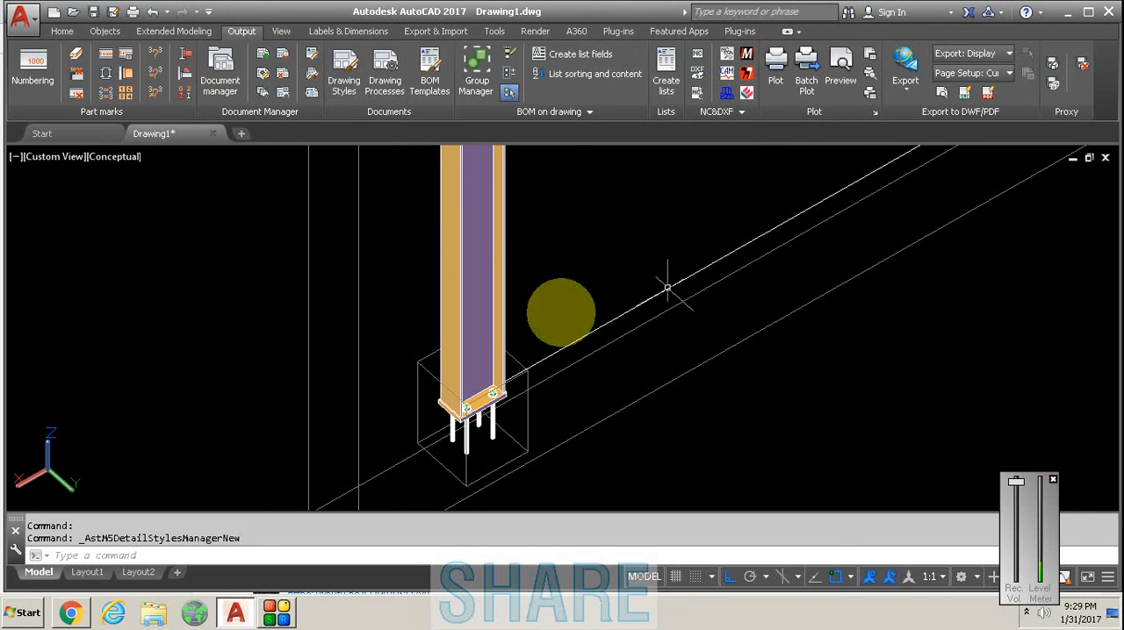
- Place the UCS on the column using the object coordinate system whose Z axis is perpendicular to the column web
click(816, 81)
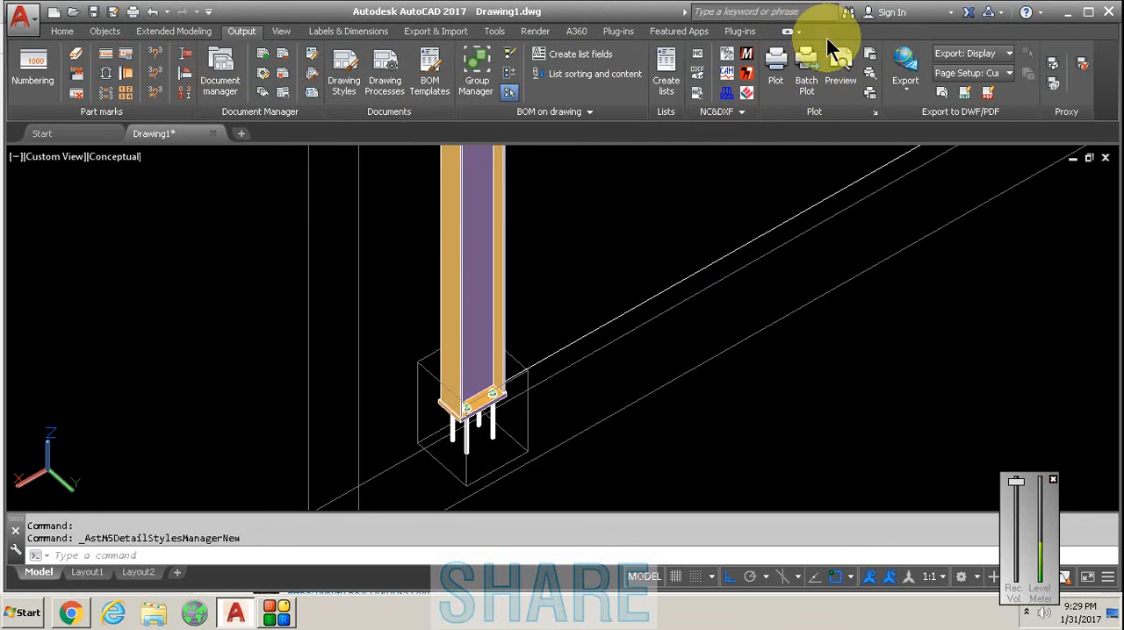
click(492, 250)
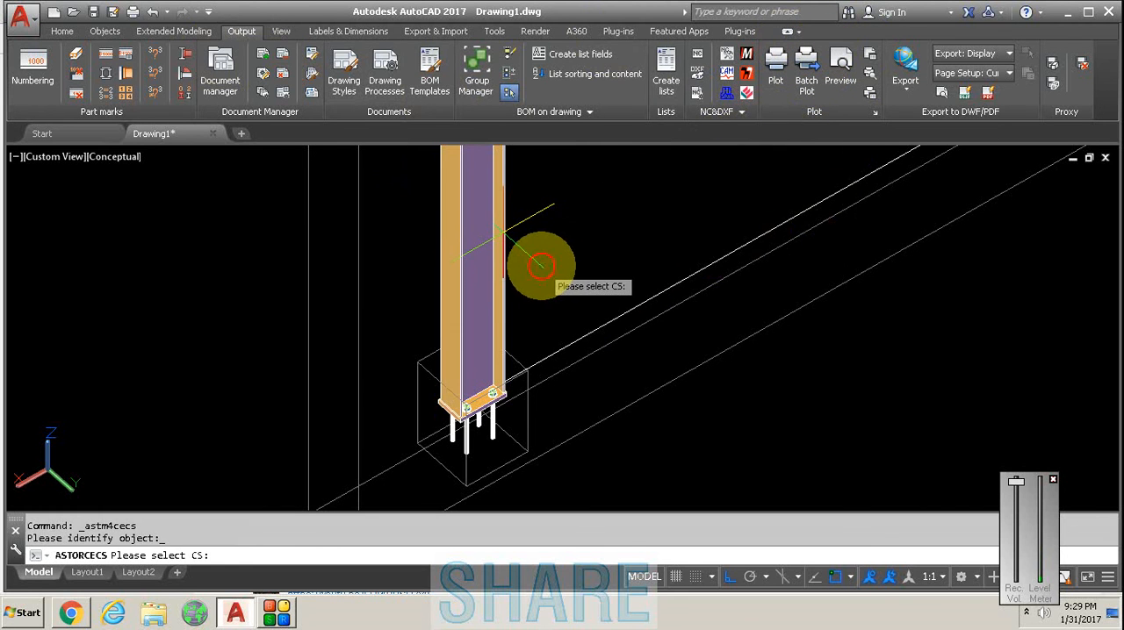
click(540, 264)
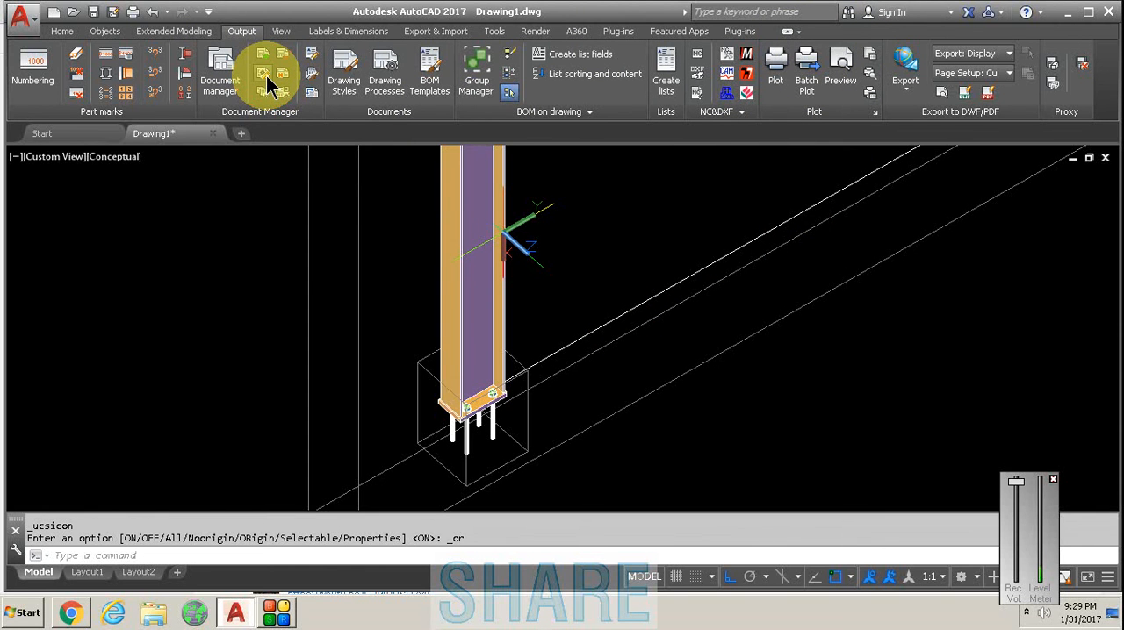
- Use the Singlepart drawing style 4 - Sp - Beam UCS - clipped and accept the drawing type with scale 1 1/2"=1'-0"
click(322, 98)
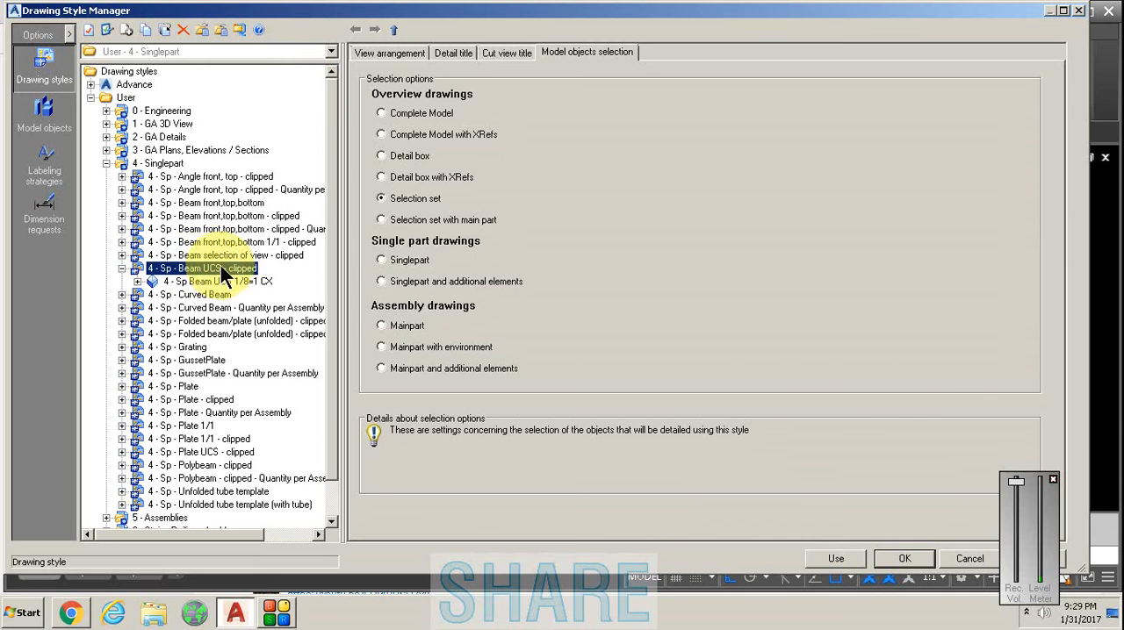
click(124, 268)
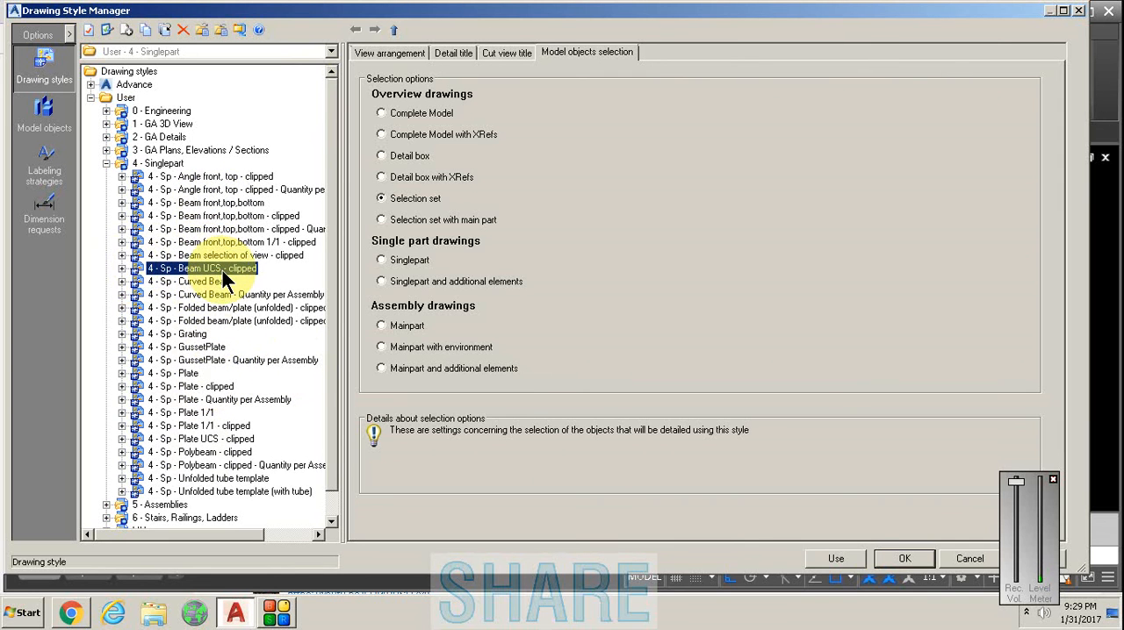
click(414, 202)
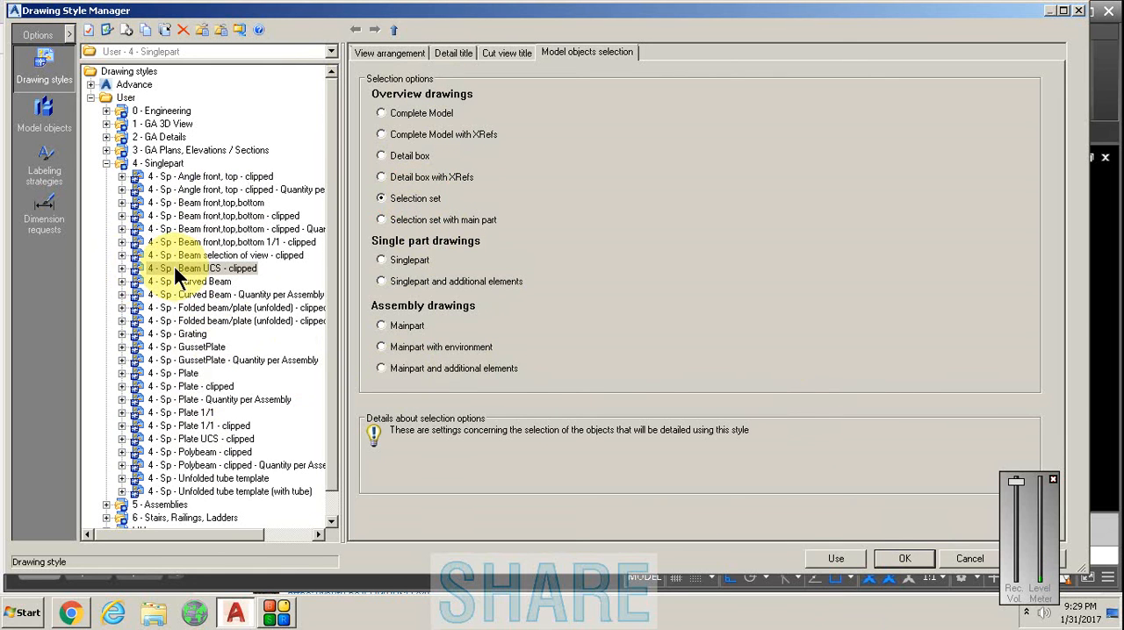
click(832, 555)
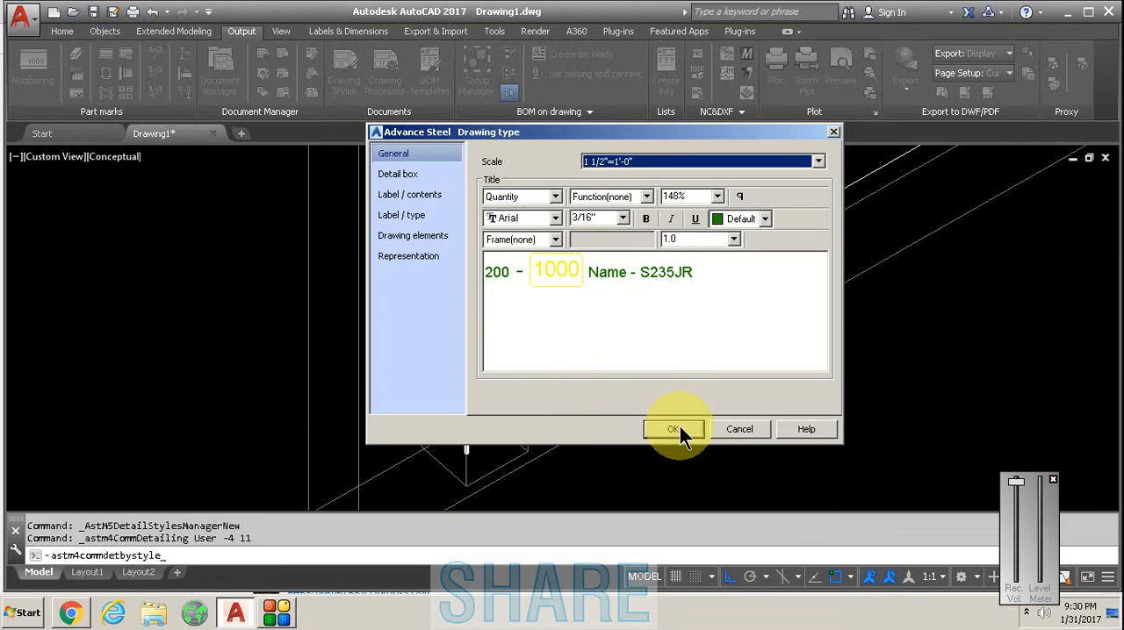
click(672, 430)
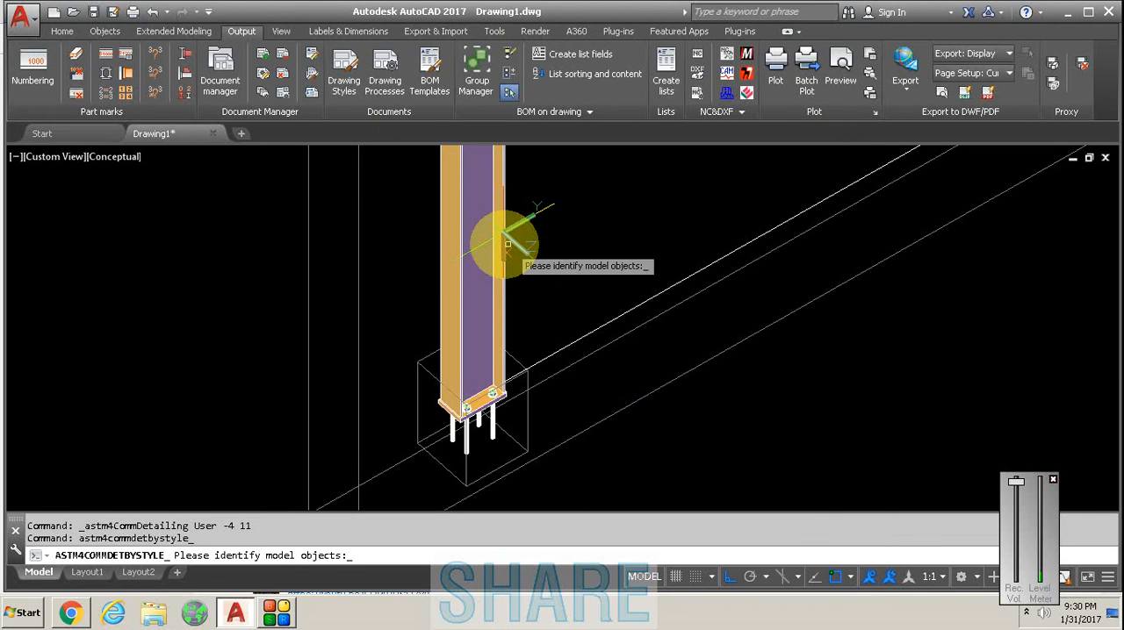
- Create the detail drawing of the column with drawing number LETS SEE and close the Drawing Style Manager
click(451, 198)
scroll(346, 377, down, 5)
right_click(437, 288)
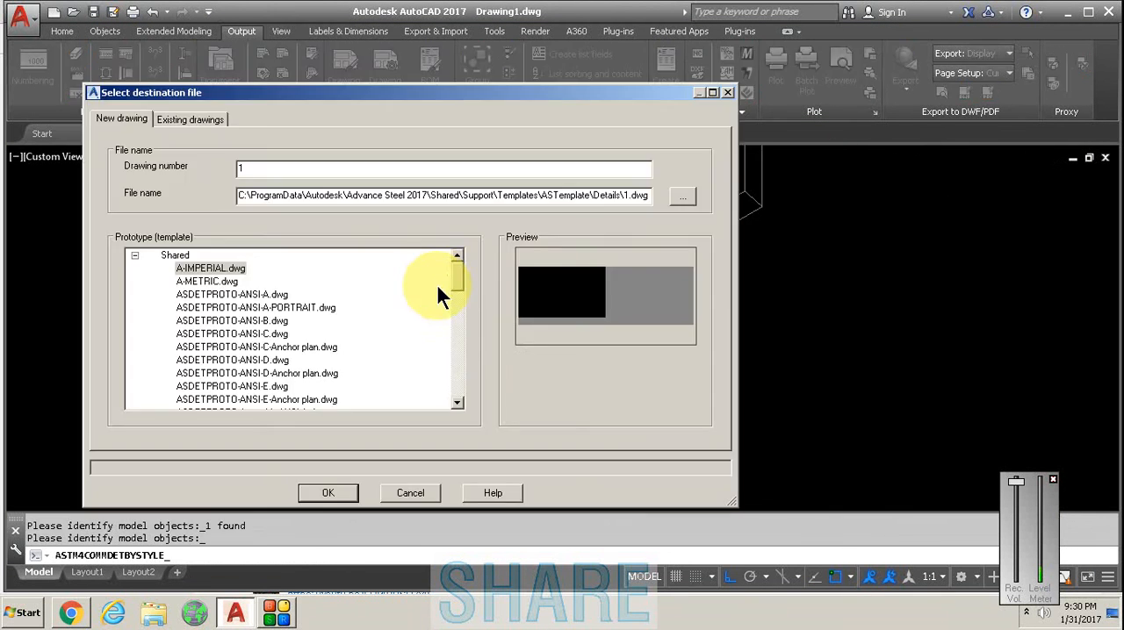
drag(258, 173, 173, 153)
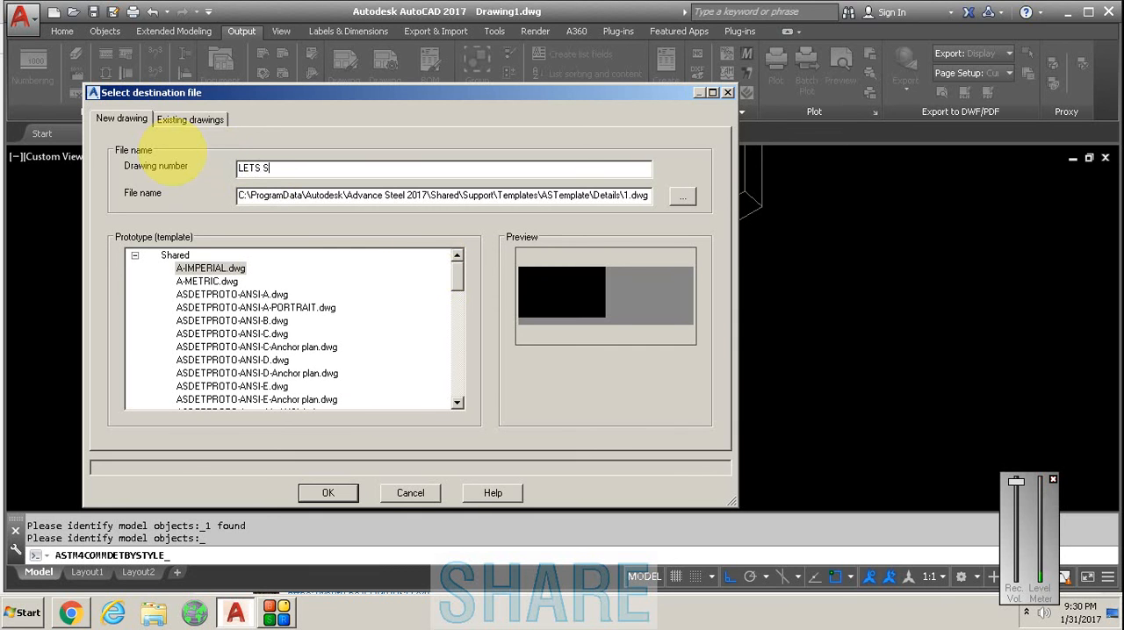
click(339, 498)
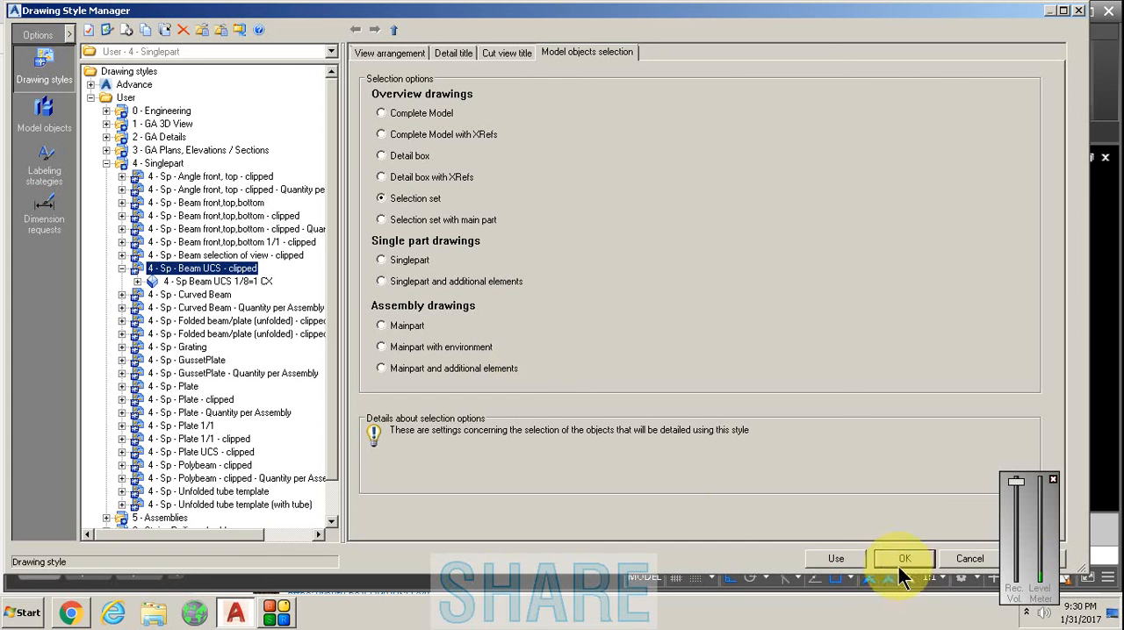
click(910, 565)
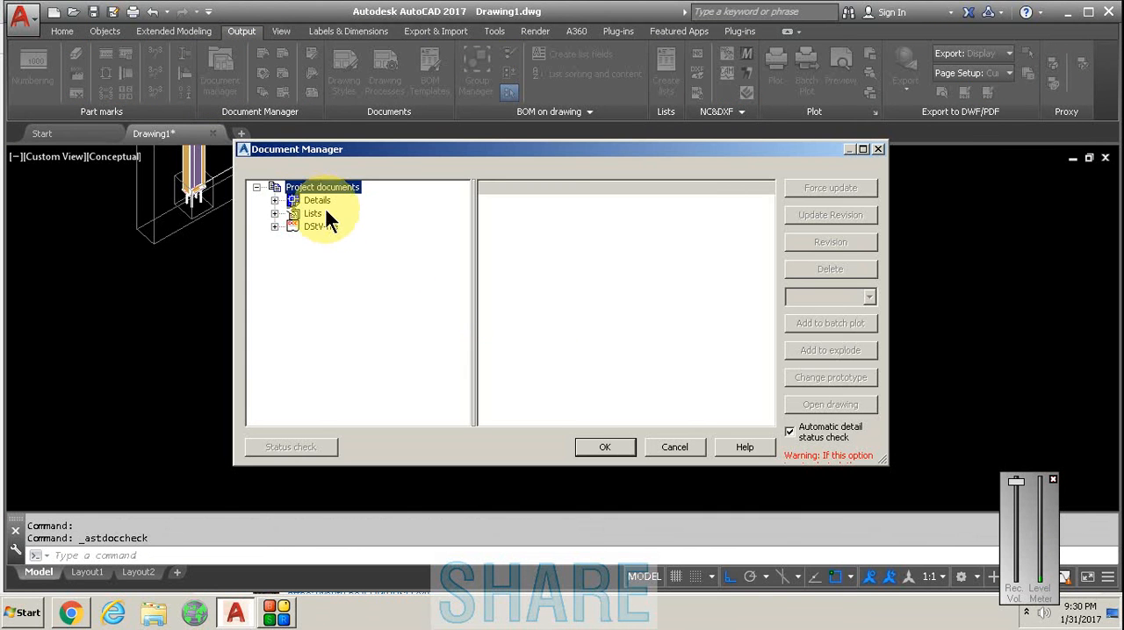
- Open the LETS SEE.dwg detail from the up-to-date project details in the Document Manager
double_click(318, 200)
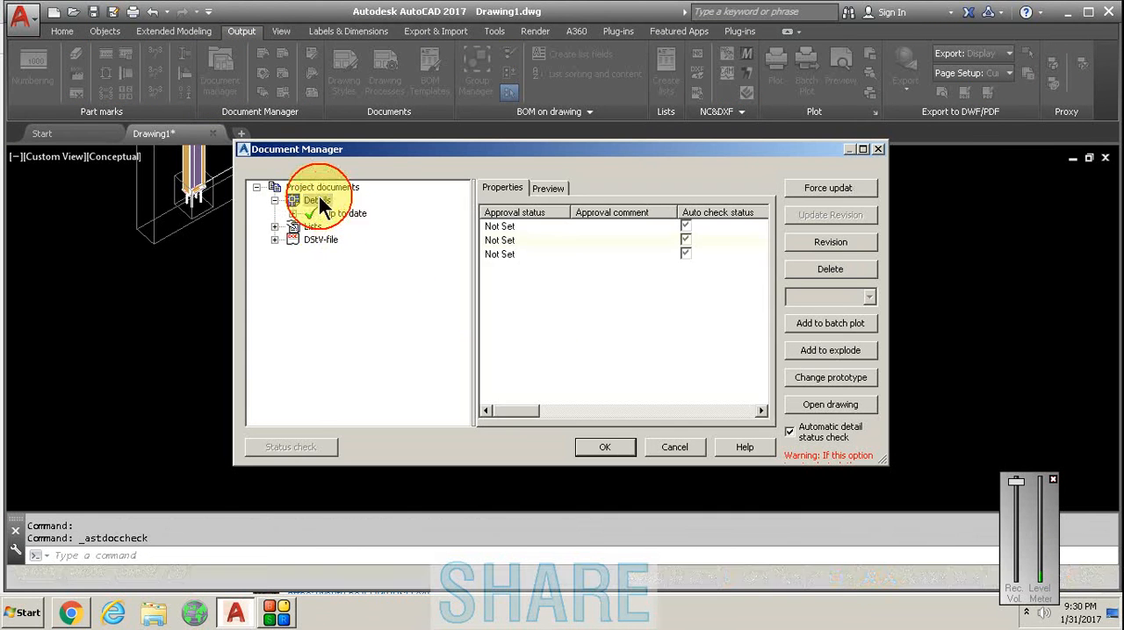
double_click(341, 216)
click(386, 228)
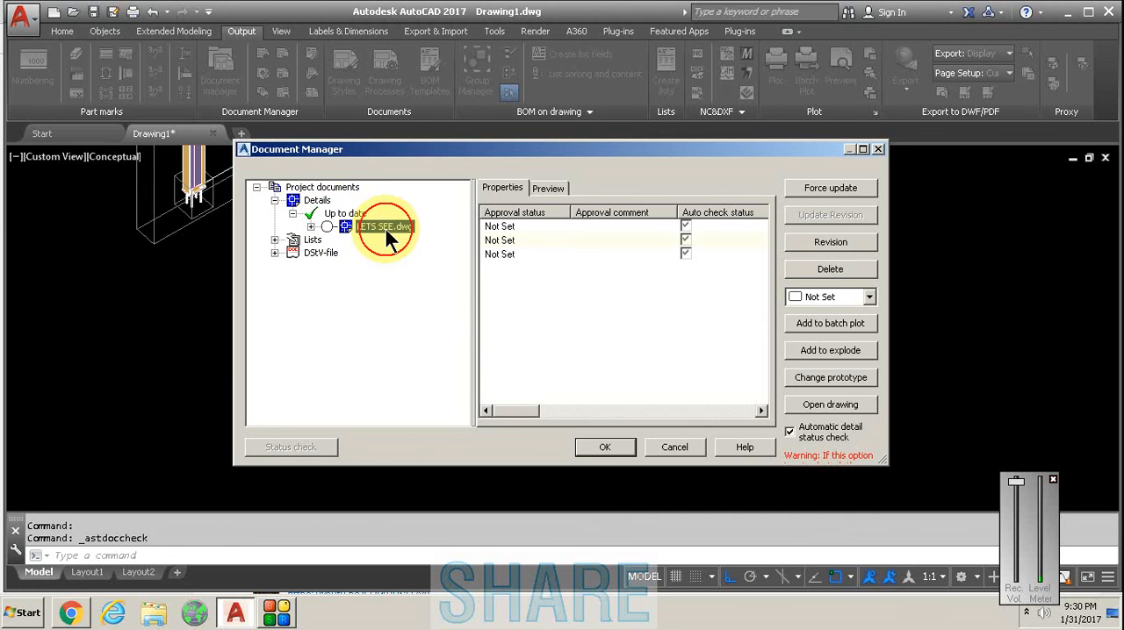
click(830, 405)
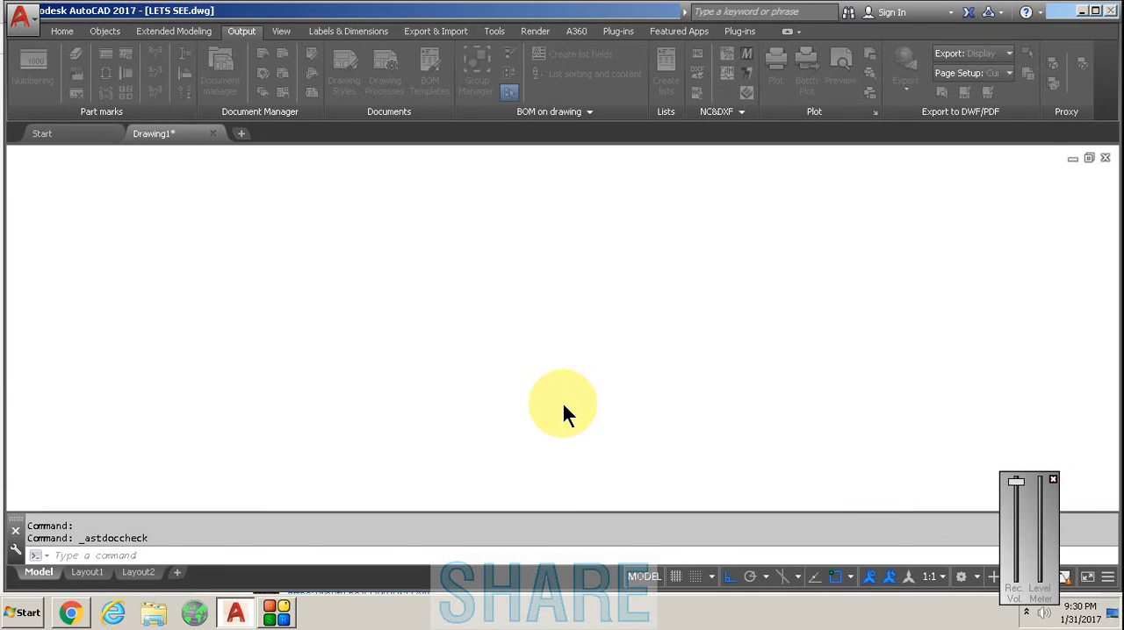
- Examine the parts list, the part mark and the column view on the LETS SEE sheet
scroll(509, 362, down, 3)
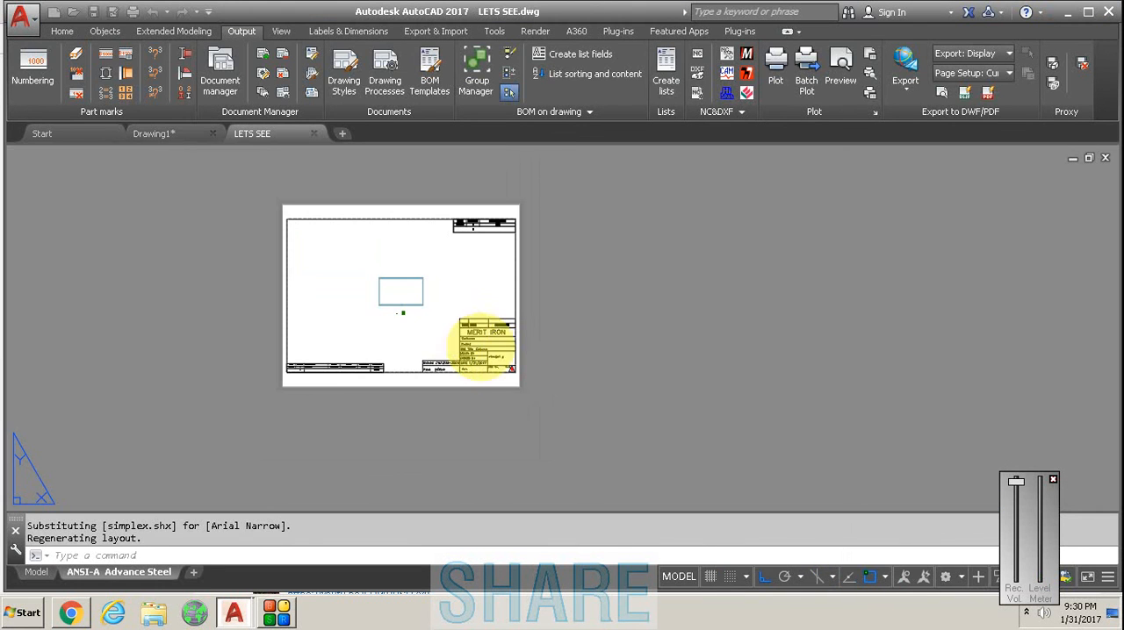
scroll(331, 376, up, 8)
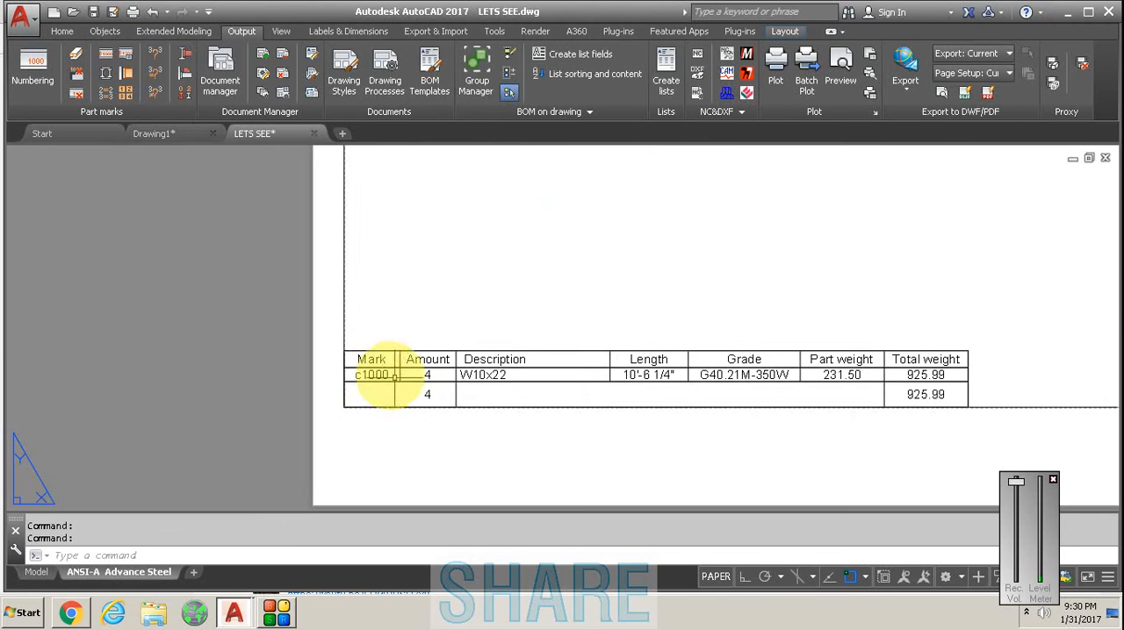
scroll(331, 376, up, 4)
scroll(327, 356, down, 8)
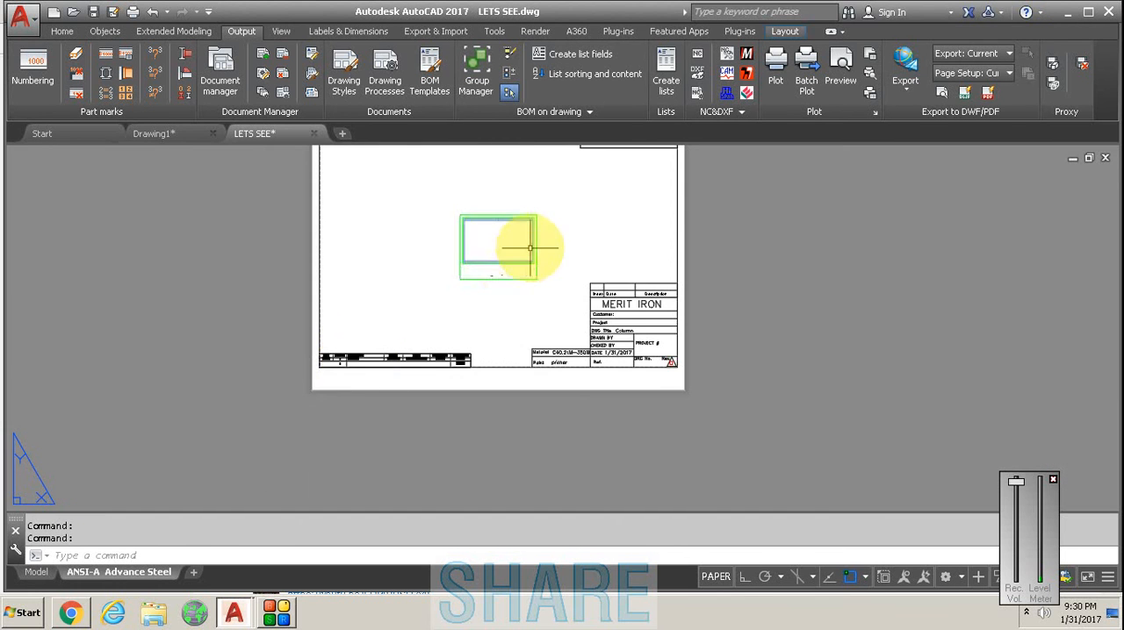
scroll(476, 188, up, 6)
scroll(357, 290, down, 2)
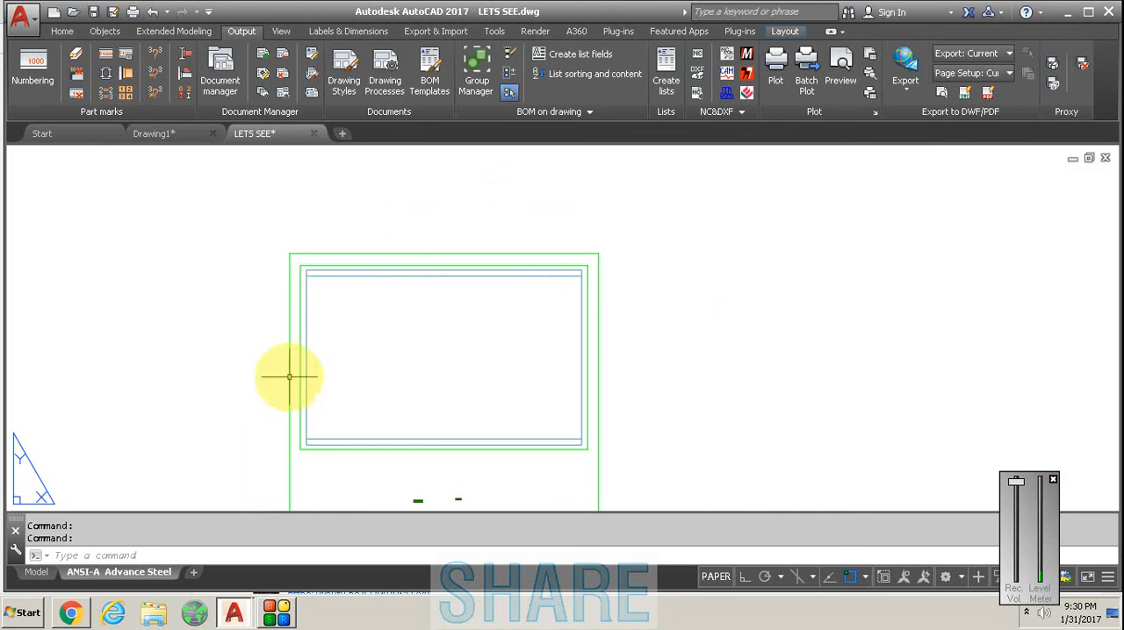
scroll(597, 263, down, 4)
- Return to the Drawing1 model and check the column's single part and assembly marks in its naming properties
click(156, 136)
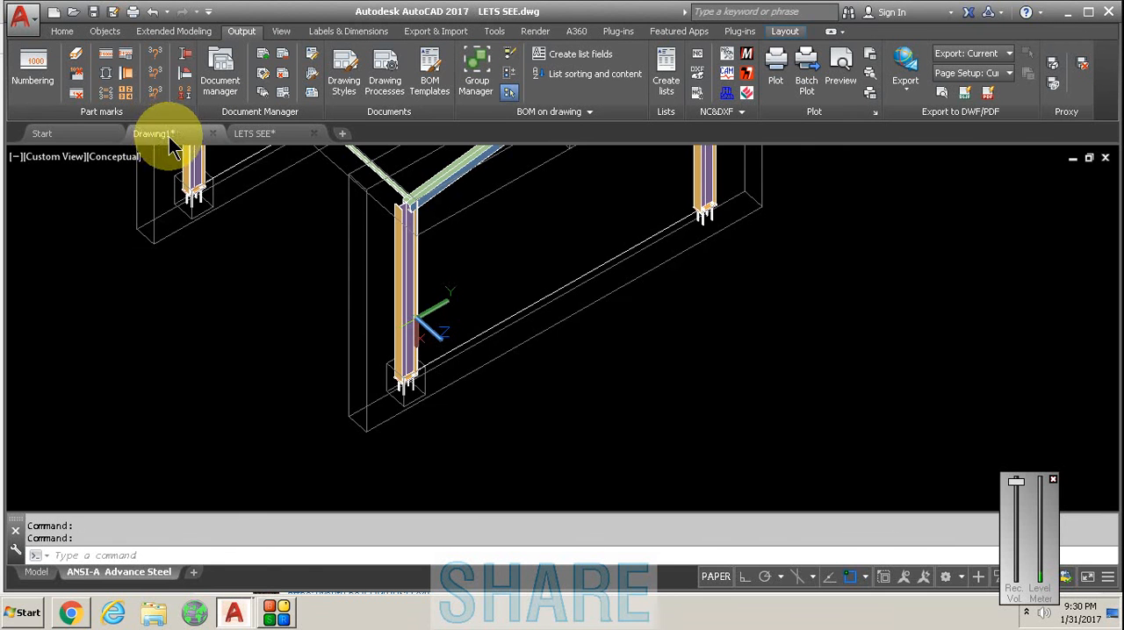
scroll(408, 395, up, 4)
scroll(403, 386, up, 4)
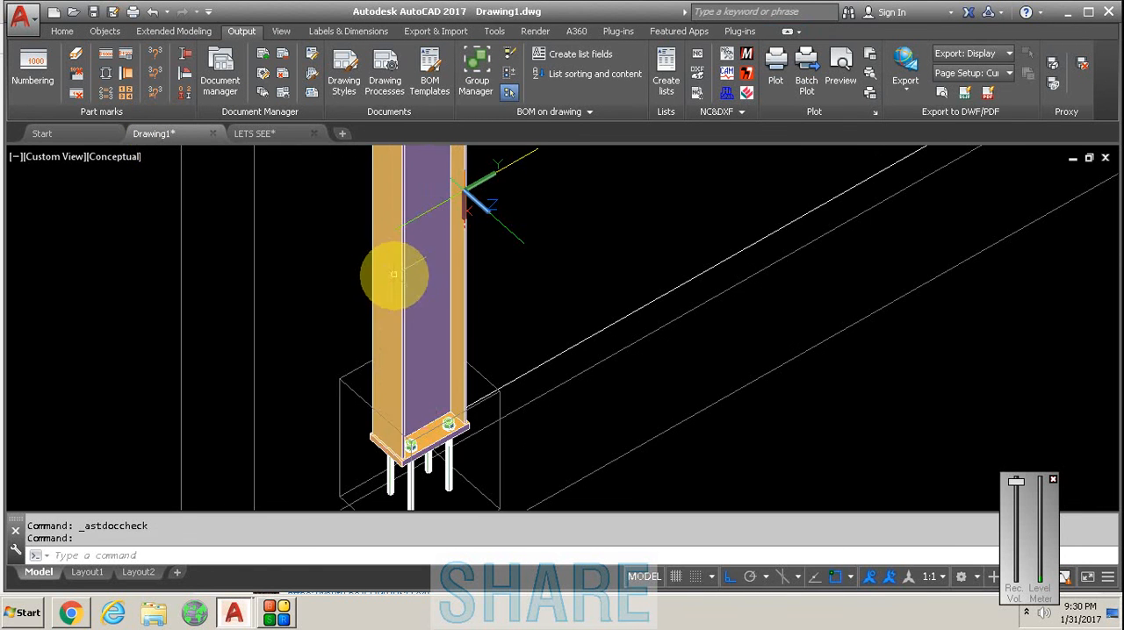
double_click(395, 266)
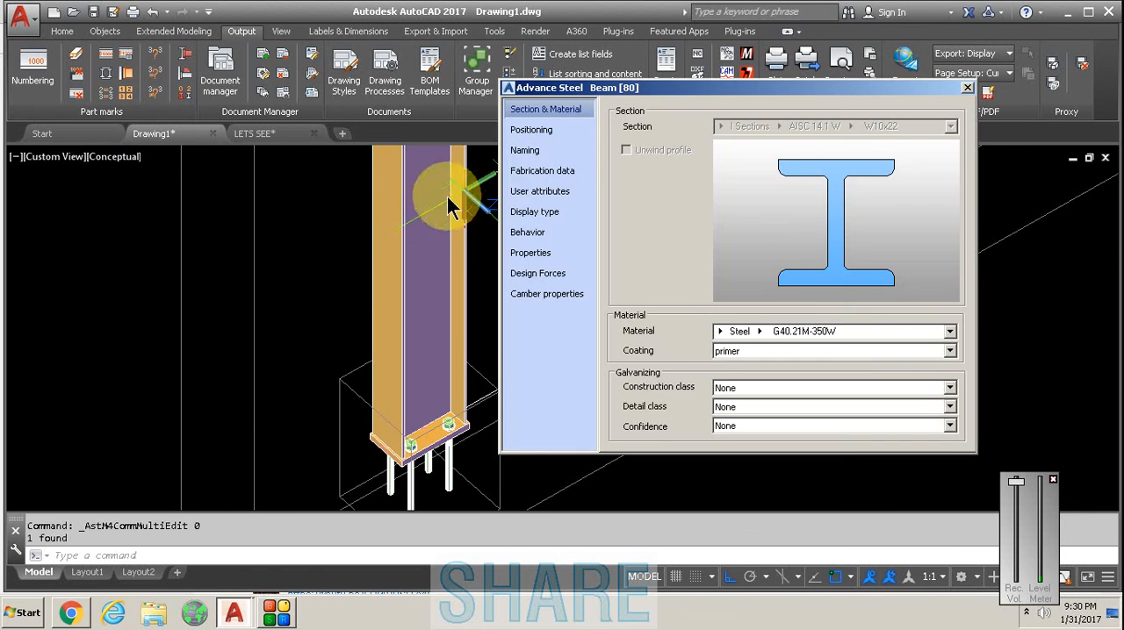
click(525, 151)
double_click(797, 184)
double_click(843, 167)
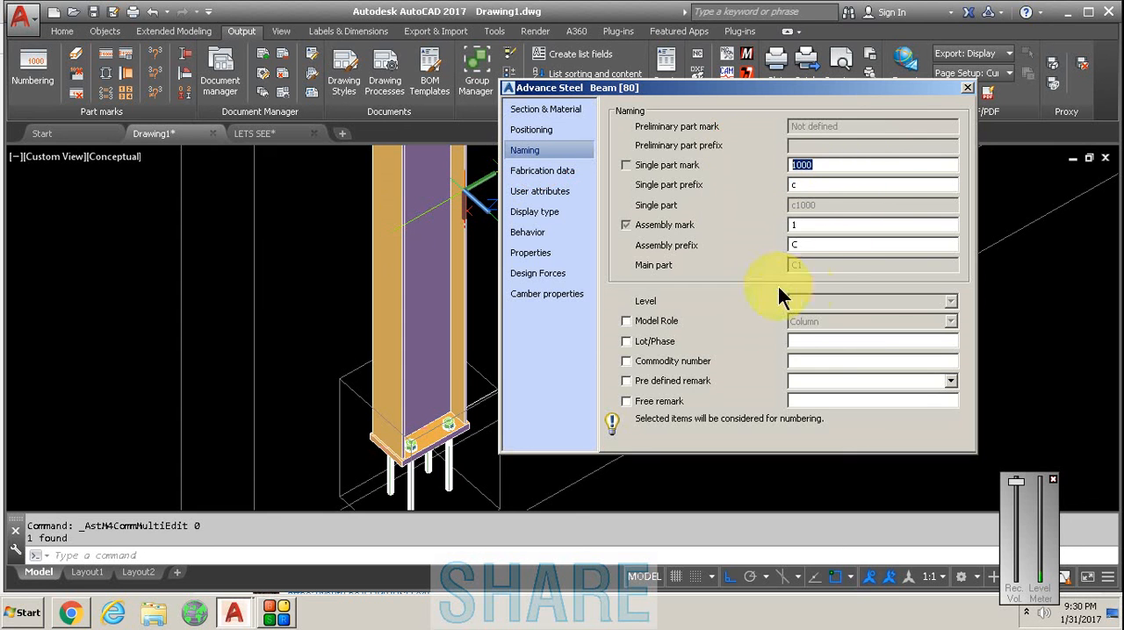
double_click(799, 225)
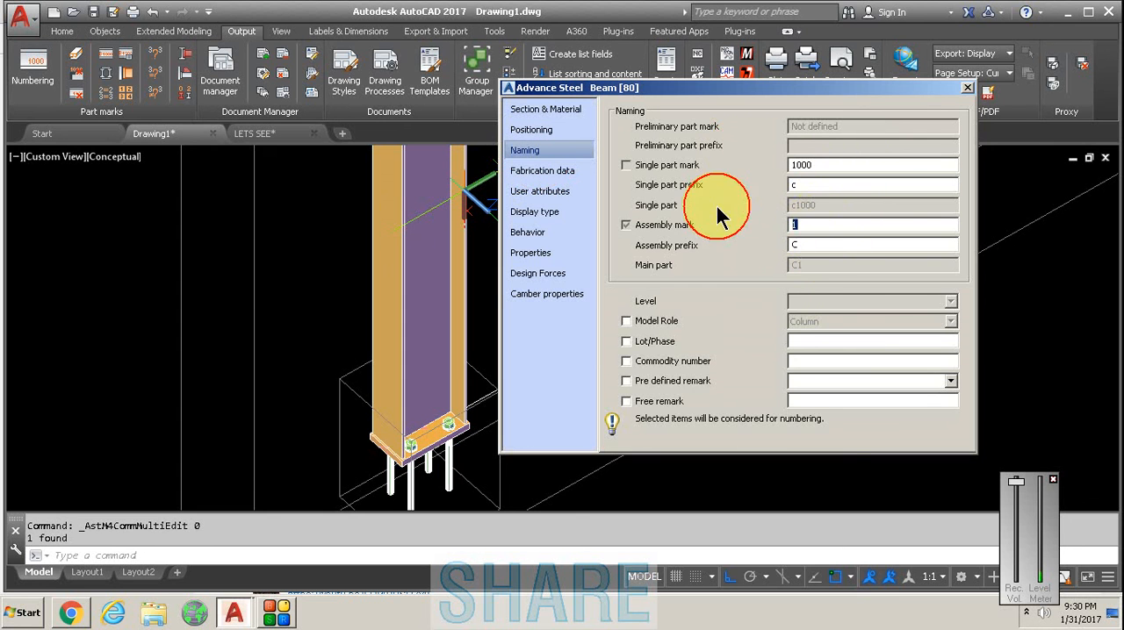
click(966, 86)
scroll(421, 250, down, 3)
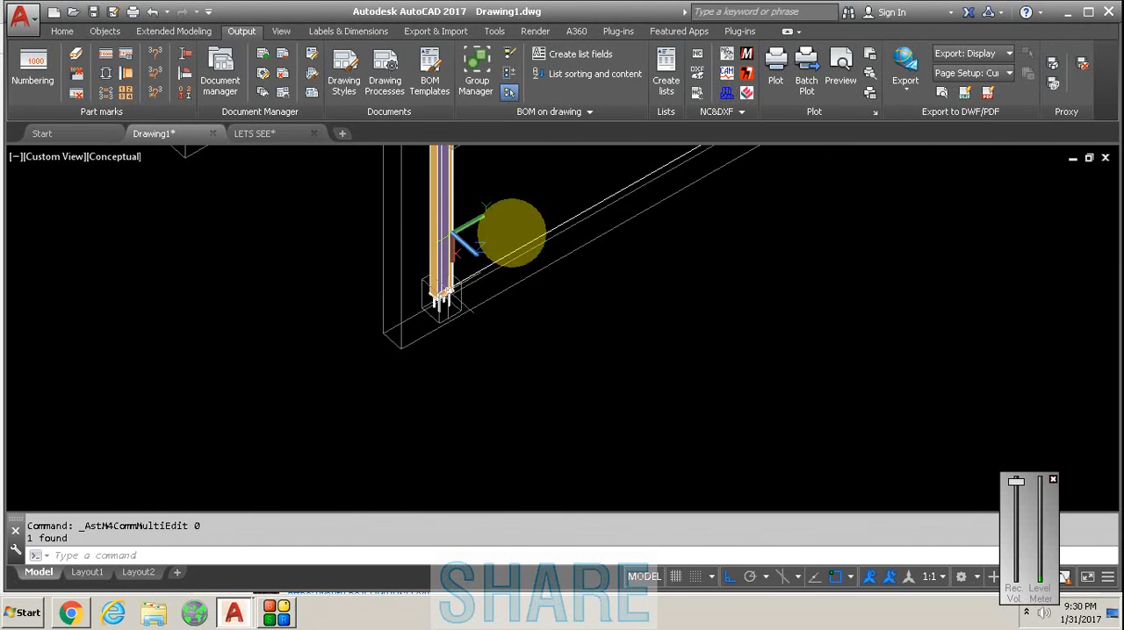
click(807, 77)
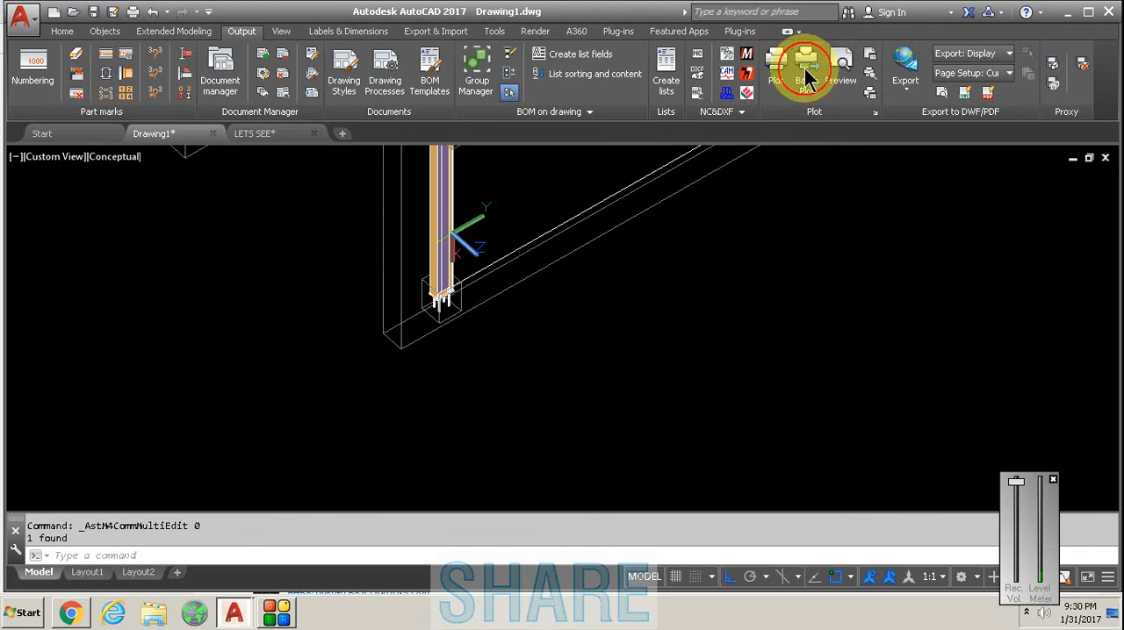
- Switch to Chrome and find the YouTube comment about overlapping wall girts on a portal frame, highlighting its second question
click(71, 612)
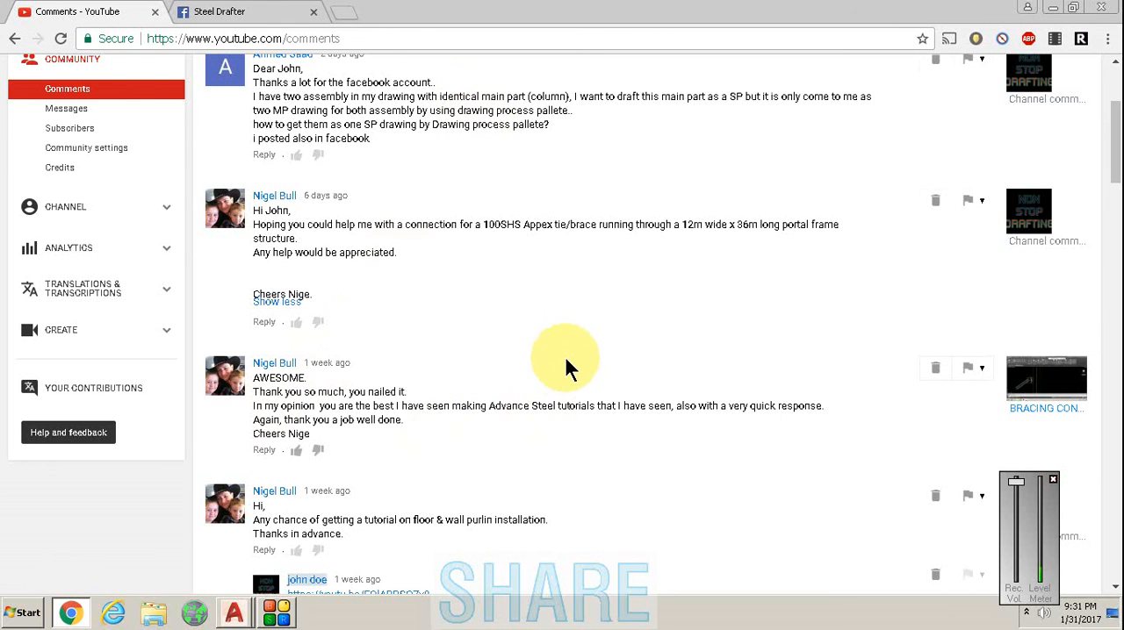
scroll(570, 323, up, 3)
scroll(570, 326, down, 3)
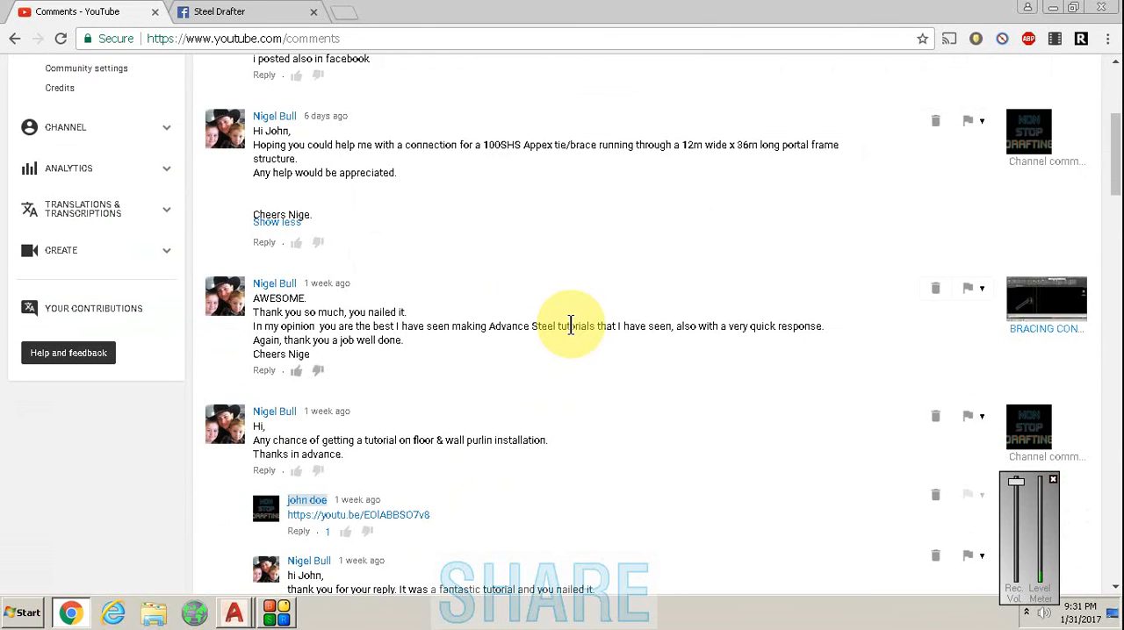
scroll(570, 325, down, 2)
scroll(542, 284, down, 3)
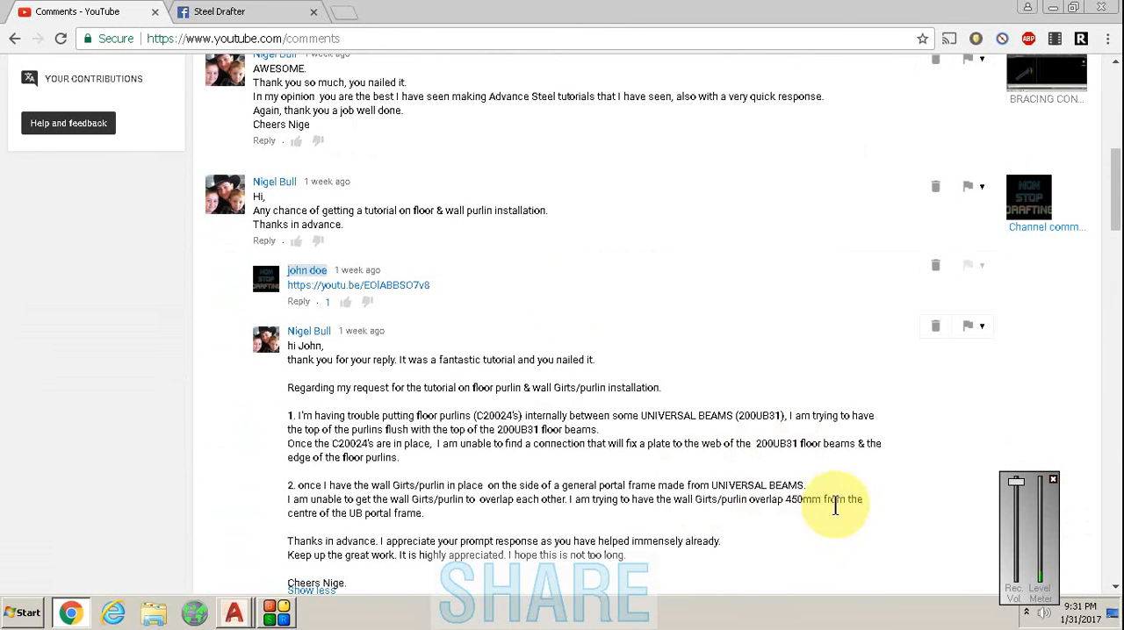
drag(866, 501, 306, 479)
scroll(446, 395, down, 3)
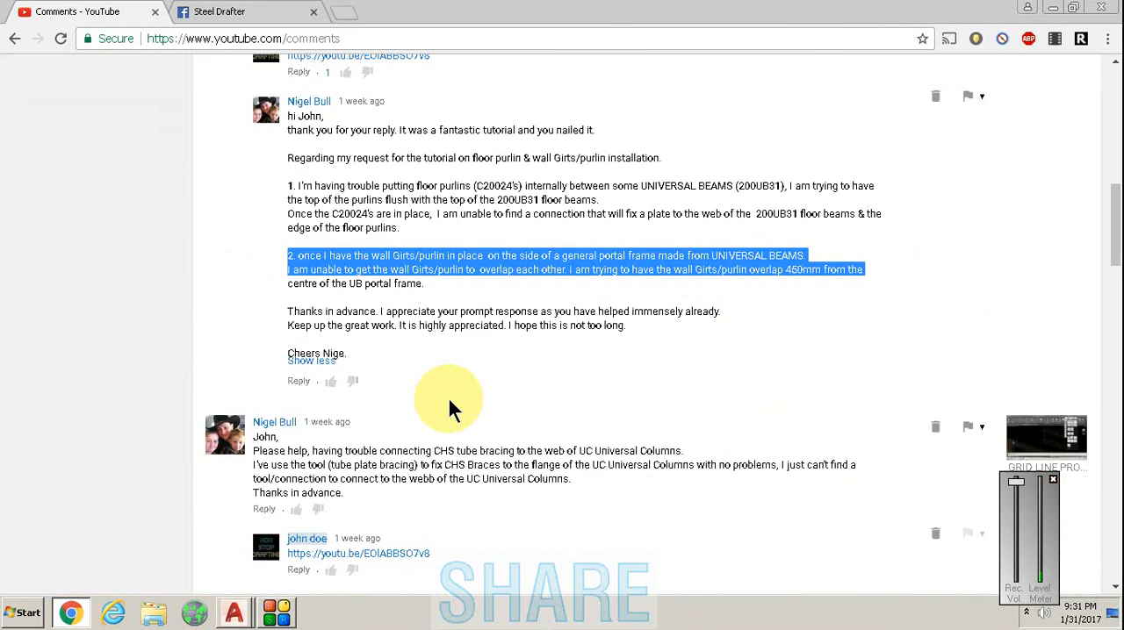
- Read through the older channel comments and return to the start of the comments list
scroll(501, 363, down, 2)
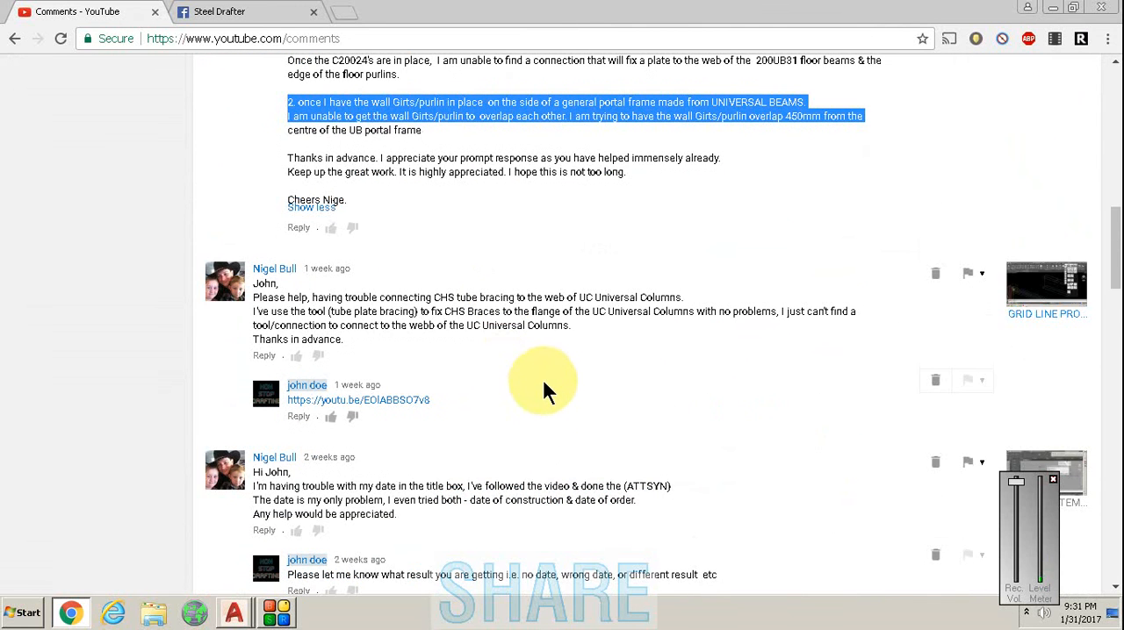
scroll(540, 386, down, 3)
scroll(543, 383, down, 10)
scroll(562, 374, up, 8)
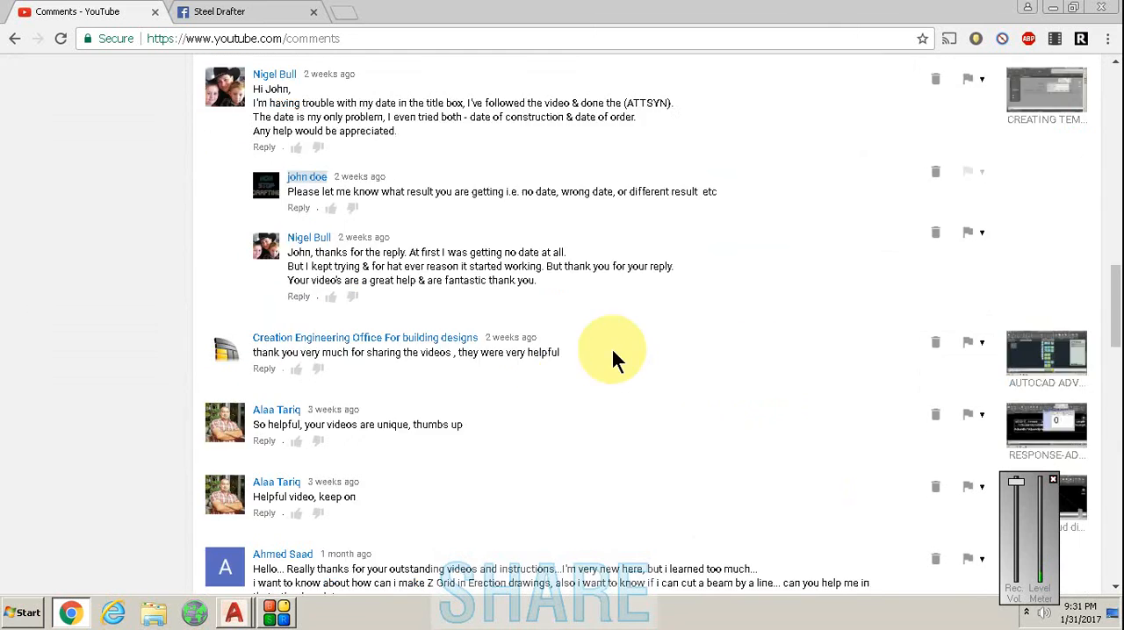
scroll(659, 339, down, 1)
scroll(725, 303, up, 5)
scroll(726, 297, up, 4)
drag(1111, 238, 1111, 70)
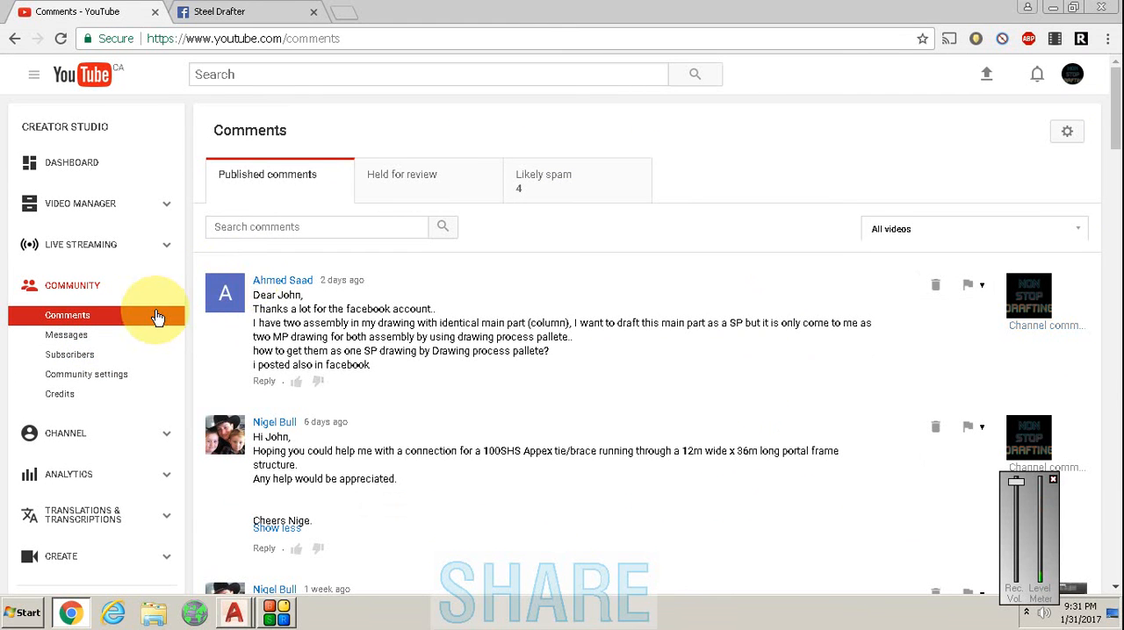
click(276, 616)
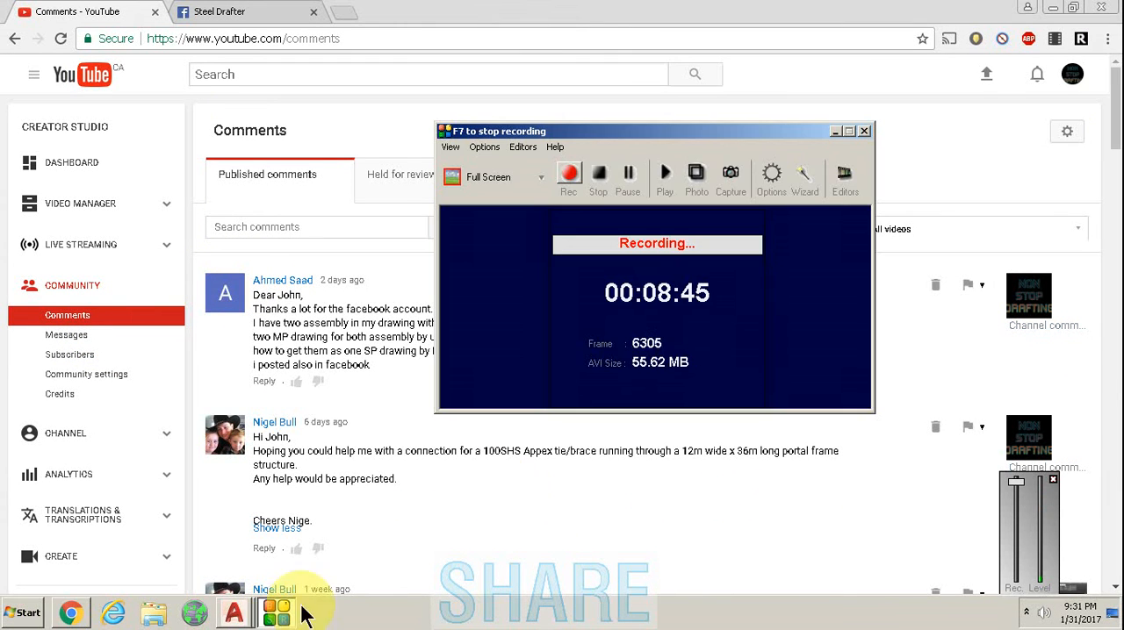